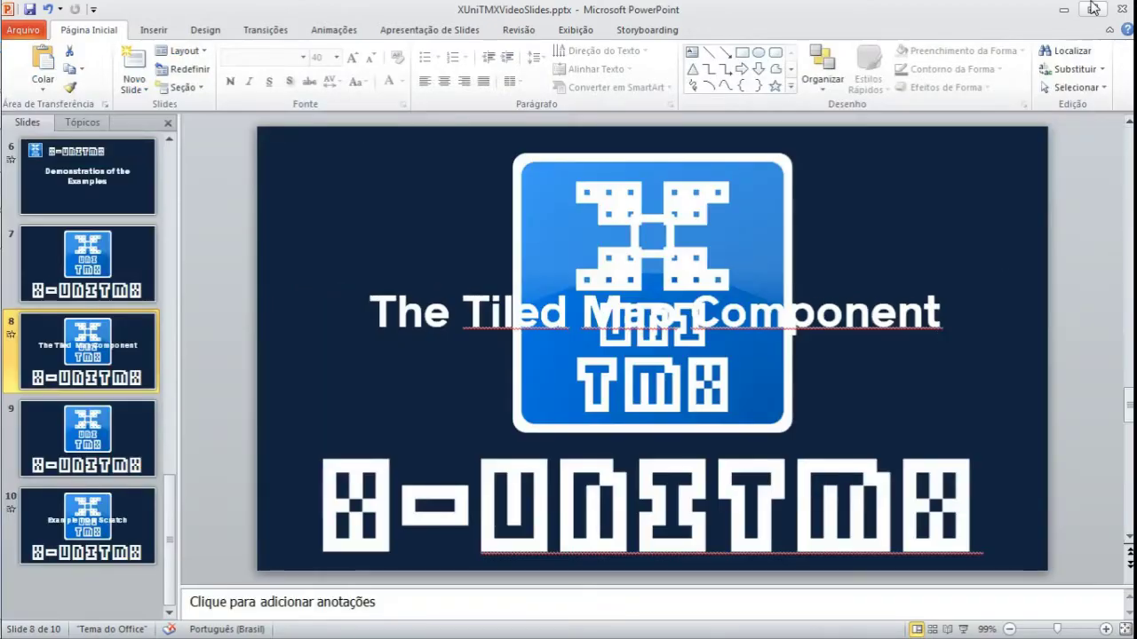
Step: Switch to Unity and open the recent ExamplesTest project
left_click(1070, 13)
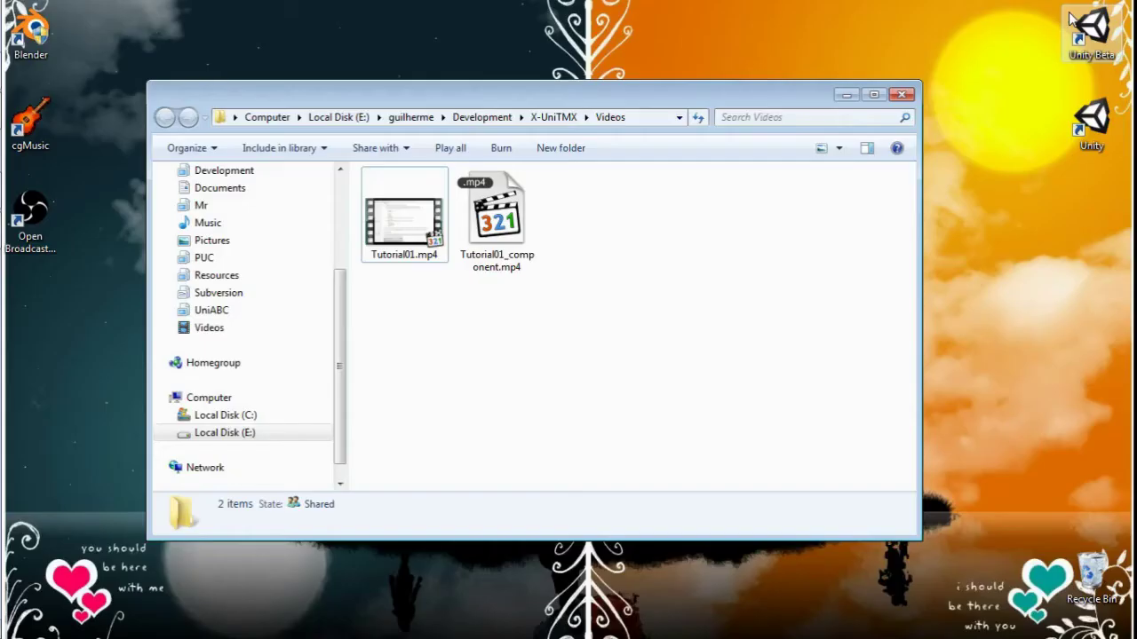
left_click(1091, 122)
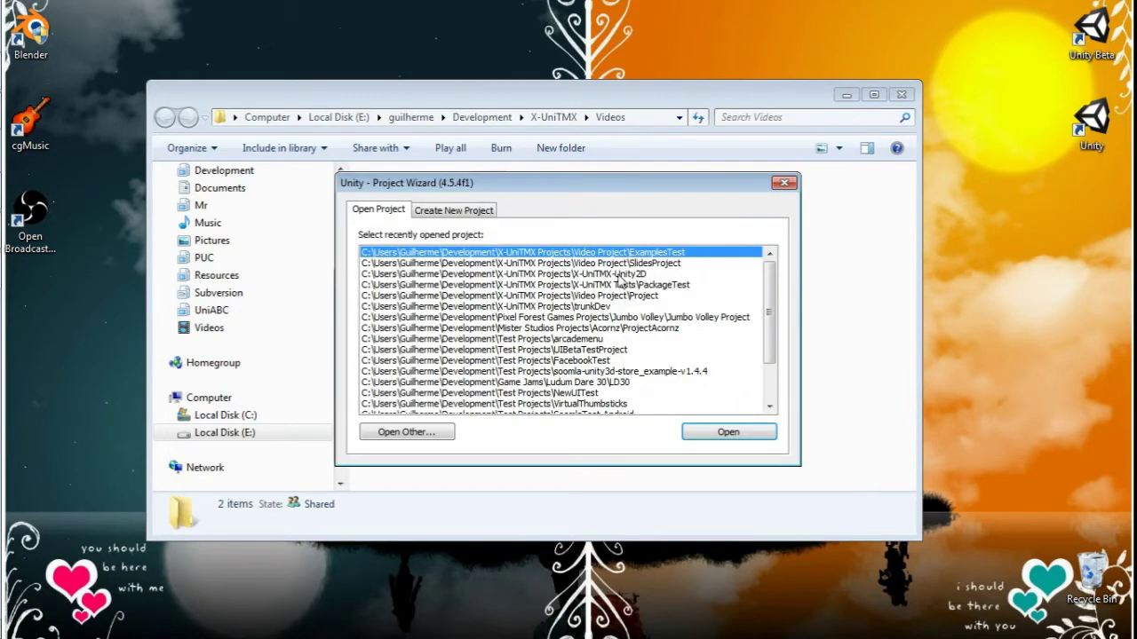
double_click(673, 253)
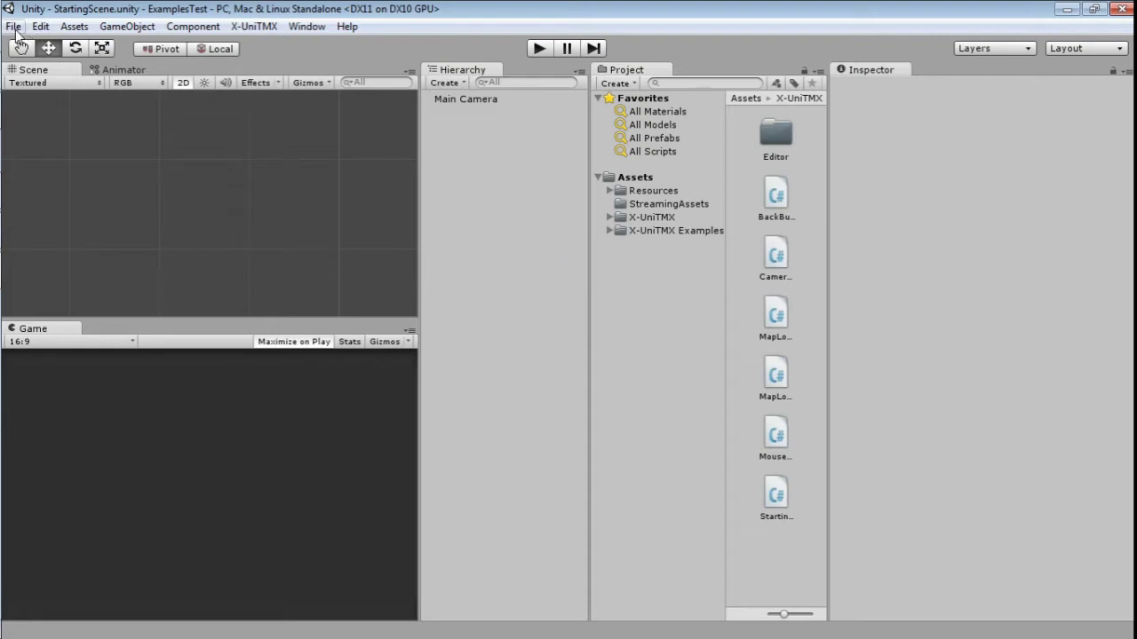
Step: Open the IsoMapLoadingOnSceneStart scene from the other example scenes folder in X-UniTMX Examples
left_click(672, 230)
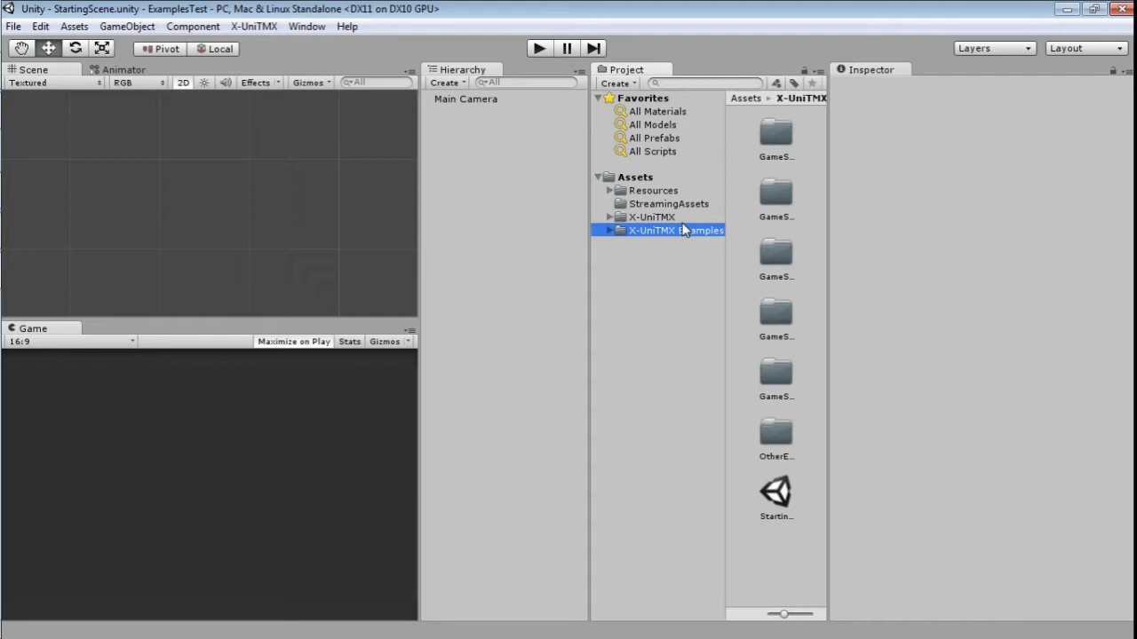
double_click(769, 432)
left_click(771, 216)
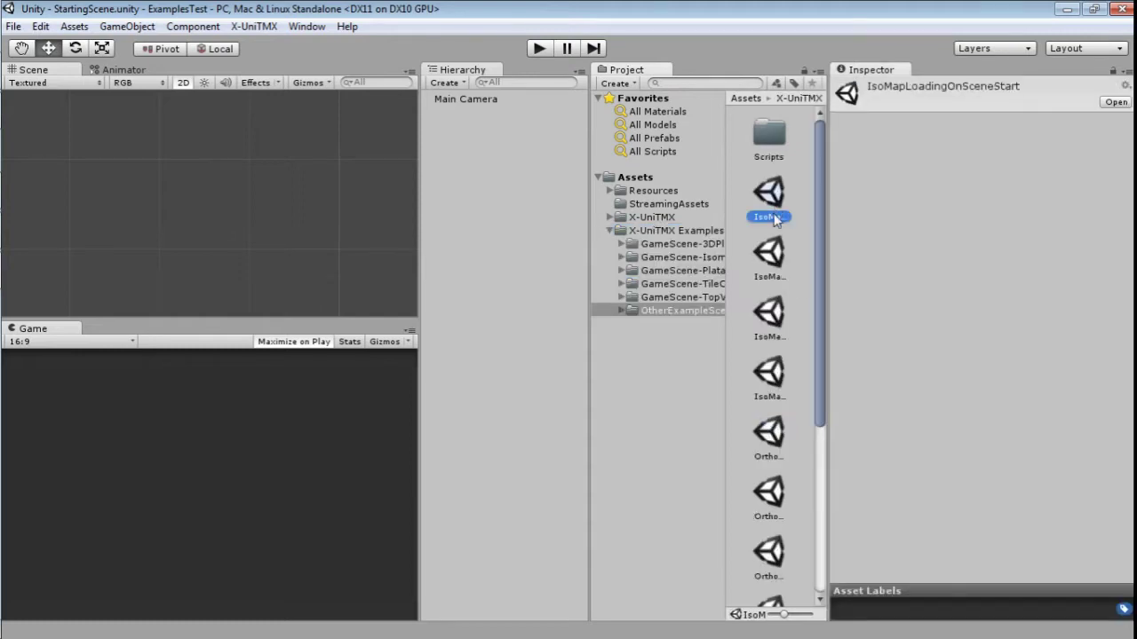
left_click(772, 255)
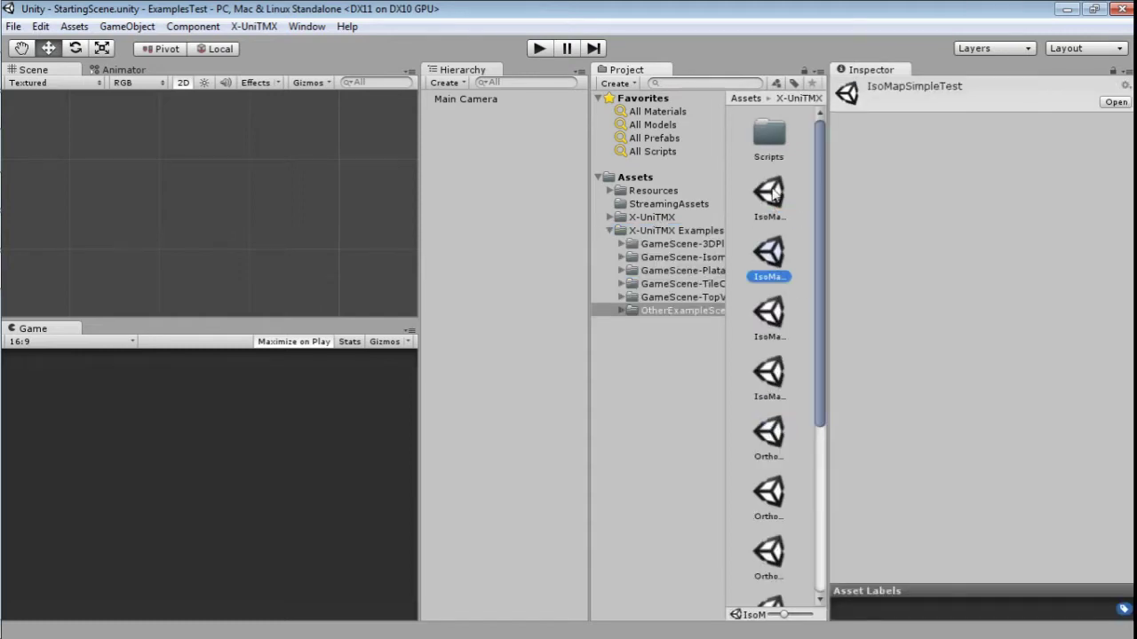
double_click(771, 200)
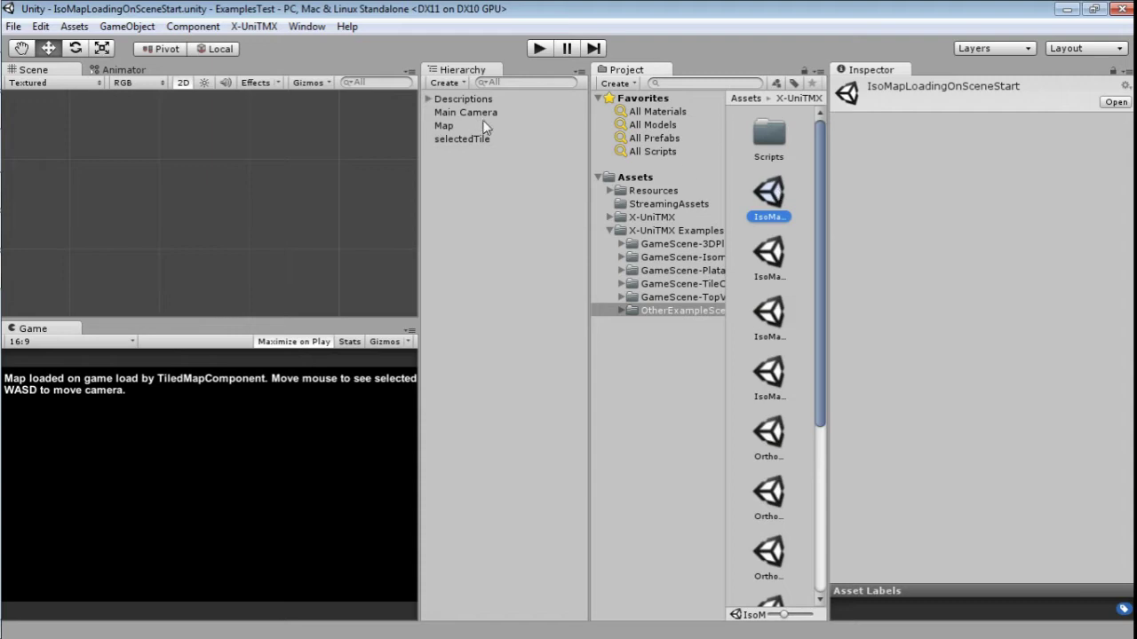
Step: Select the Map object and widen its property display to show the full Tiled Map Component settings
left_click(488, 126)
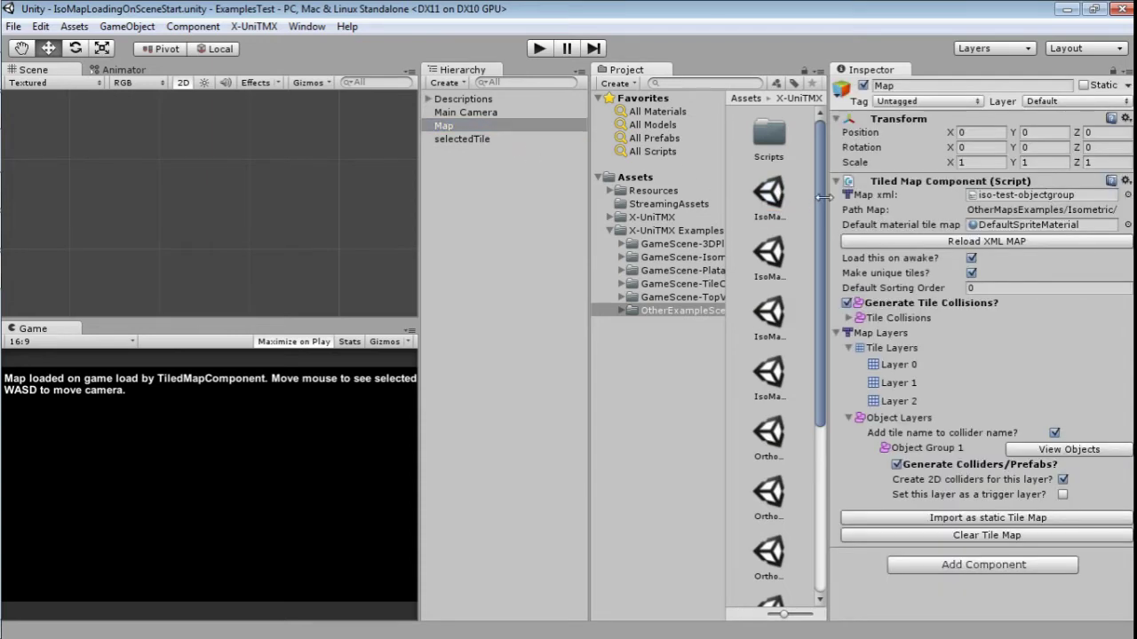
left_click_drag(829, 202, 746, 203)
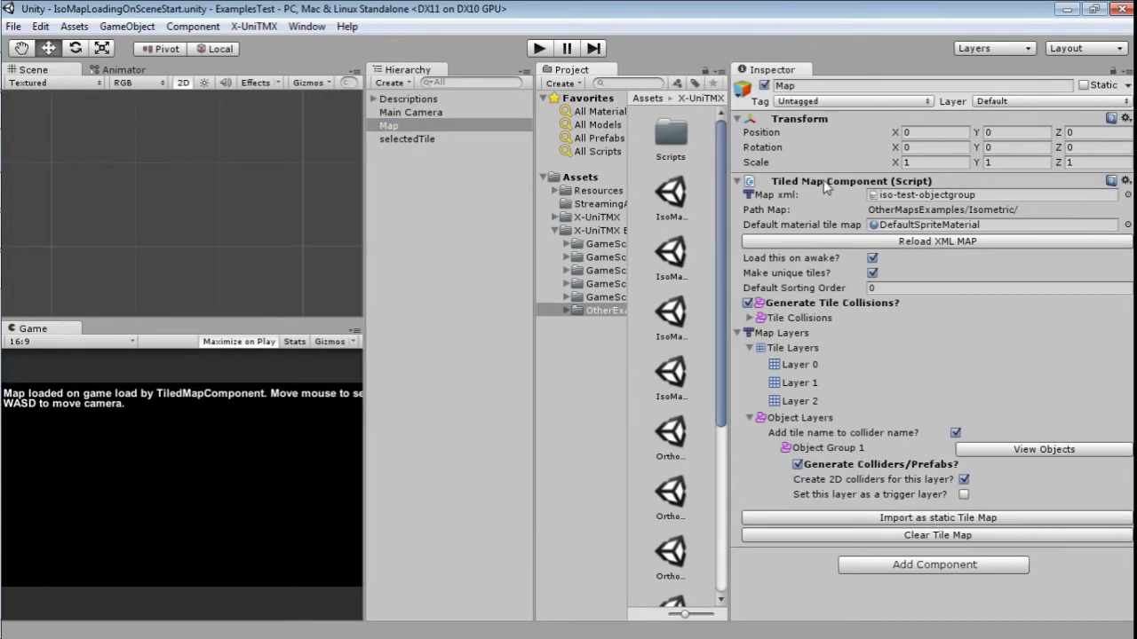
left_click(863, 182)
left_click(863, 181)
left_click(769, 194)
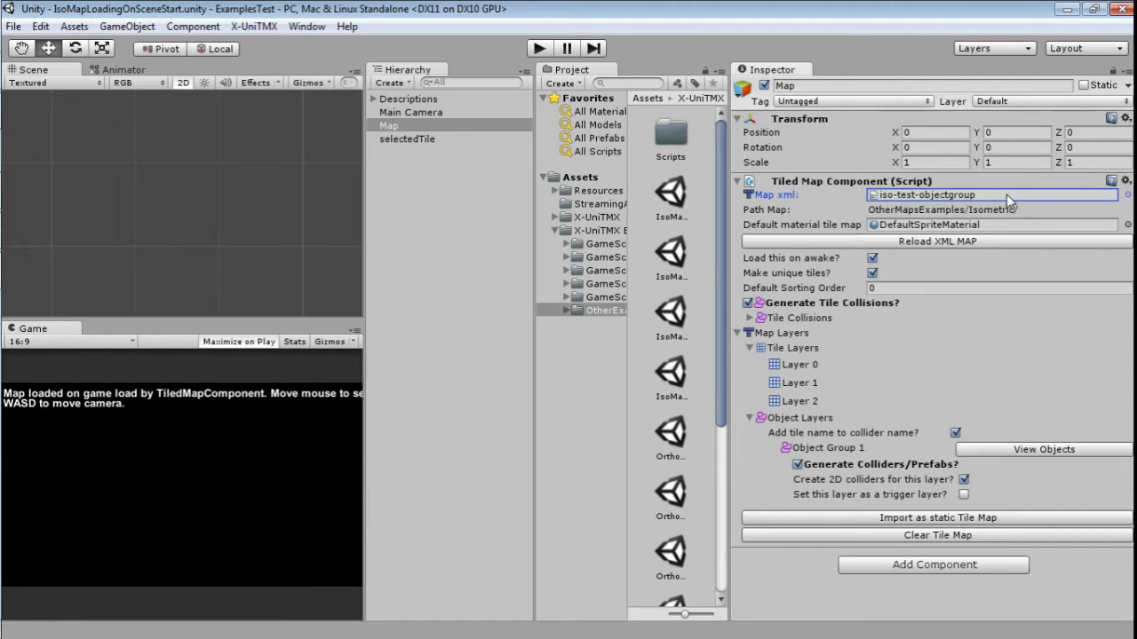
Step: Browse the text assets available for the Tiled Map Component's Map xml without choosing another one
left_click(1126, 197)
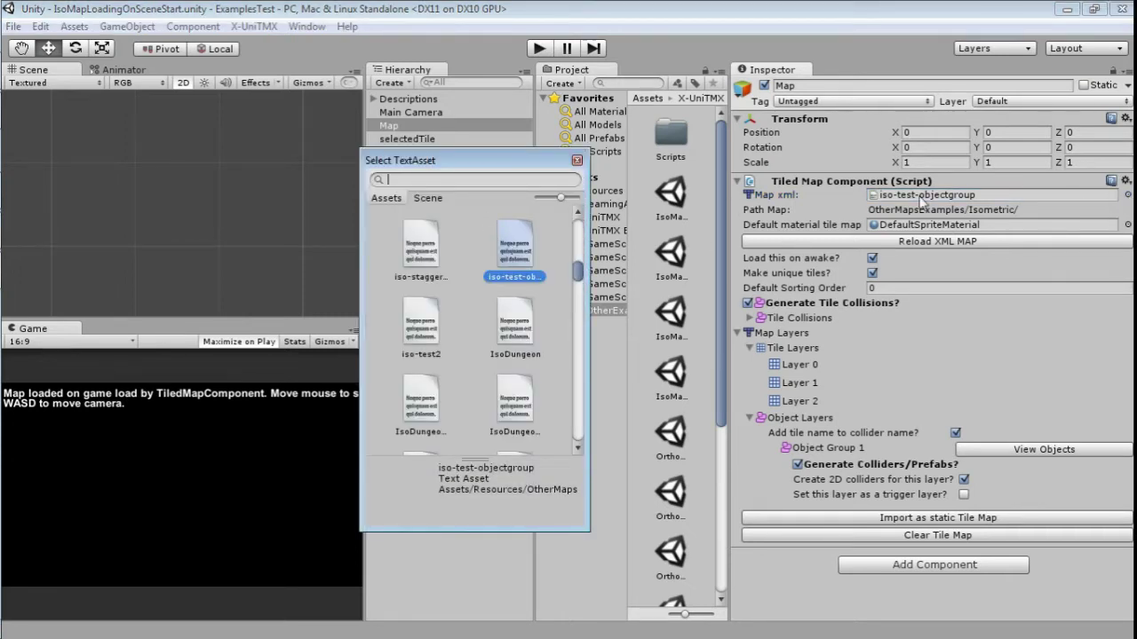
scroll(478, 323, "up", 2)
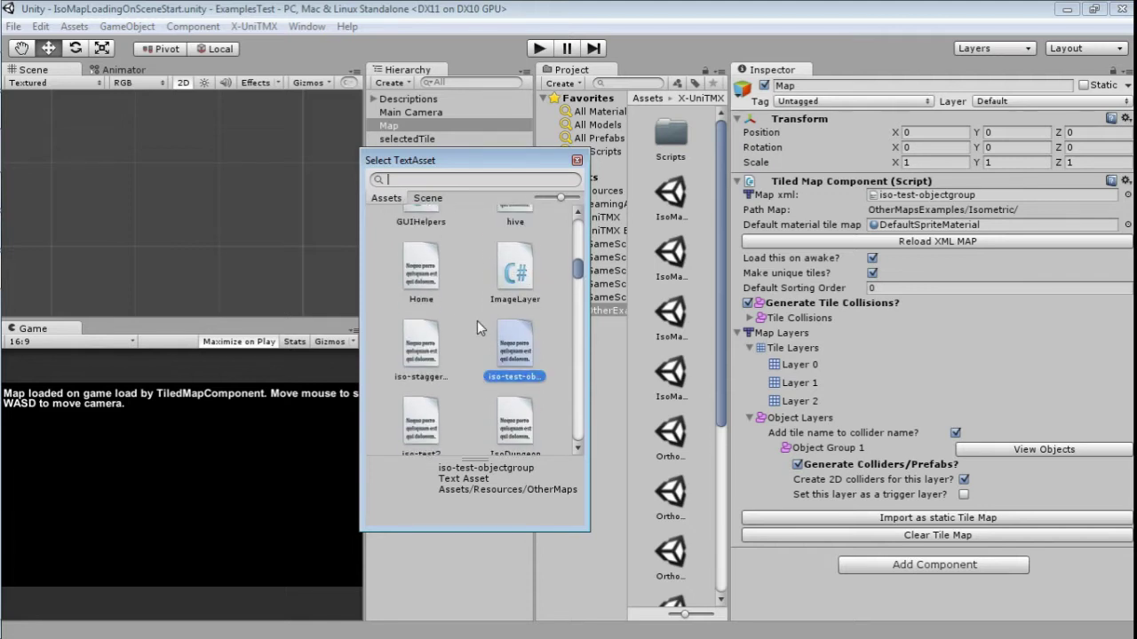
left_click(577, 160)
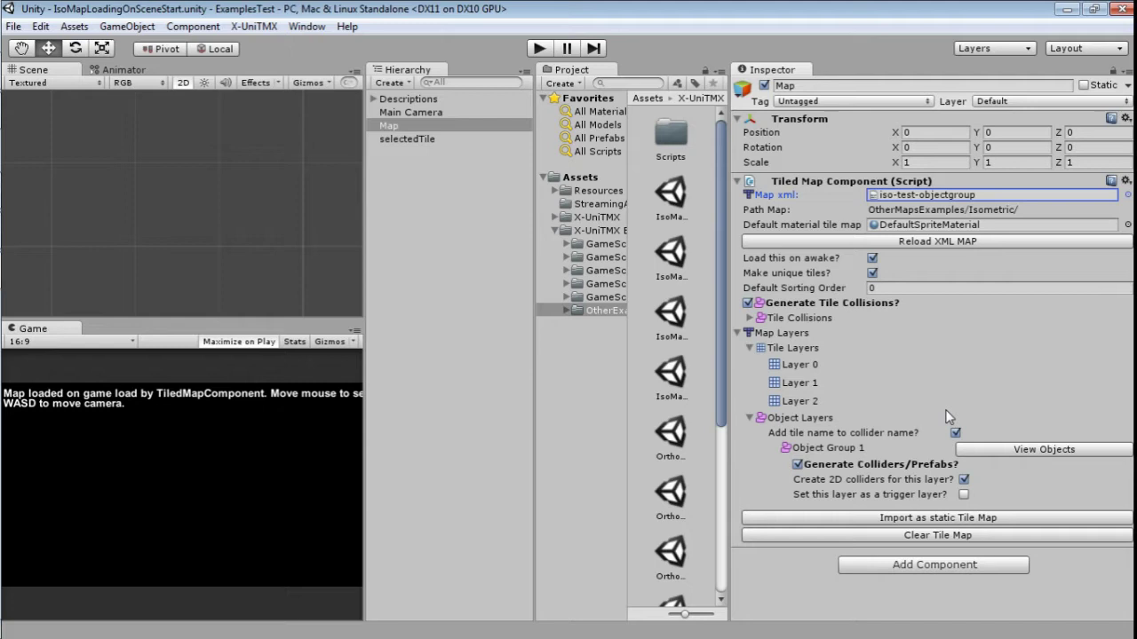
Step: Reload the XML map of the Tiled Map Component, accepting the possible loss of object layer configuration
left_click(873, 242)
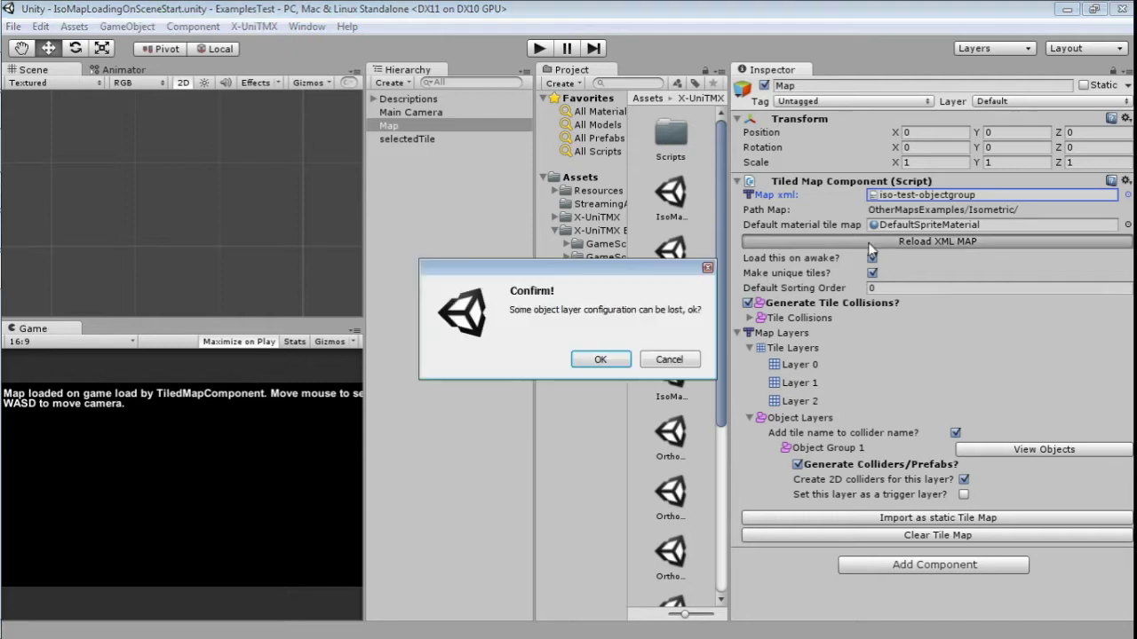
left_click(599, 361)
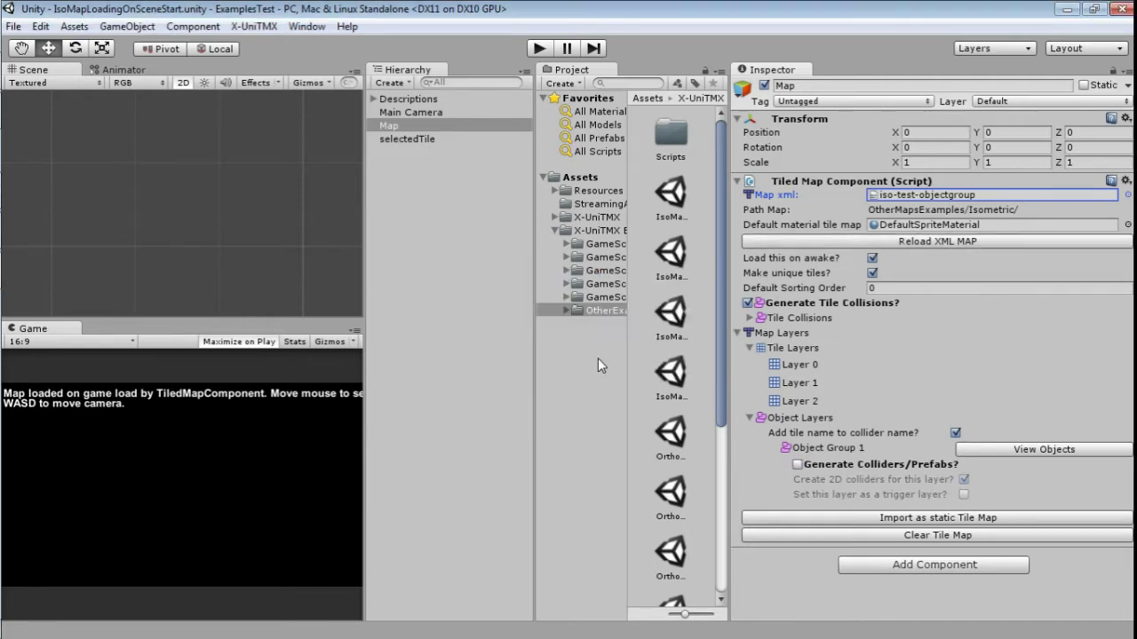
Step: Turn off Load this on awake for the Map object and test-play the scene briefly
left_click(872, 259)
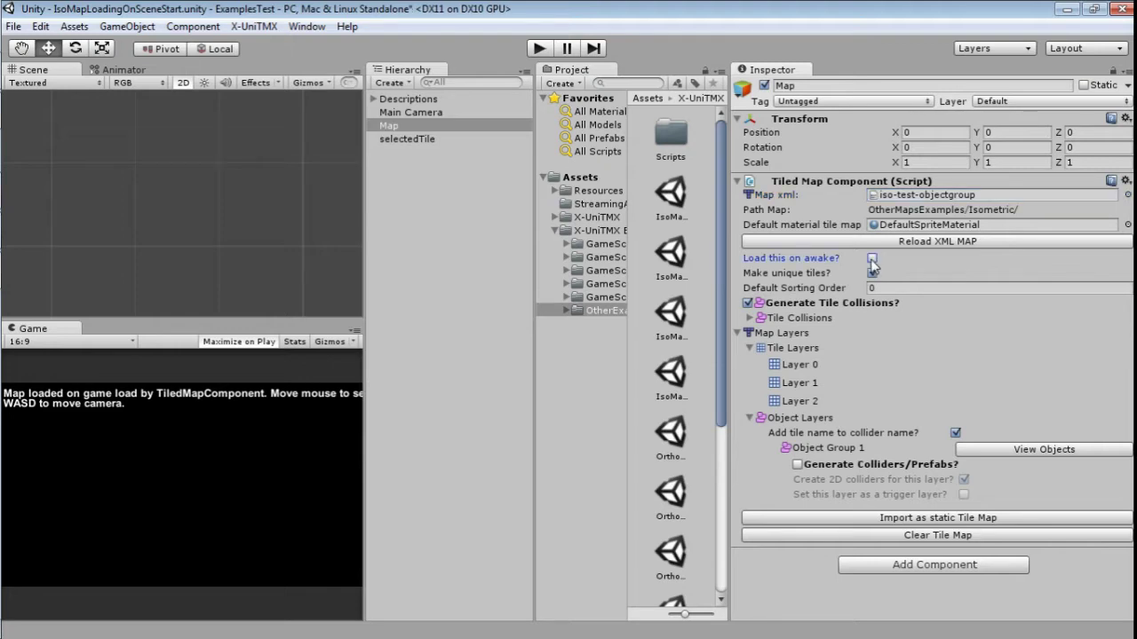
left_click(538, 50)
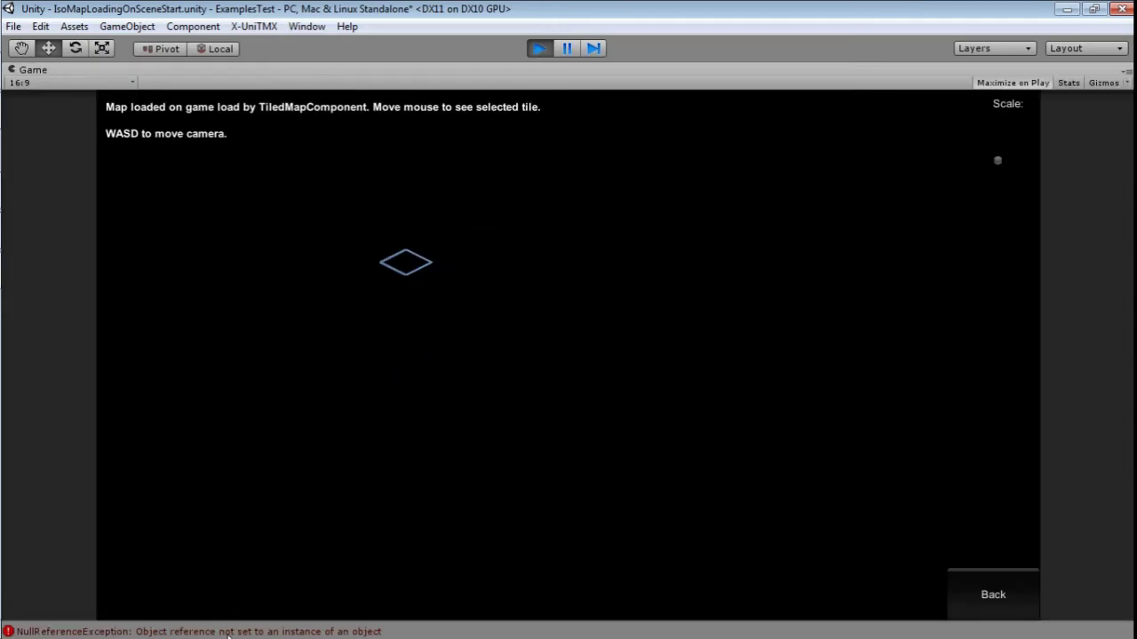
left_click(540, 49)
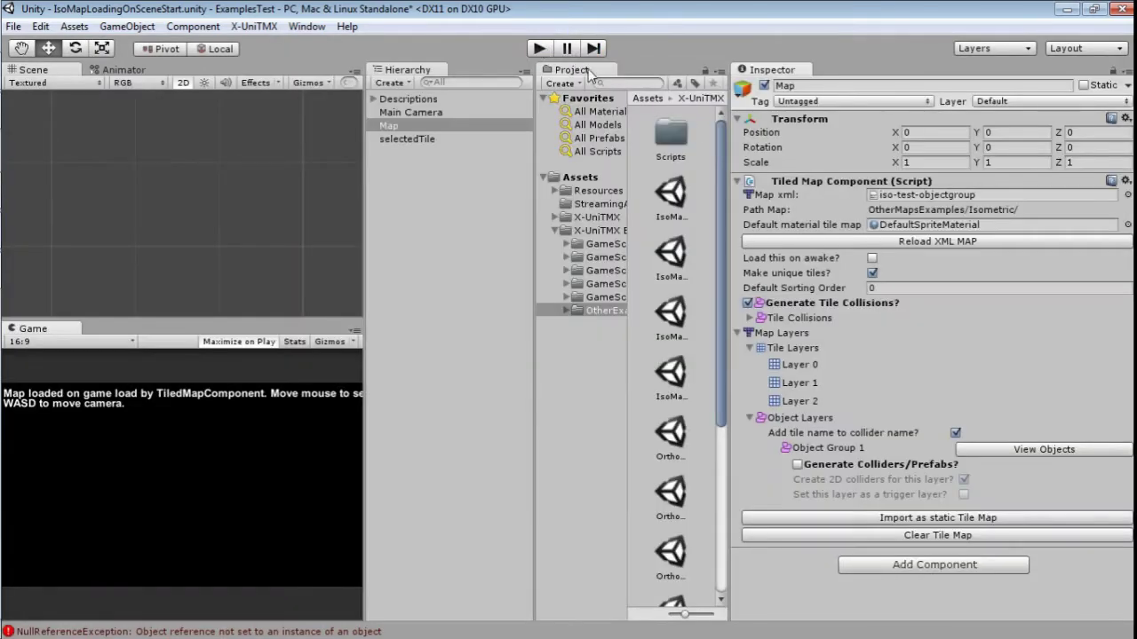
Step: Import the map as a static tile map with Load this on awake turned off, and frame it in the scene
left_click(872, 259)
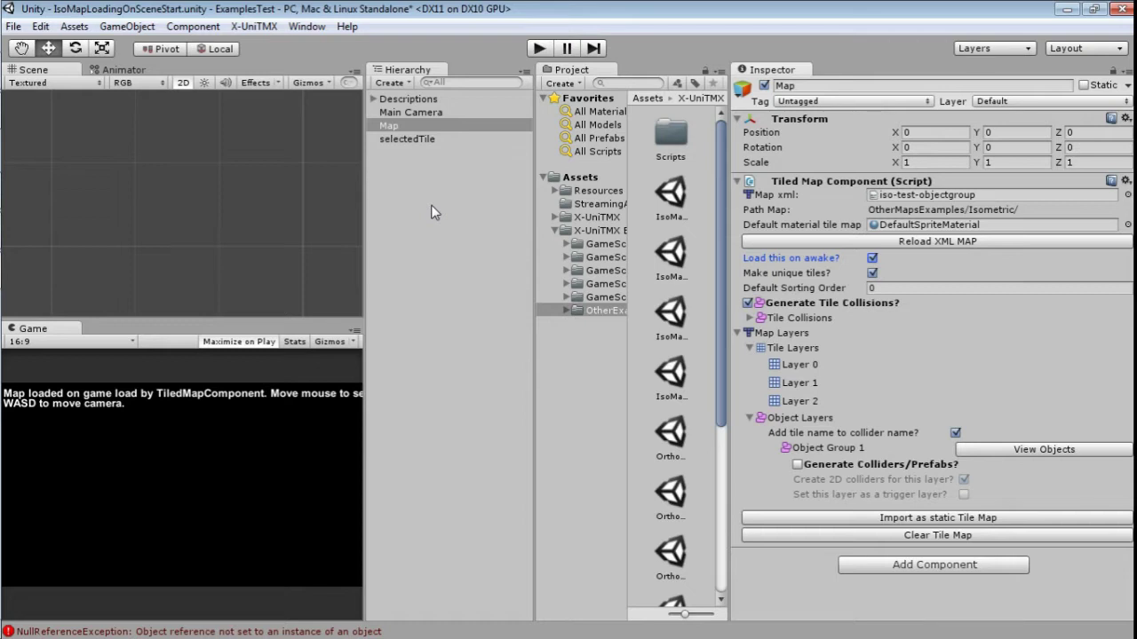
left_click(872, 258)
left_click(1002, 520)
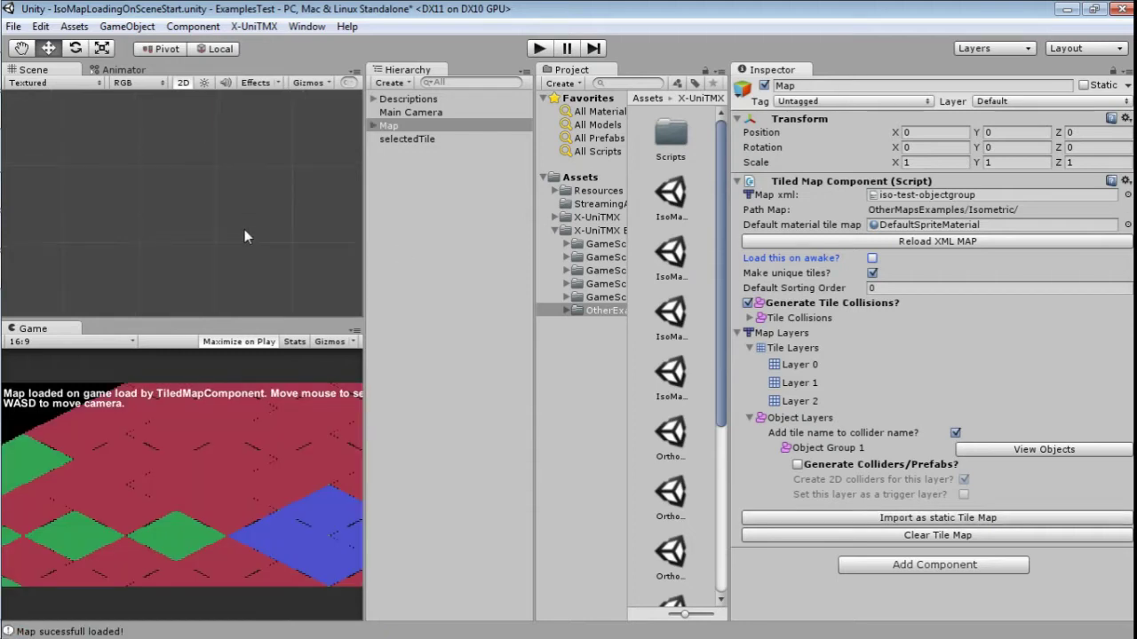
double_click(391, 126)
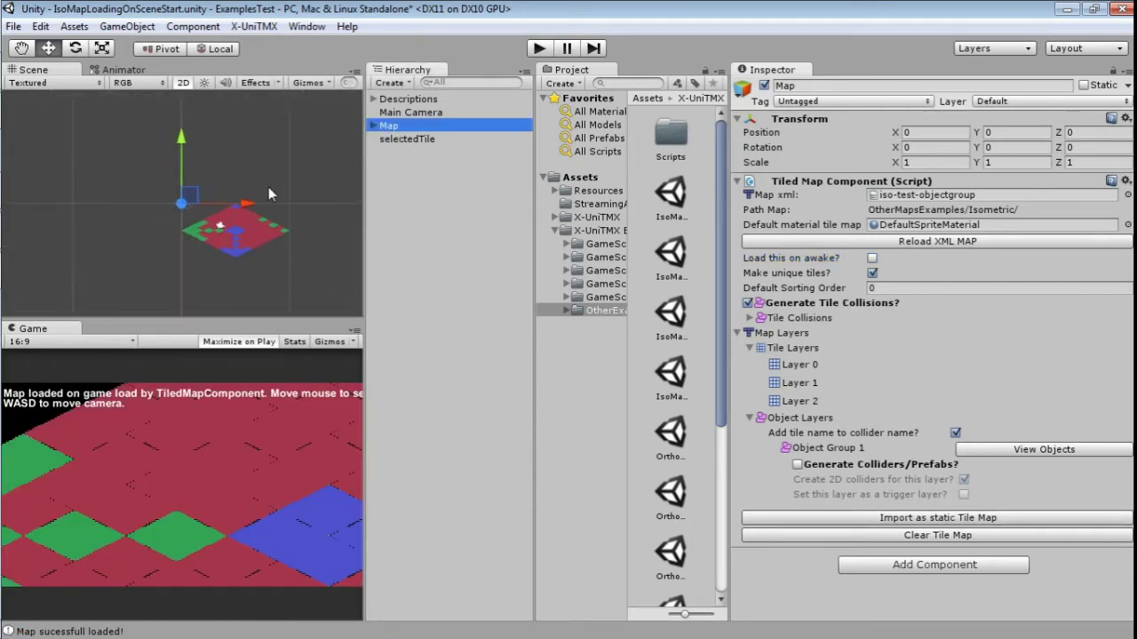
Step: Clear the static tile map with Load this on awake enabled, and test-play the scene
left_click(871, 257)
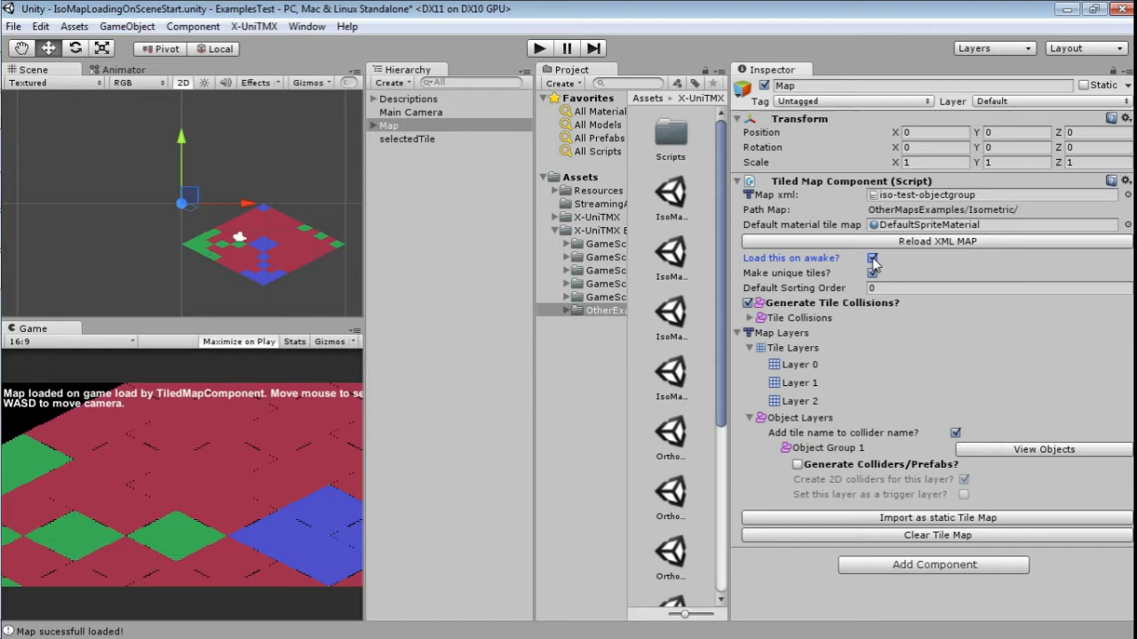
left_click(954, 536)
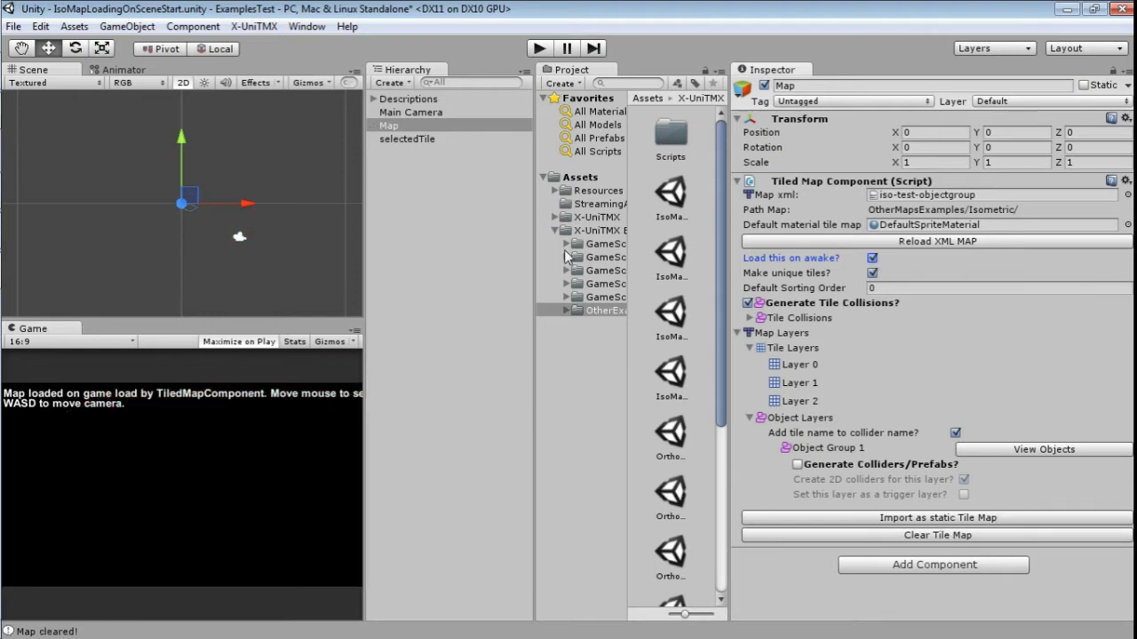
left_click(536, 50)
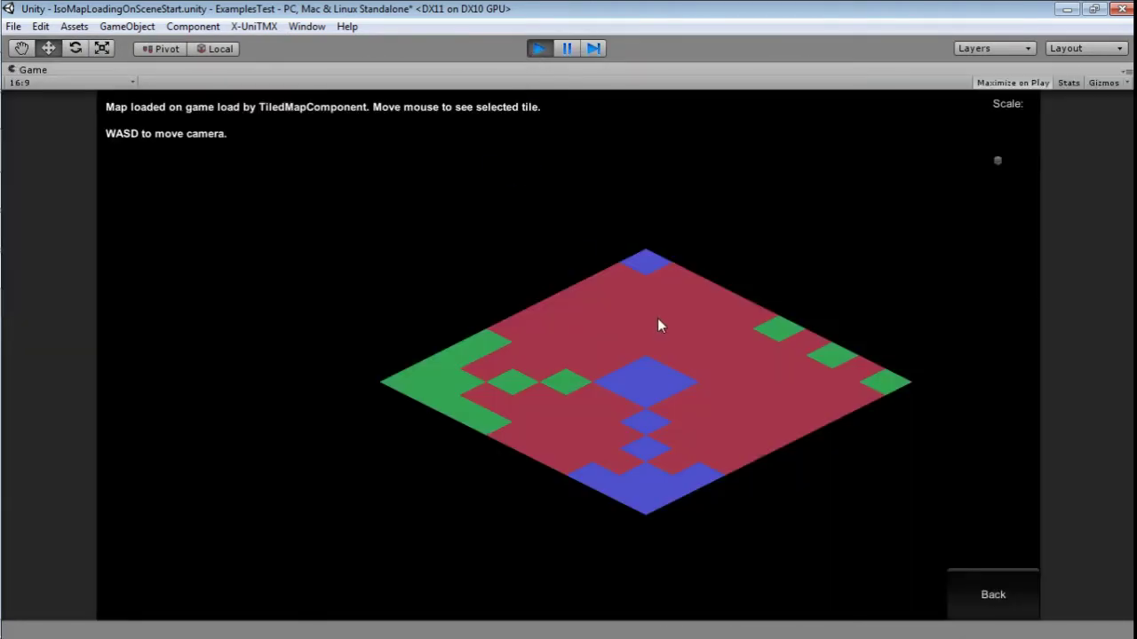
left_click(537, 49)
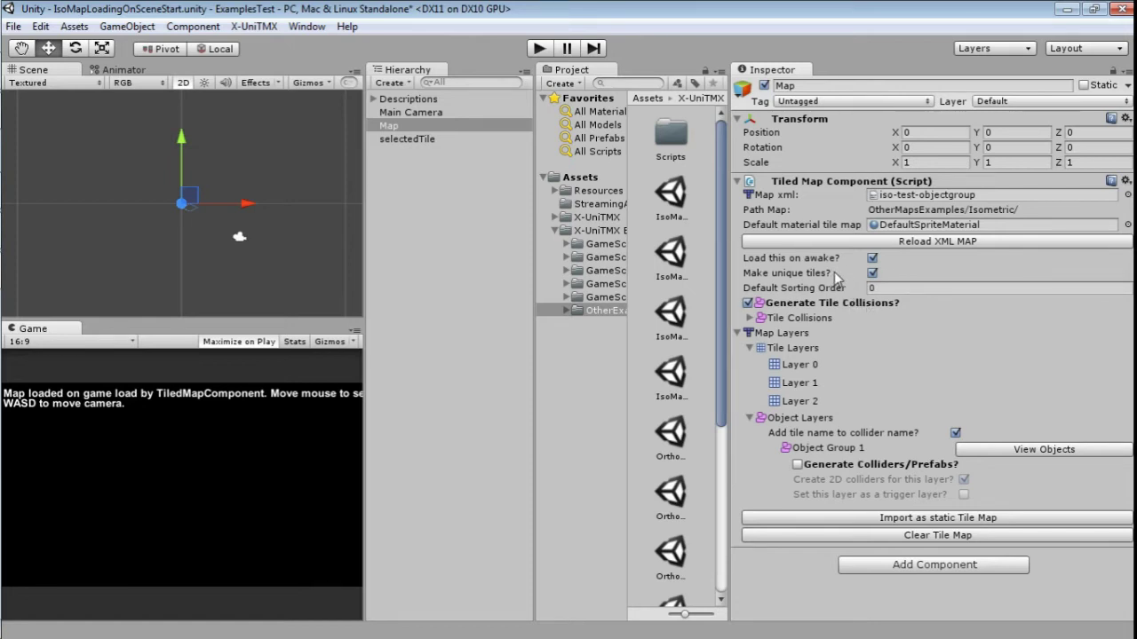
Step: Import the map as a static tile map again and expand the Map object down to its Layer 0 tiles
left_click(892, 288)
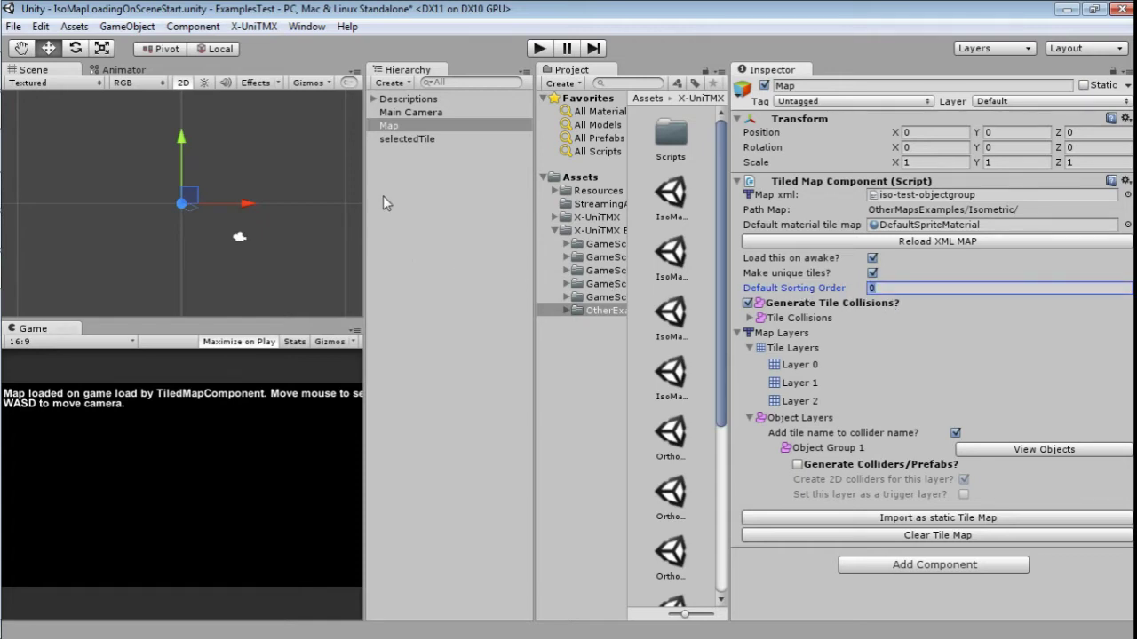
left_click(941, 518)
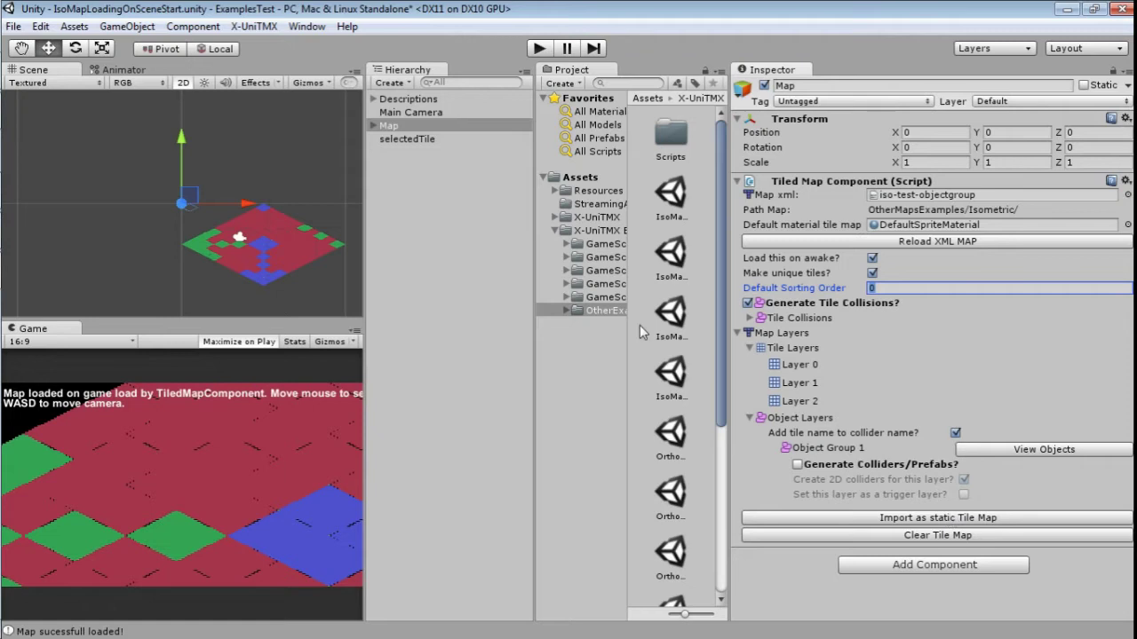
left_click(374, 125)
left_click(384, 138)
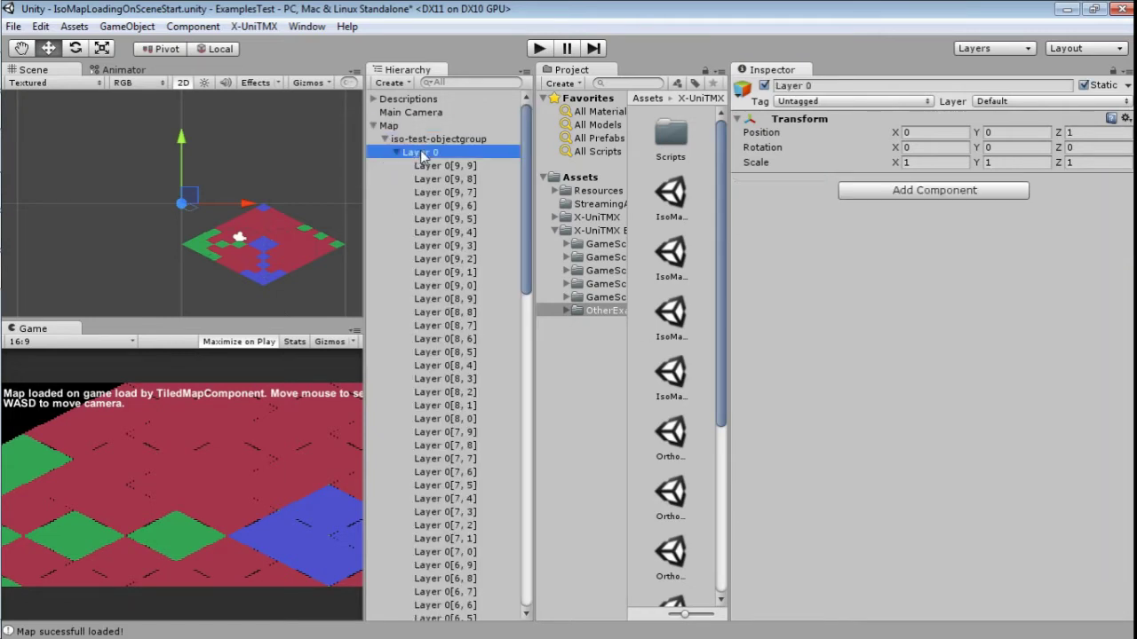
Step: Examine the sorting layer and Order in Layer of tiles Layer 0[9, 9] and Layer 0[9, 8]
left_click(435, 166)
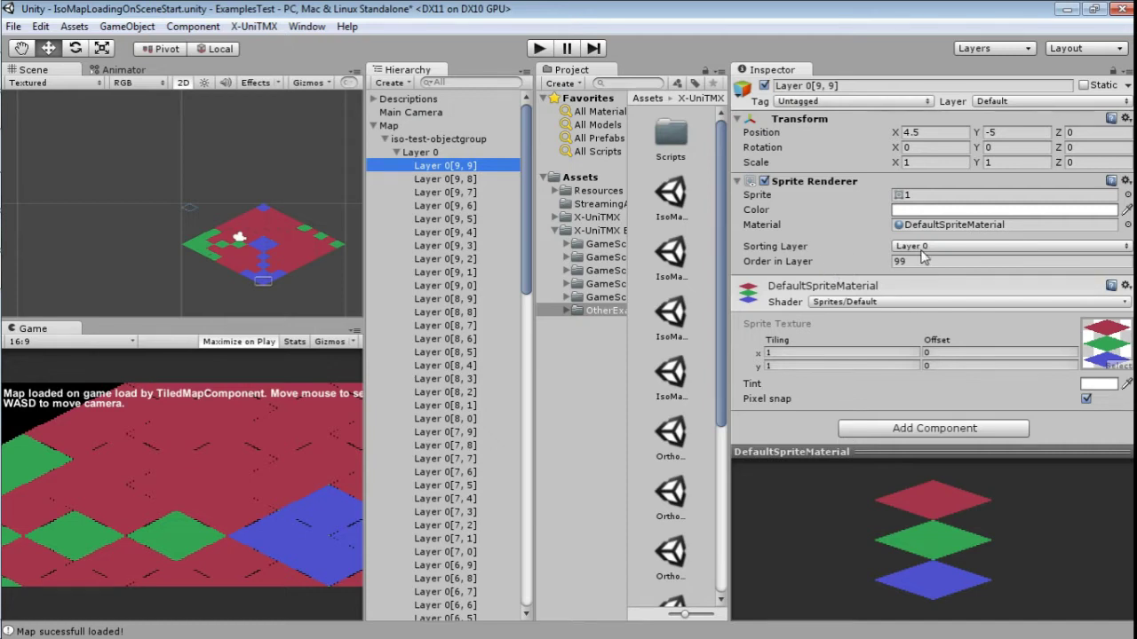
left_click(462, 152)
left_click(461, 166)
left_click(928, 263)
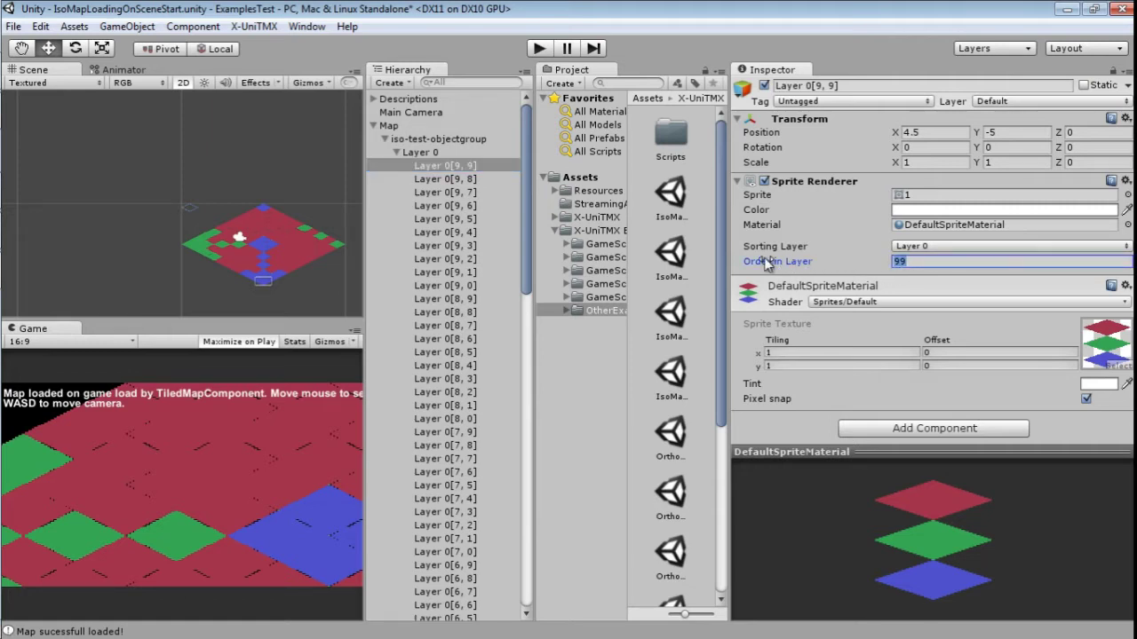
left_click(452, 167)
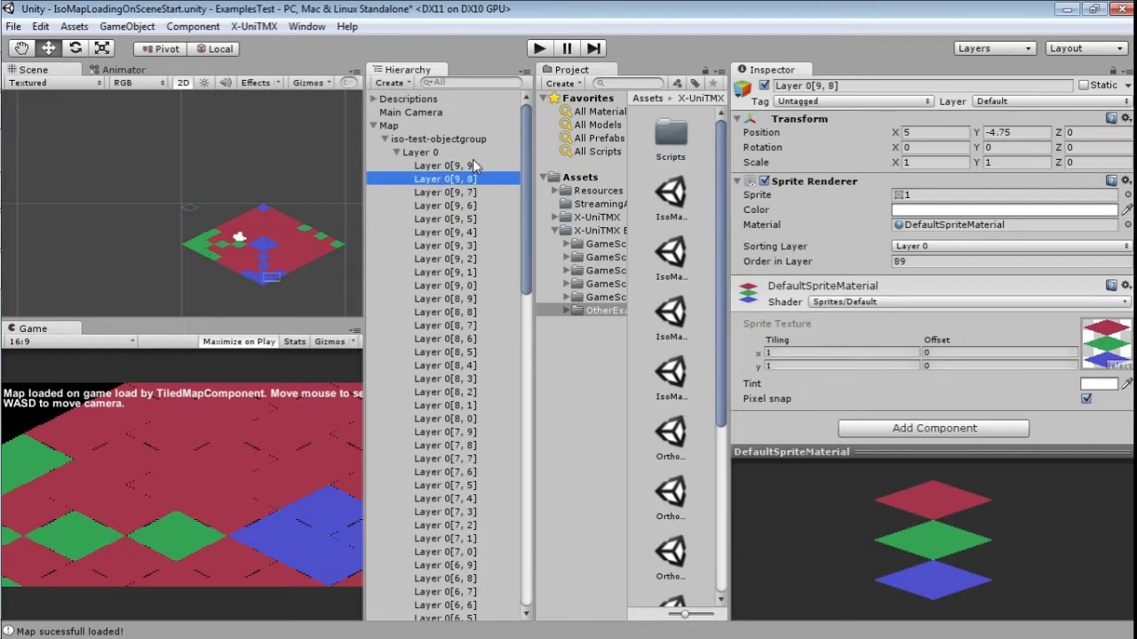
Step: Locate selectedTile's SortingOrderAutoCalculator script in the project and move selectedTile onto the map's topmost tile
left_click(397, 152)
left_click(436, 219)
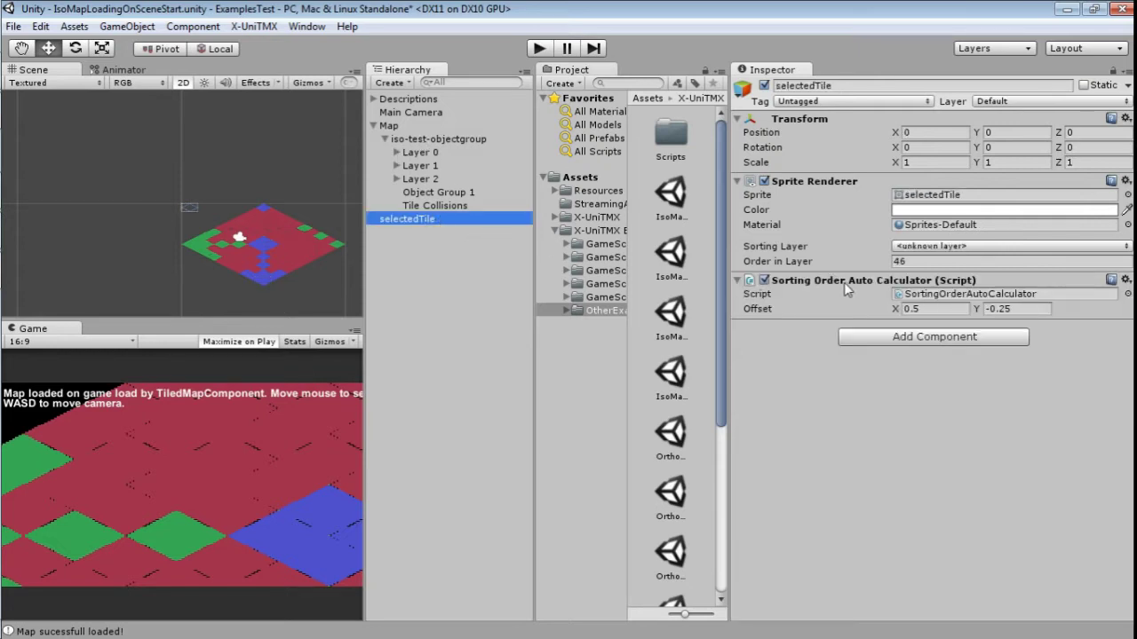
left_click(1022, 294)
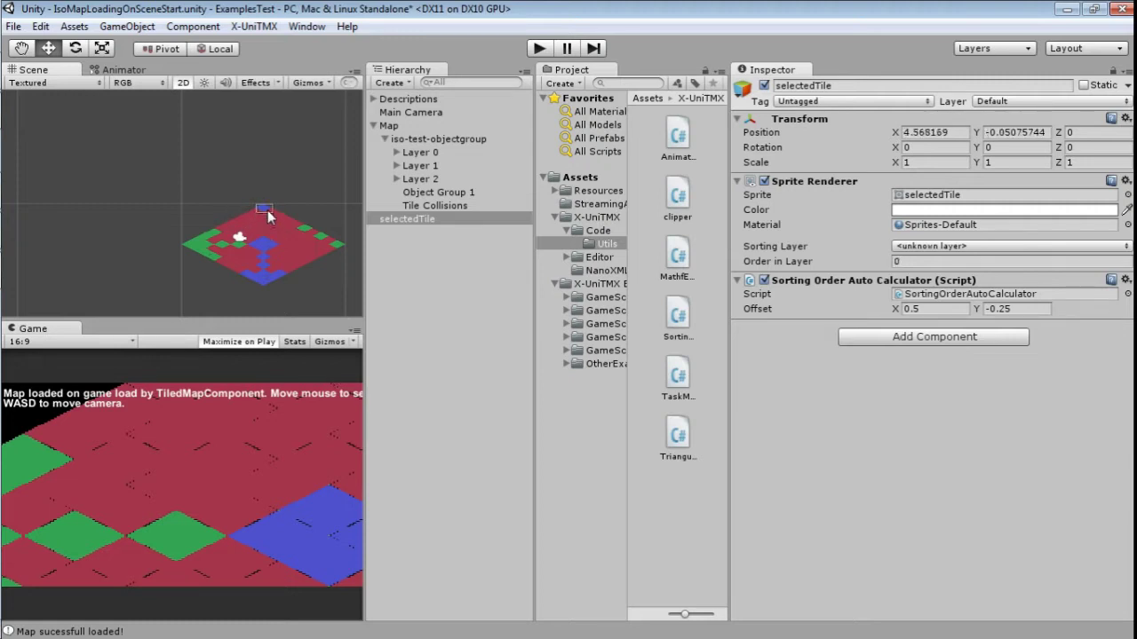
Step: Set the sorting layer of selectedTile's Sprite Renderer to Layer 2
left_click(926, 248)
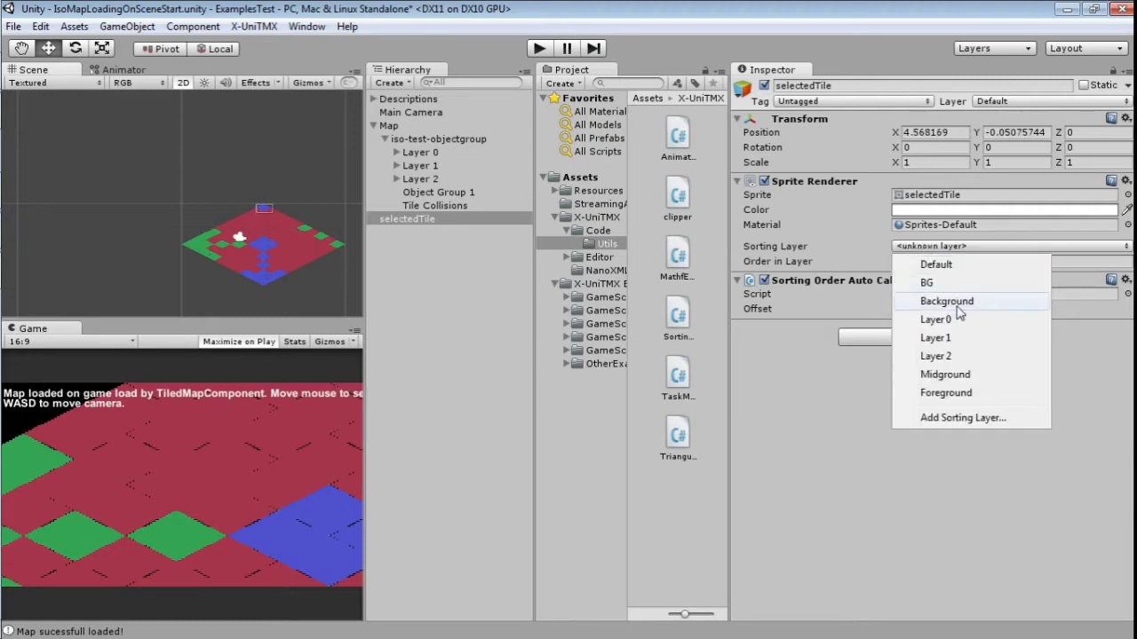
left_click(957, 356)
middle_click_drag(276, 217, 135, 179)
scroll(151, 173, "up", 4)
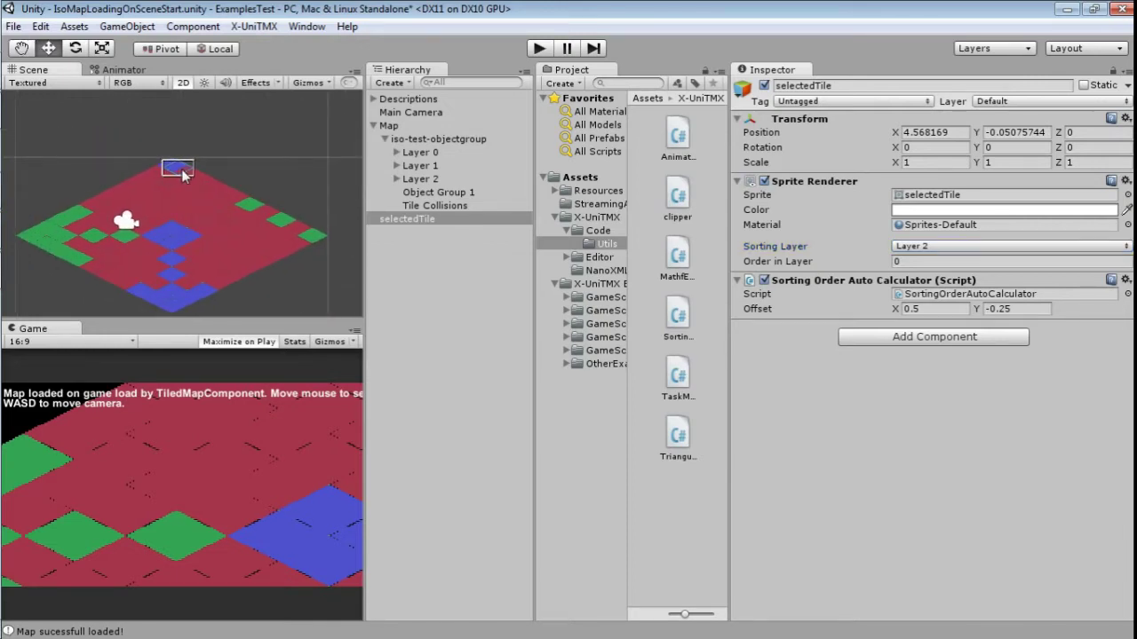
Step: Align selectedTile with the map's topmost tile and open the GameScene-Isometric-Test scene
mouse_move(182, 174)
left_mouse_down()
mouse_move(98, 210)
mouse_move(162, 188)
mouse_move(174, 171)
left_mouse_up()
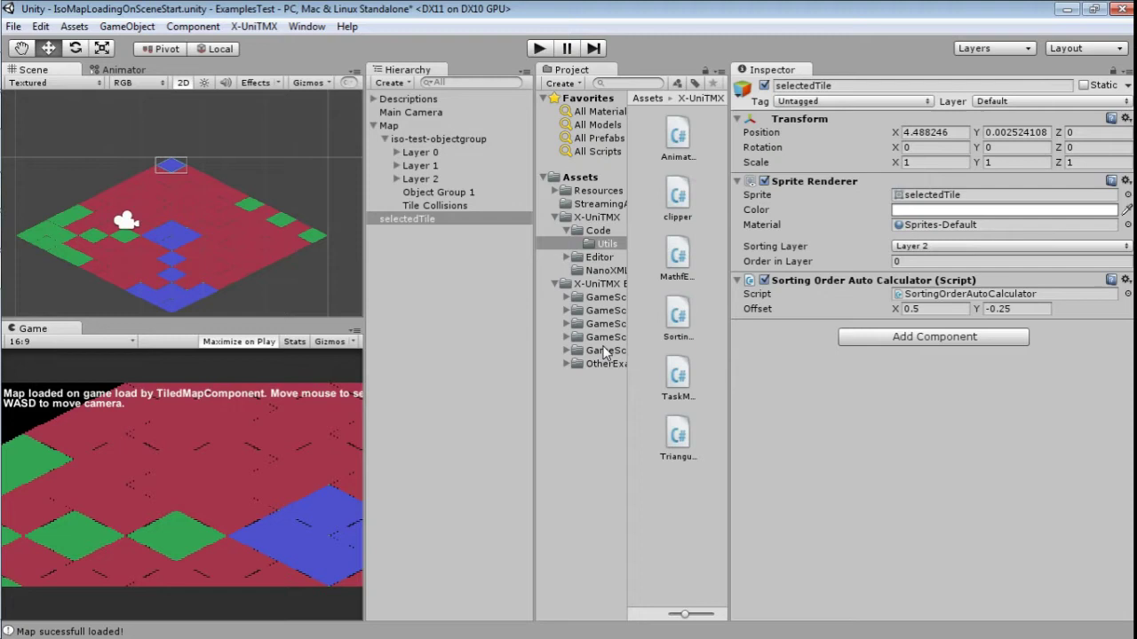
left_click(603, 313)
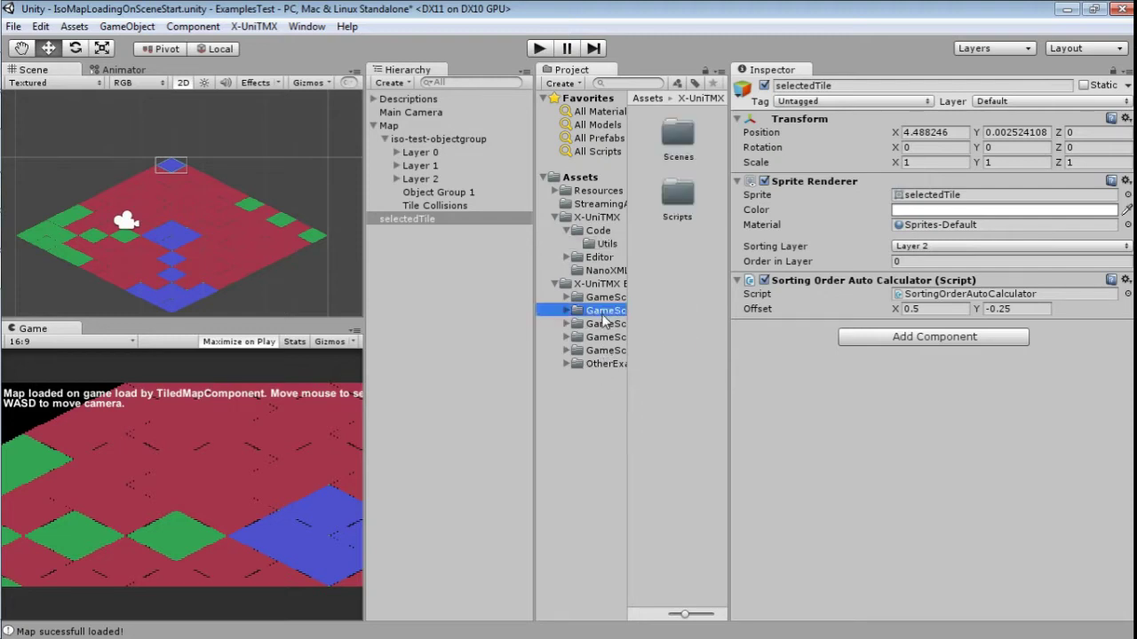
double_click(678, 142)
left_click(661, 137)
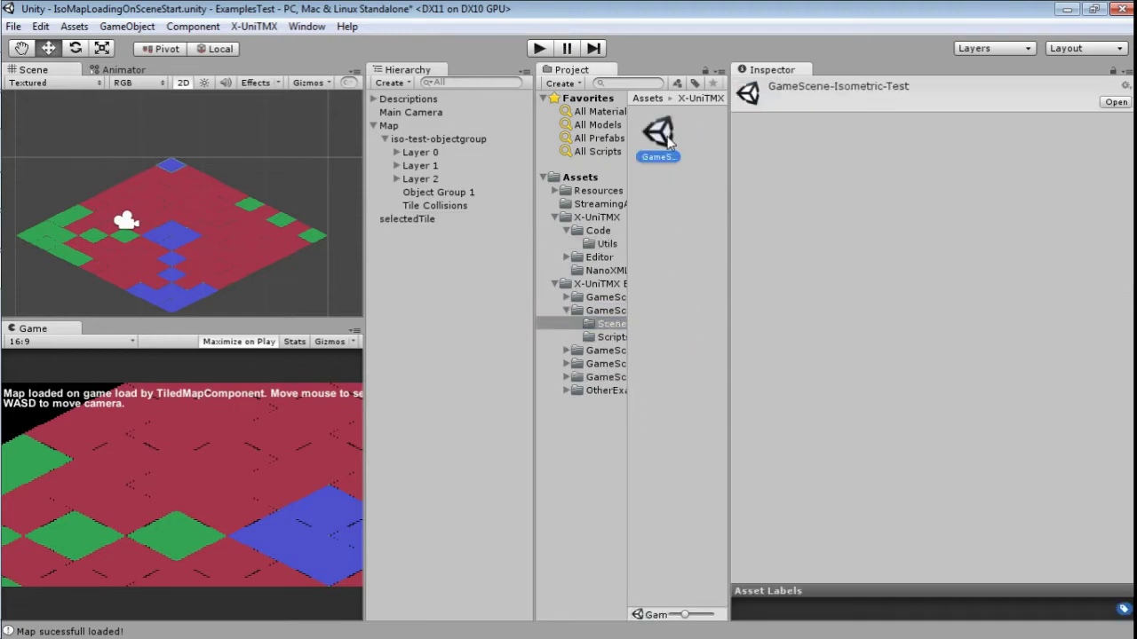
double_click(665, 135)
left_click(609, 360)
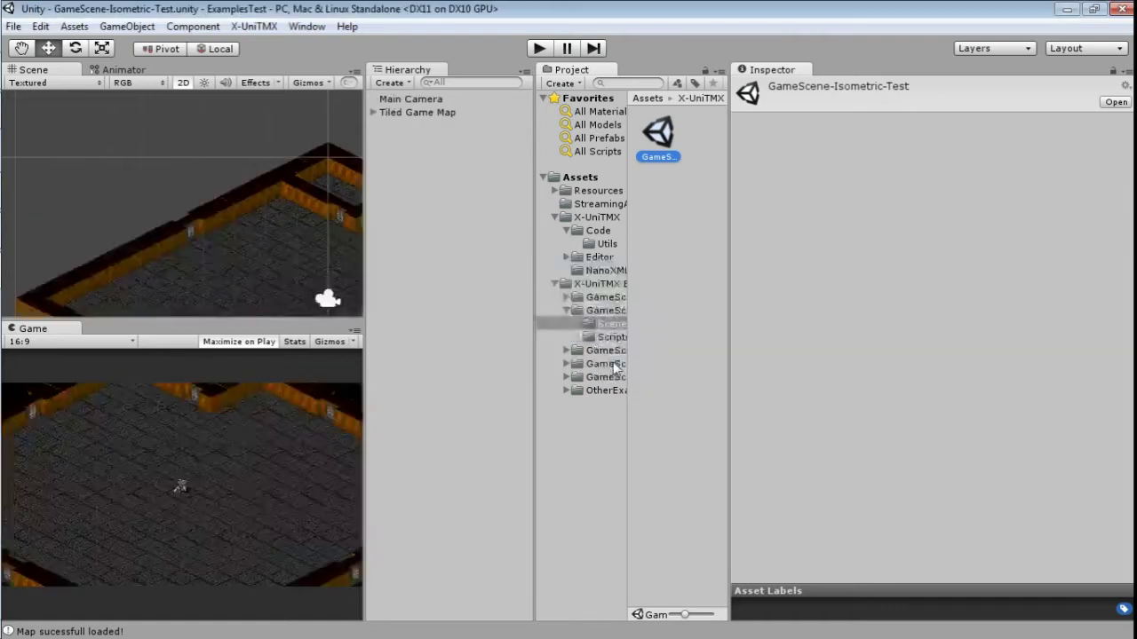
Step: Select the IsoDungeon_Player_Knight sprite in the dungeon and nudge it slightly upward on the floor
scroll(266, 220, "down", 4)
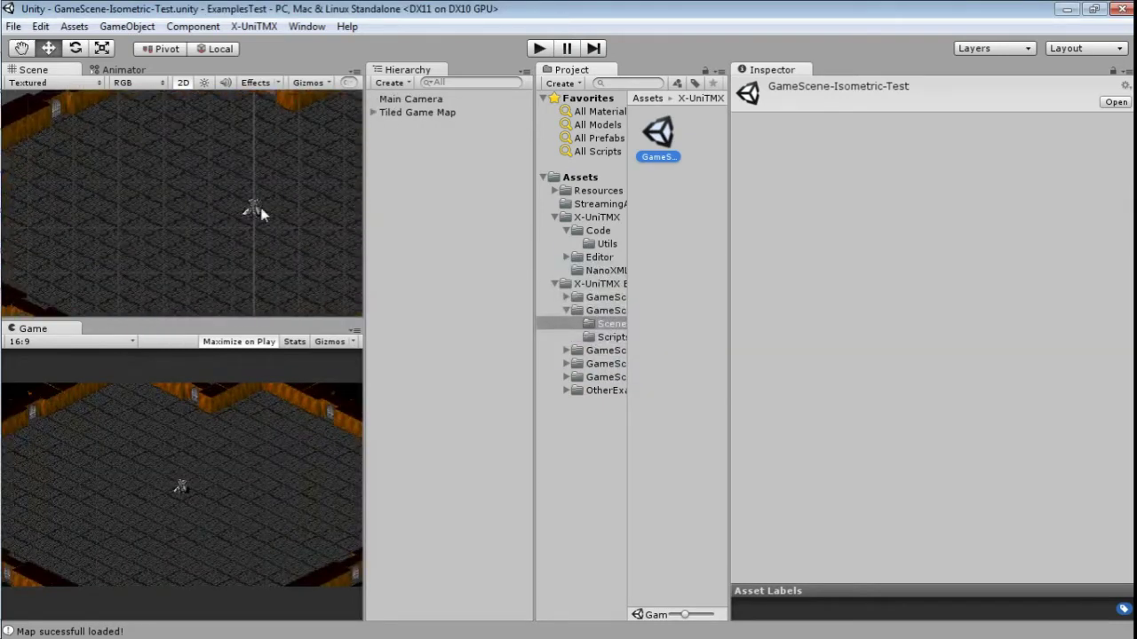
left_click(255, 212)
key("f")
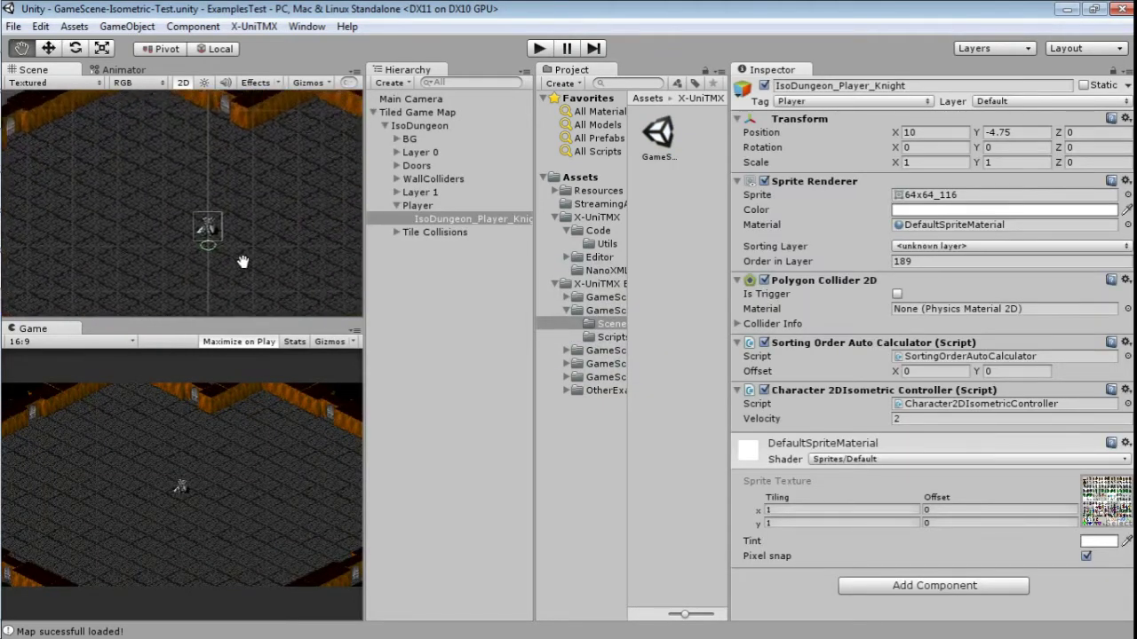
scroll(275, 284, "up", 2)
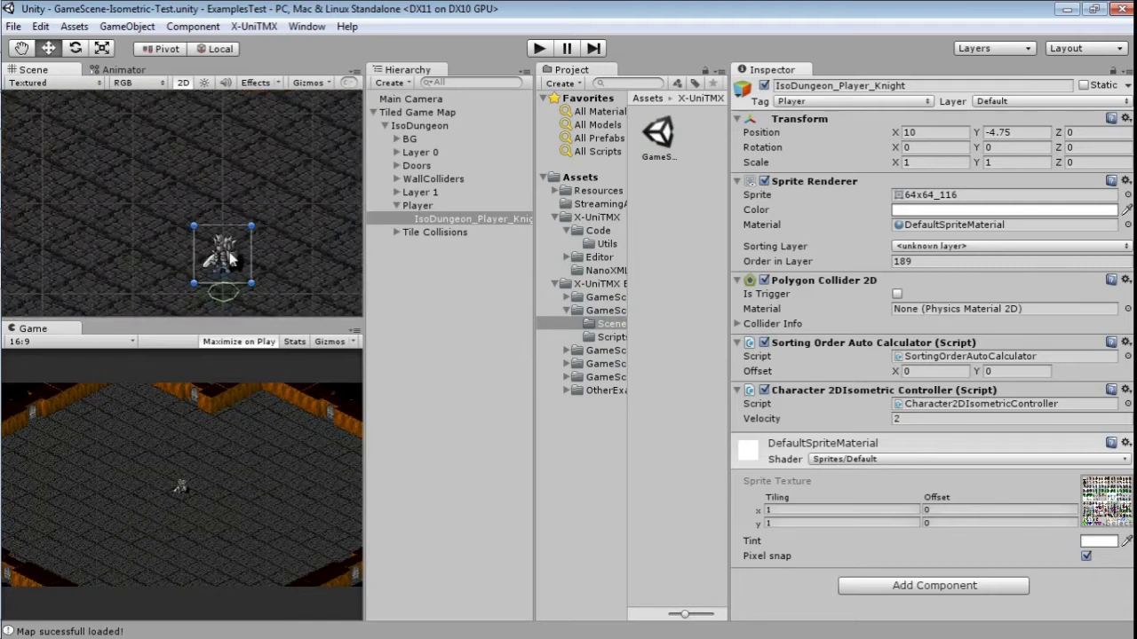
left_click_drag(230, 258, 230, 255)
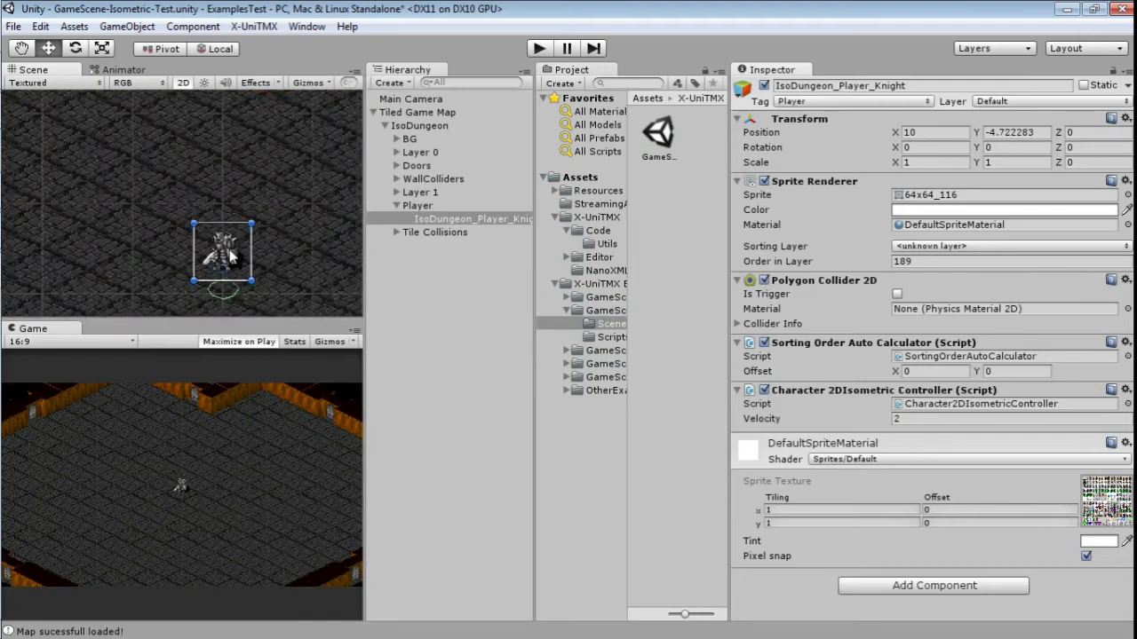
Step: Import Tiled Game Map as a static tile map and select the regenerated IsoDungeon_Player_Knight
left_click(444, 113)
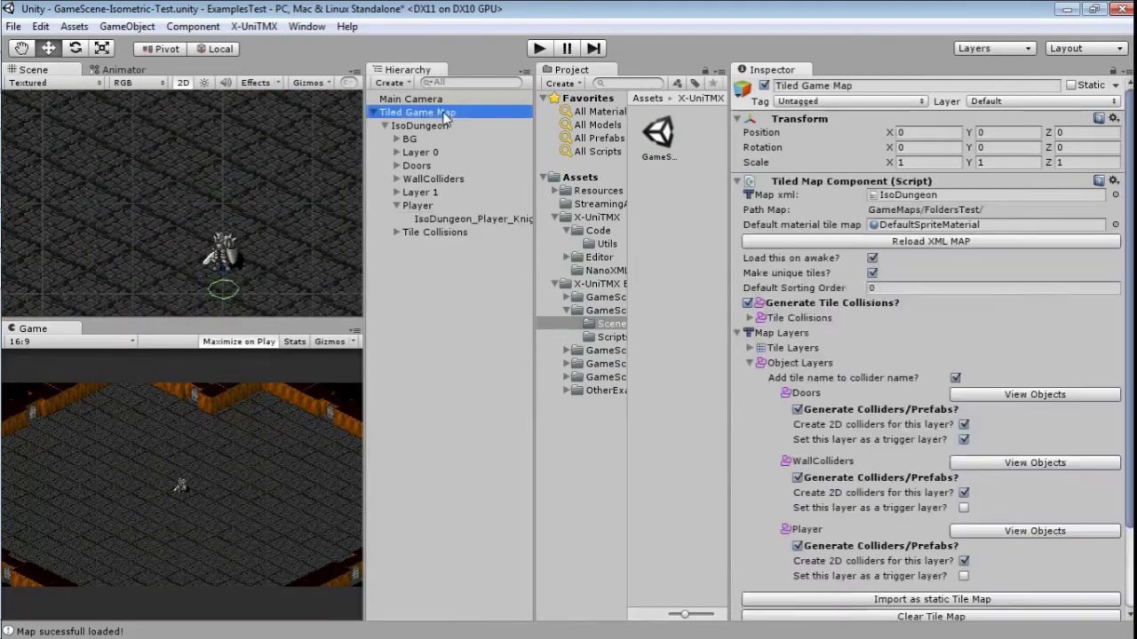
left_click(946, 601)
left_click(228, 240)
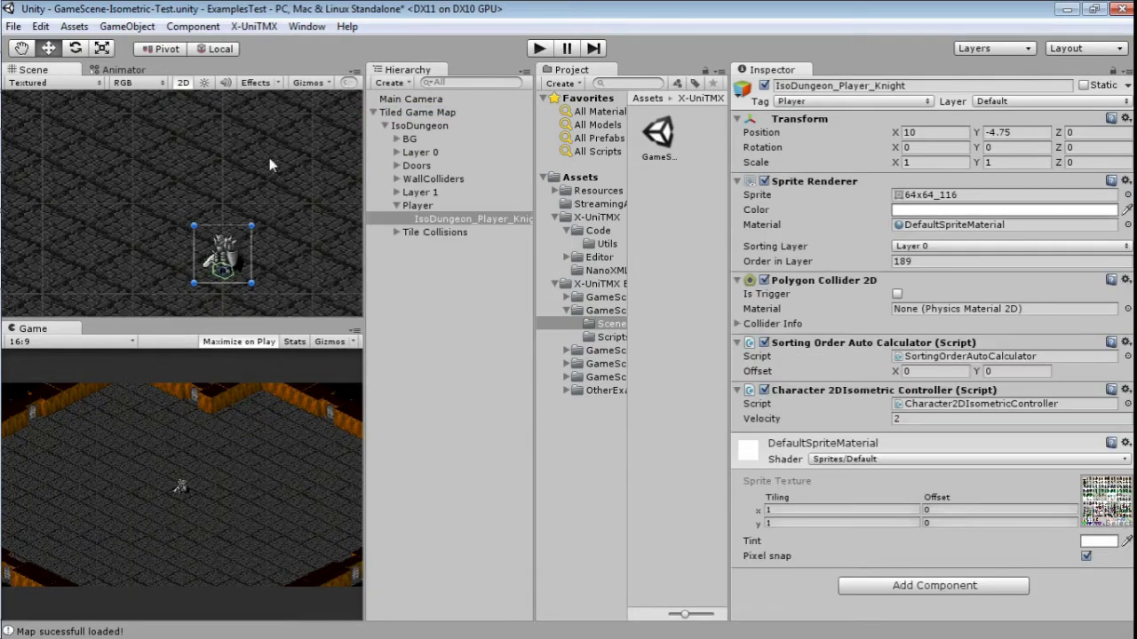
key("f")
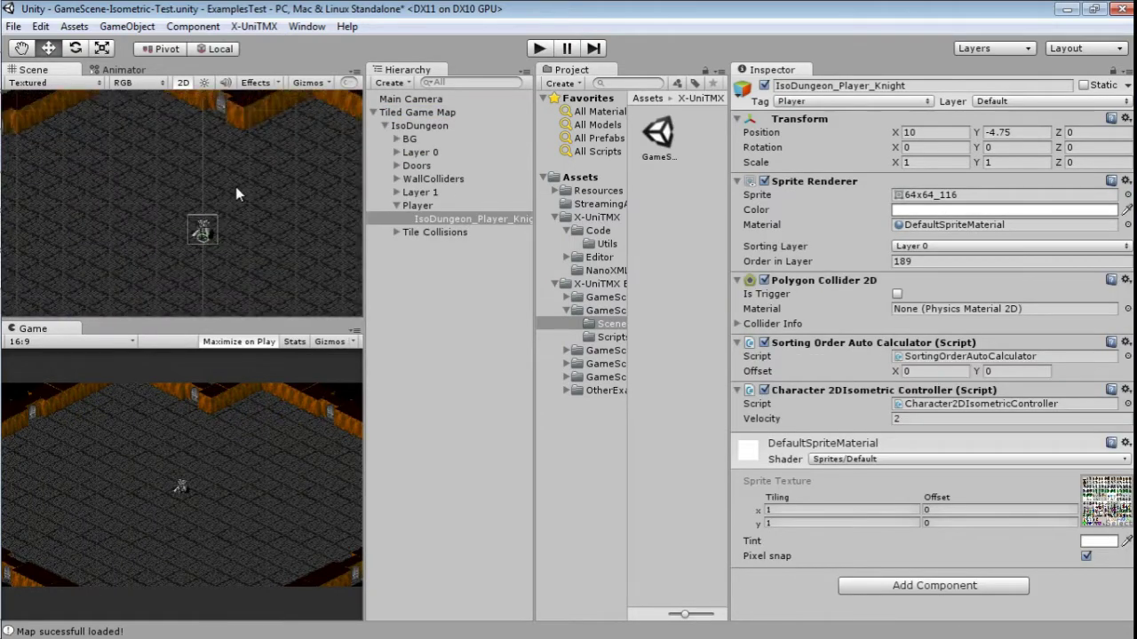
Step: Move the player knight toward the dungeon's inner wall corner, to about X 10.5, Y -3.39
middle_click_drag(235, 189, 214, 263)
left_click_drag(196, 266, 221, 205)
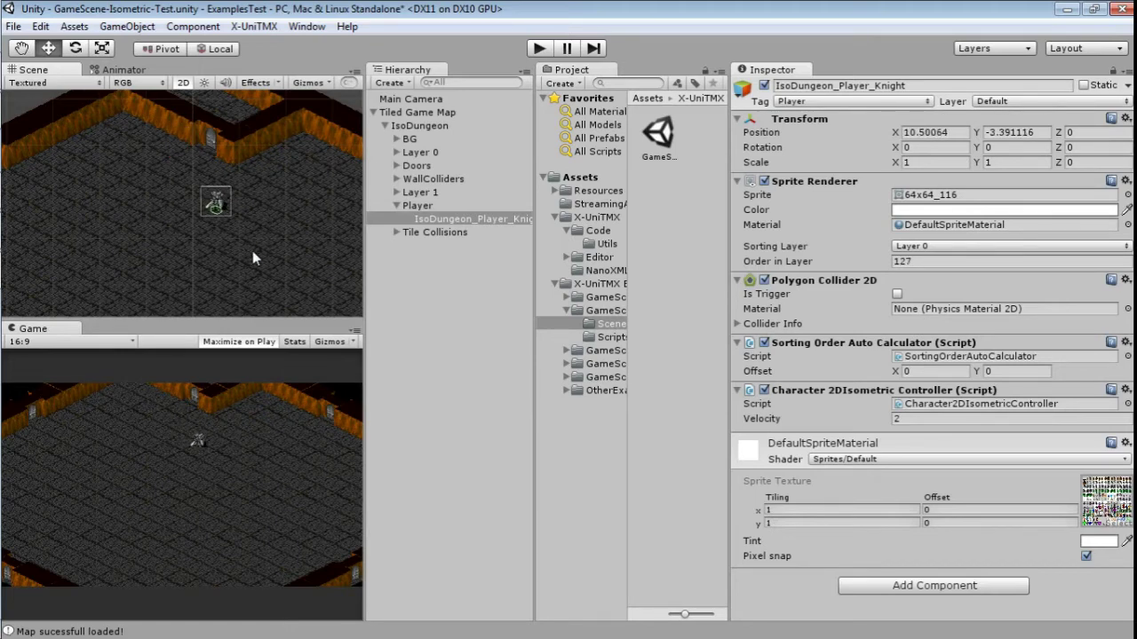
middle_click_drag(252, 250, 198, 221)
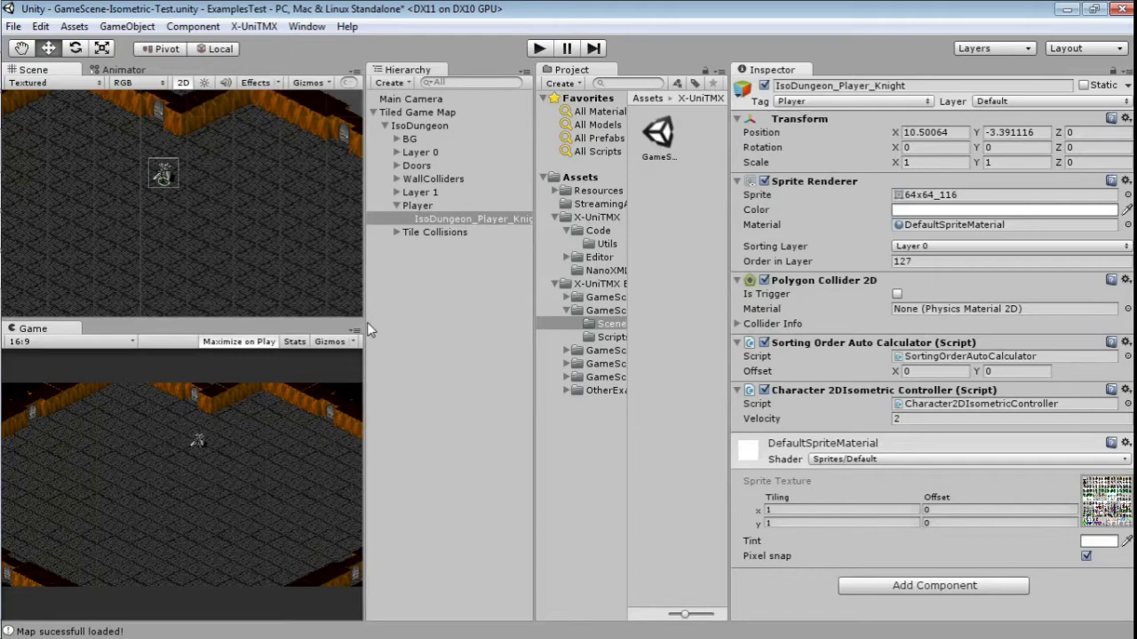
Step: Enlarge the Scene view in width and height to show more of the dungeon around the knight
left_click_drag(367, 316, 542, 316)
left_click_drag(470, 323, 426, 419)
middle_click_drag(367, 251, 296, 222)
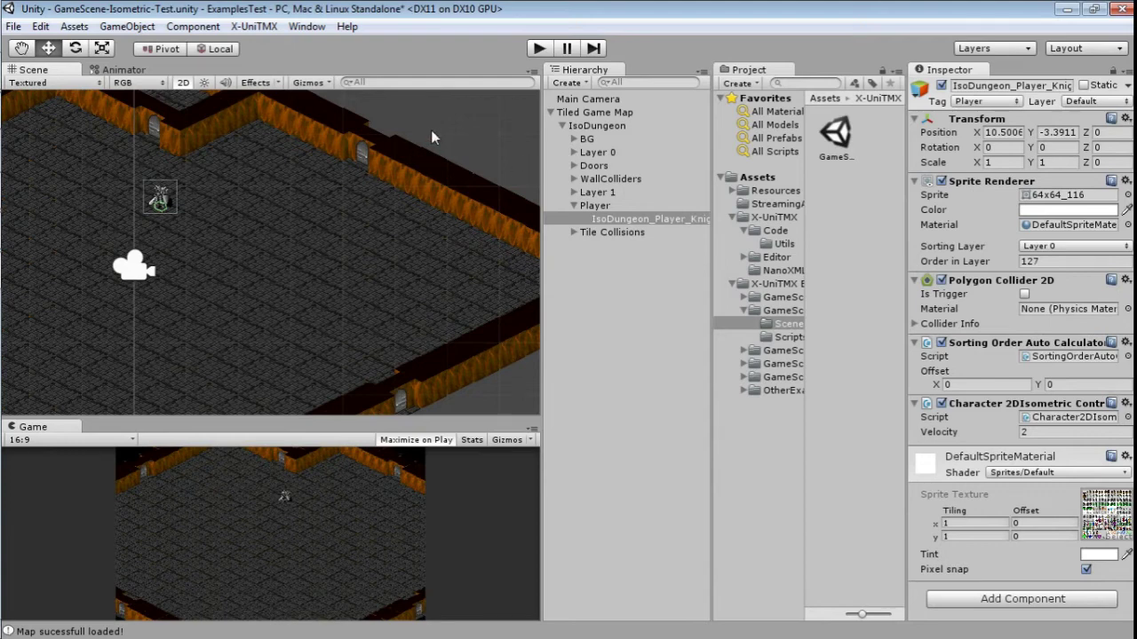
Step: Move the player knight across the floor to about X 12.32, Y -2.99, and on to about X 13.58, Y -3.87
left_click_drag(160, 200, 255, 180)
middle_click_drag(307, 224, 356, 211)
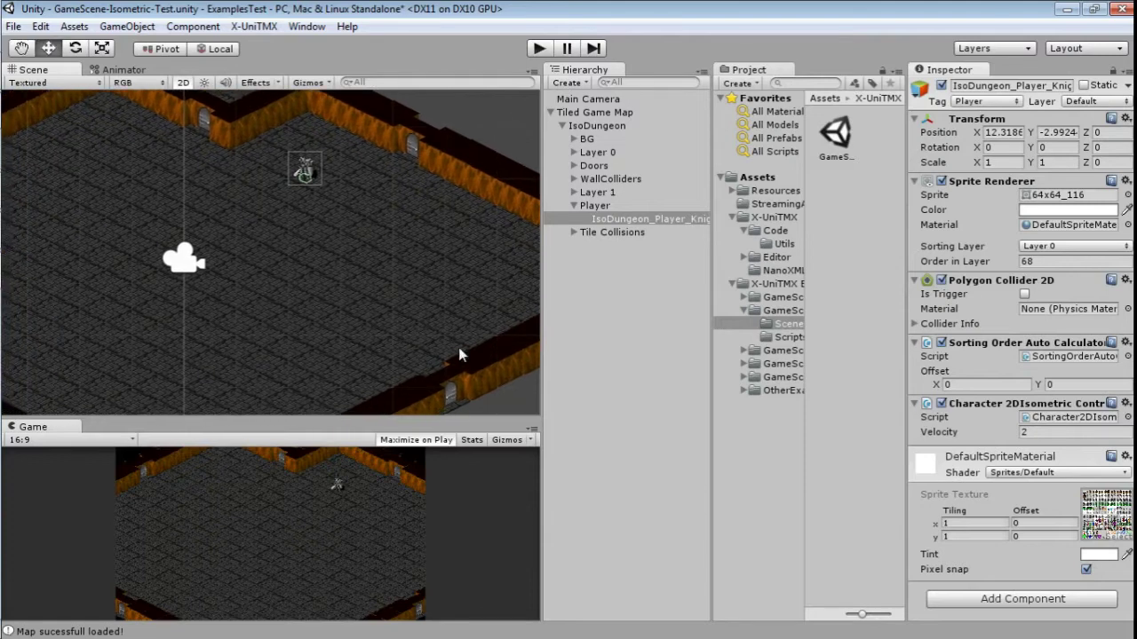
middle_click_drag(432, 231, 381, 224)
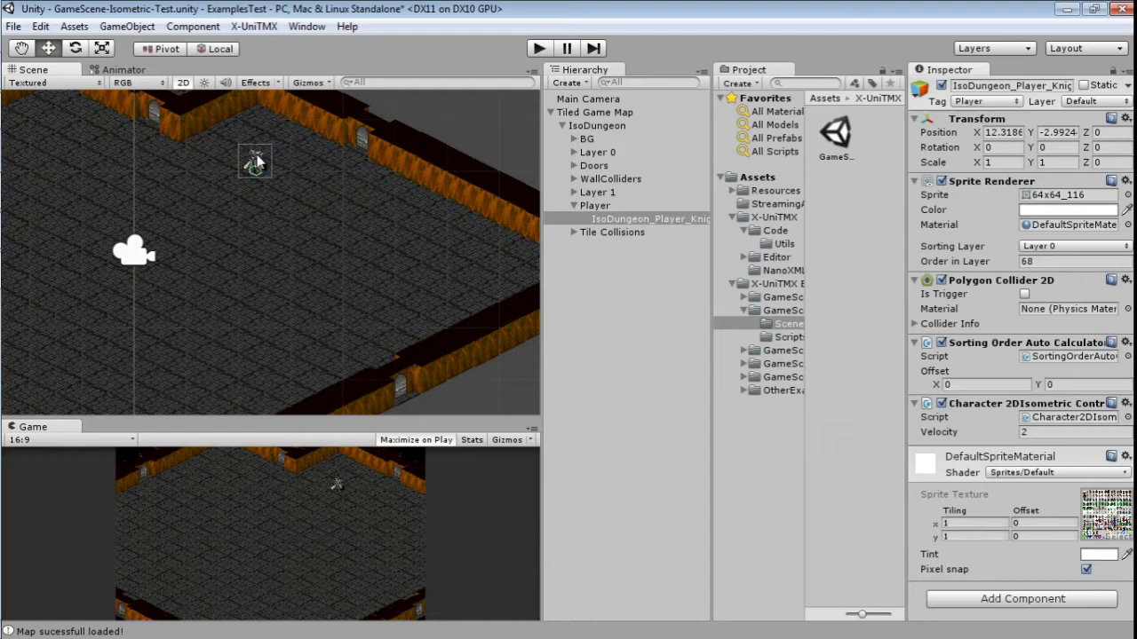
left_click_drag(256, 160, 316, 207)
middle_click_drag(358, 255, 256, 195)
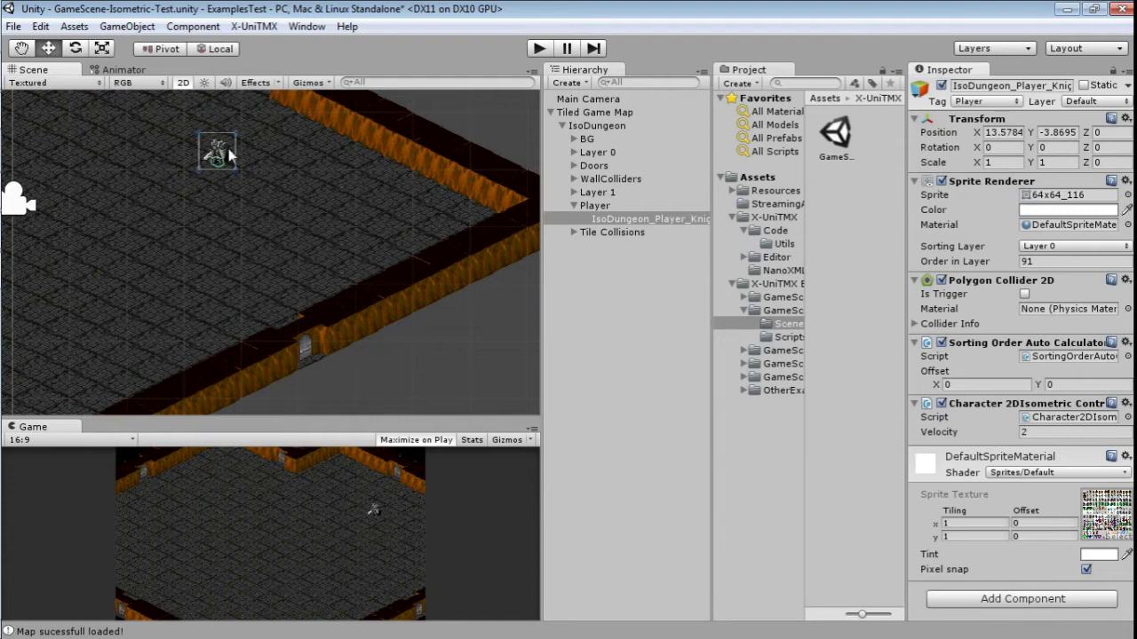
Step: Place the player knight over the lower dungeon wall at about X 16.08, Y -6.6, and return it to the floor behind the wall
left_click_drag(220, 153, 364, 306)
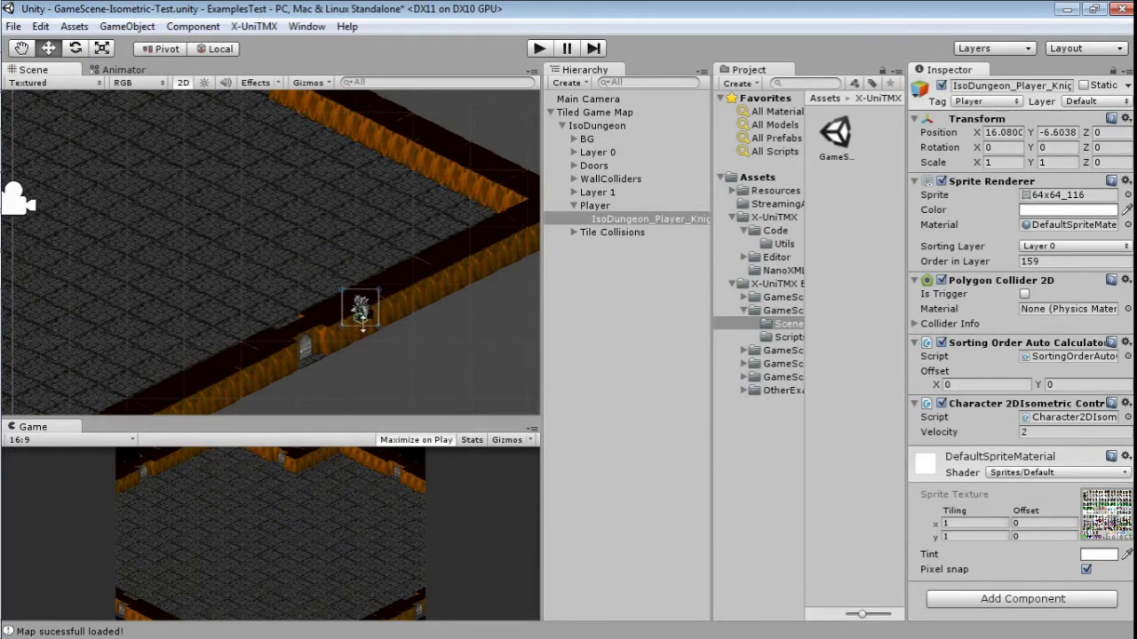
scroll(362, 327, "up", 4)
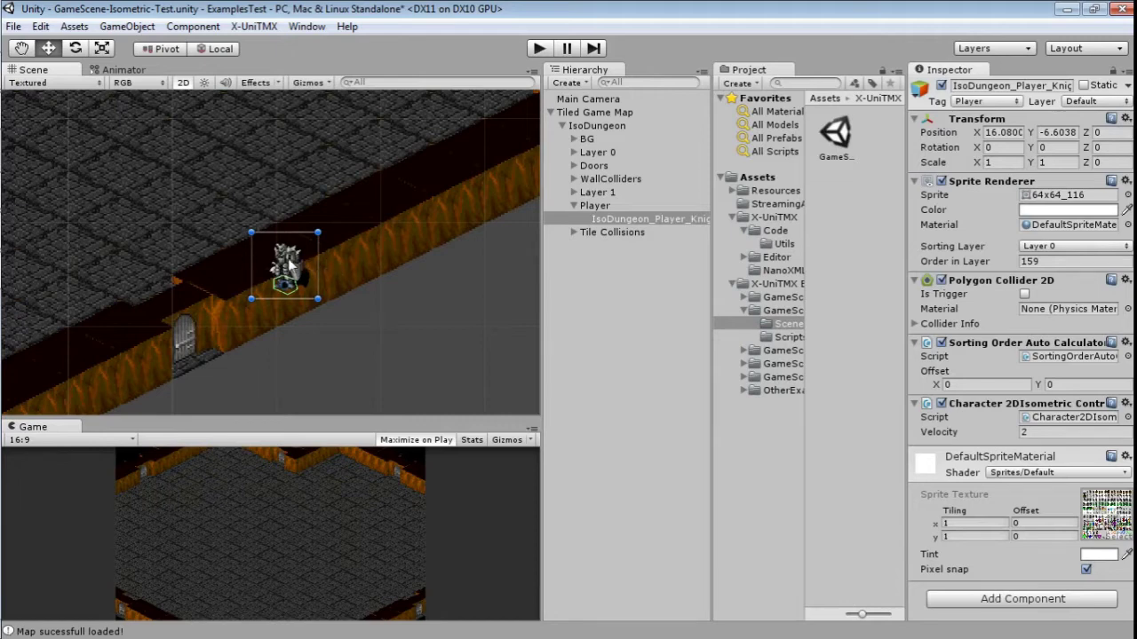
left_click_drag(289, 261, 235, 171)
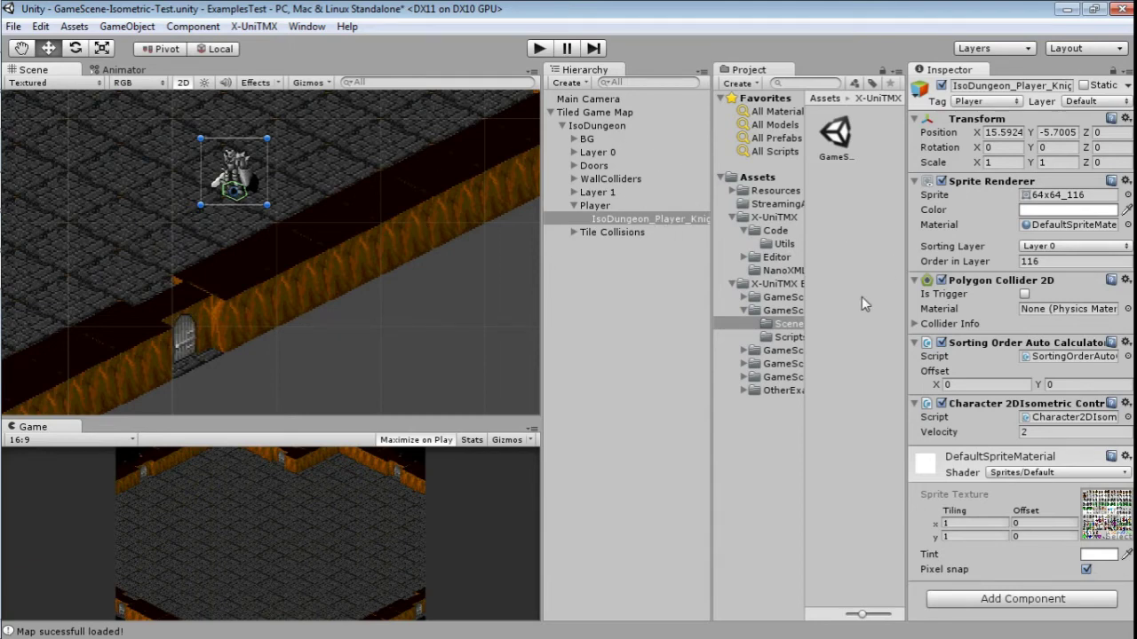
Step: Widen the Inspector for Tiled Game Map and examine the map component's Default Sorting Order
left_click(651, 114)
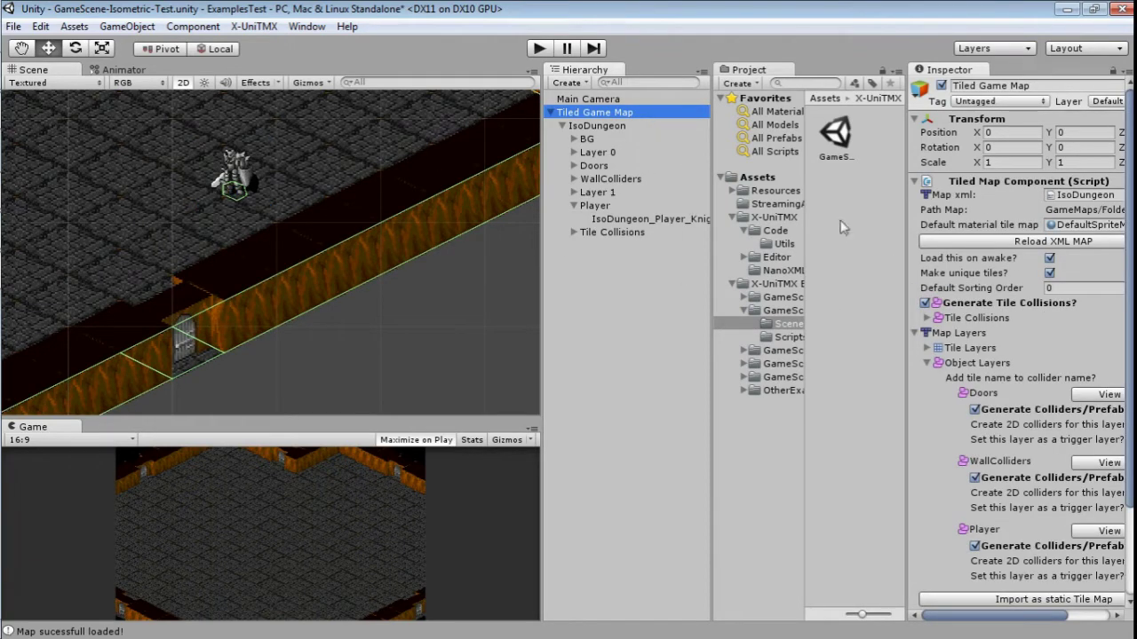
left_click_drag(906, 258, 765, 258)
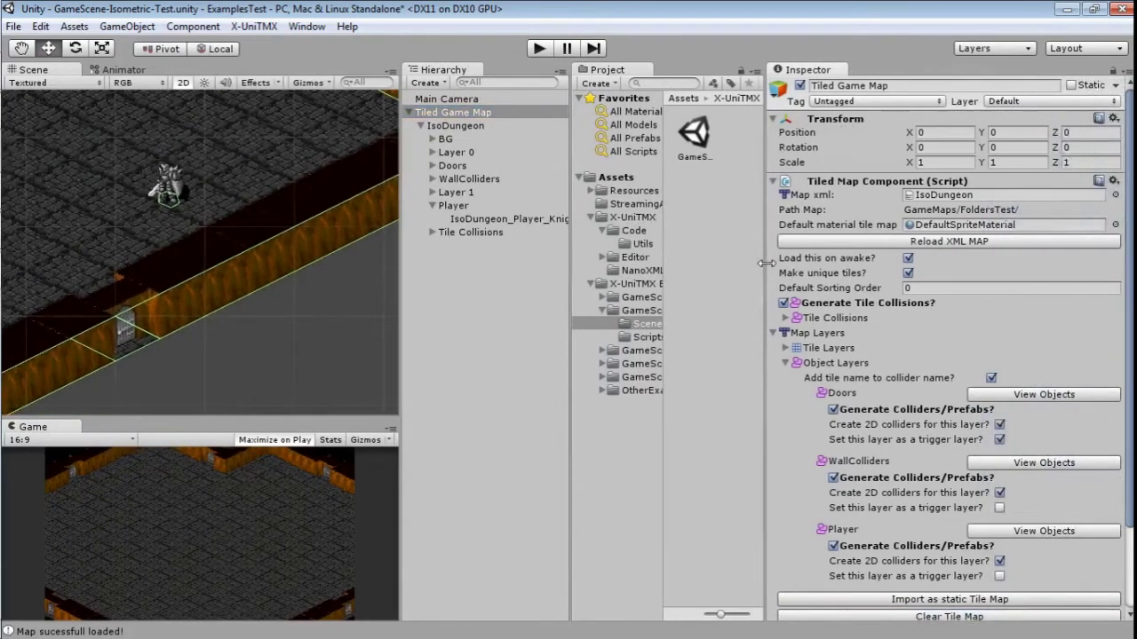
left_click(938, 288)
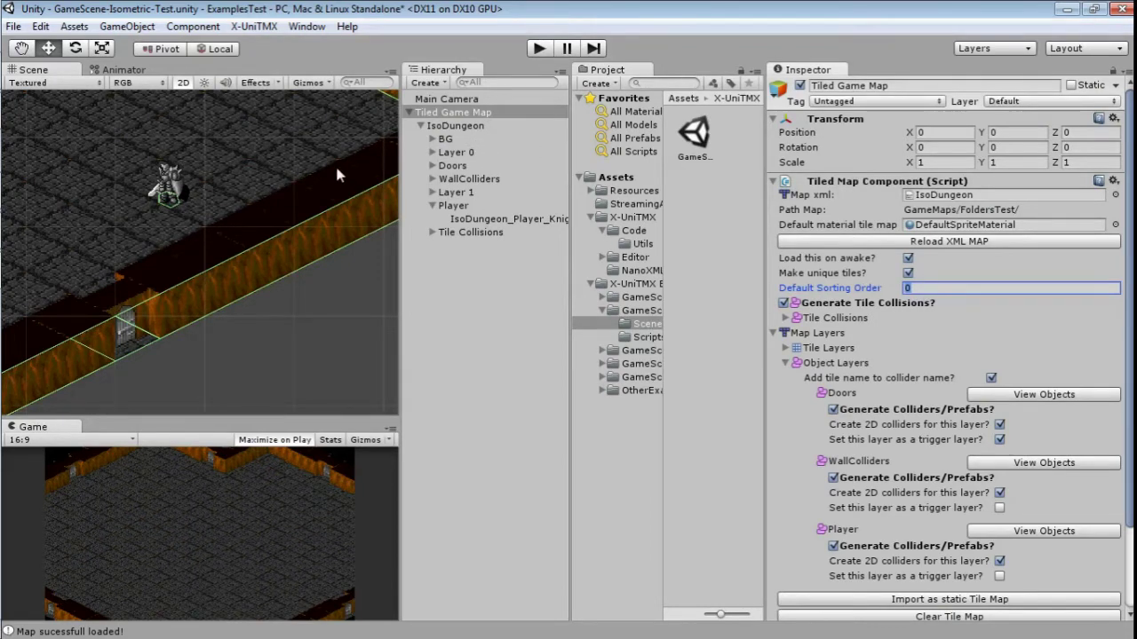
Step: Expand IsoDungeon's BG layer and examine the Order in Layer of tile BG[19, 19]
left_click(432, 139)
left_click(460, 153)
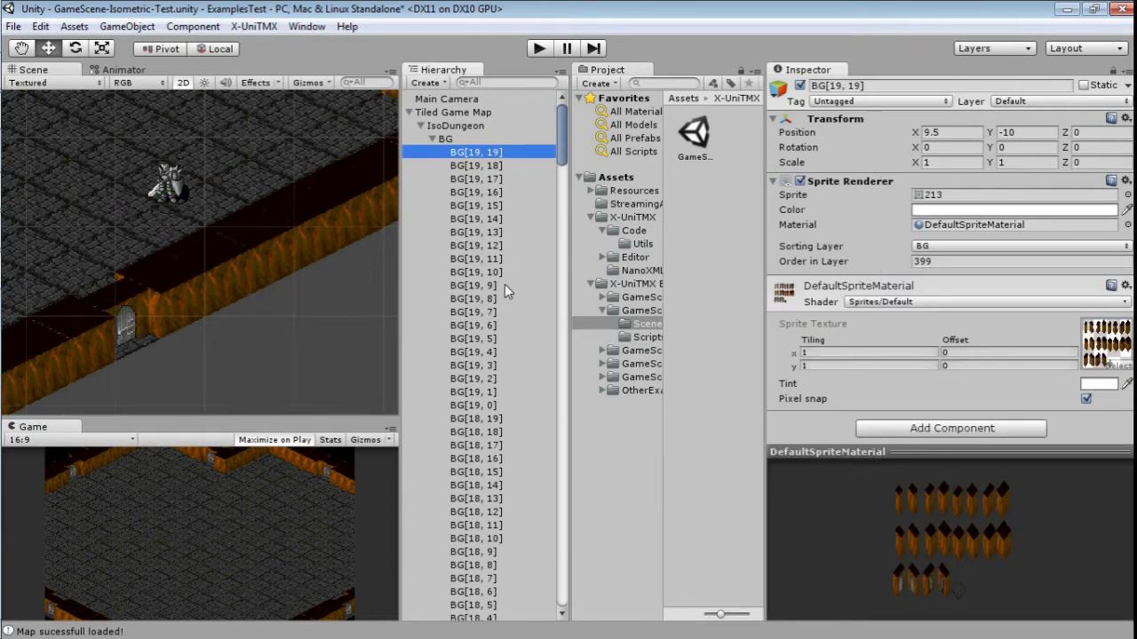
scroll(506, 283, "down", 4)
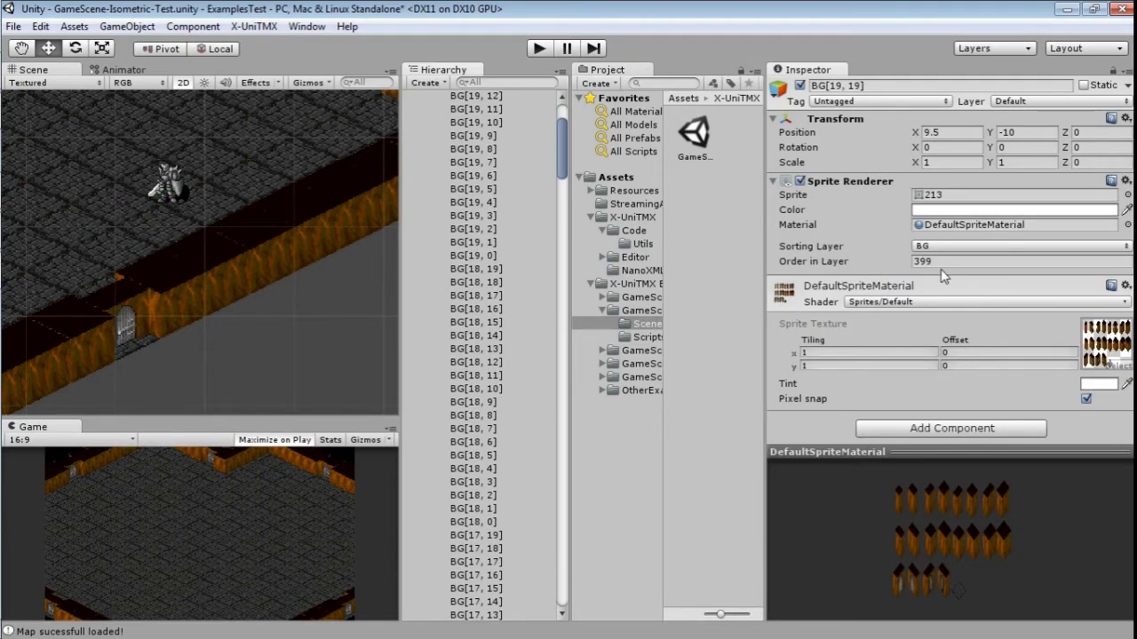
scroll(478, 156, "up", 4)
Step: Set Tiled Game Map's Default Sorting Order to 10 and import it again as a static tile map
left_click(460, 113)
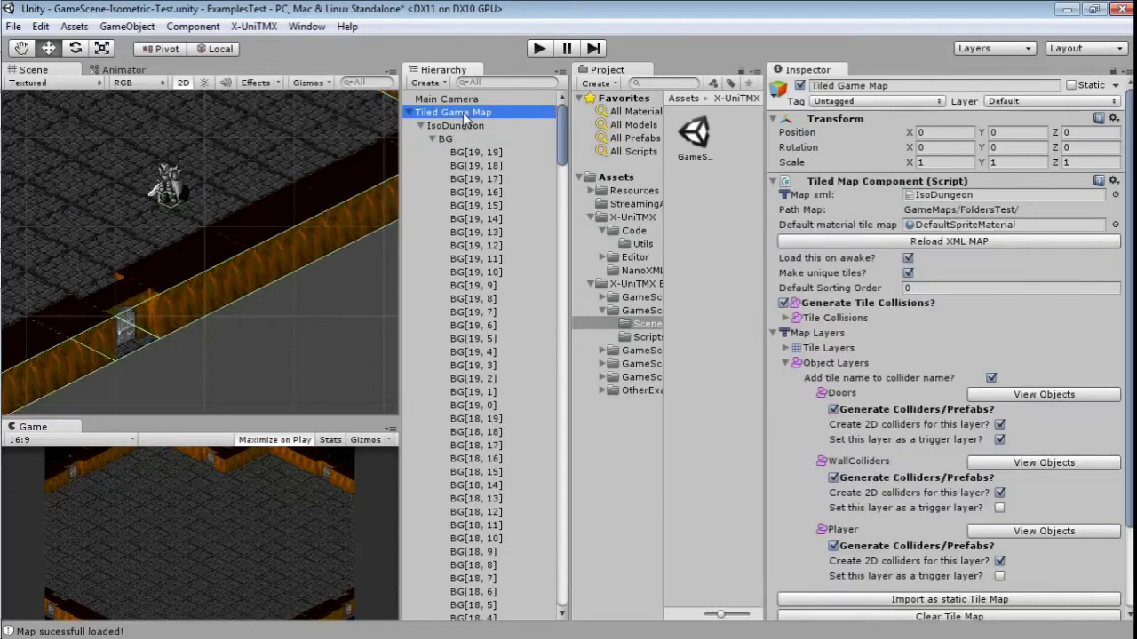
left_click(923, 288)
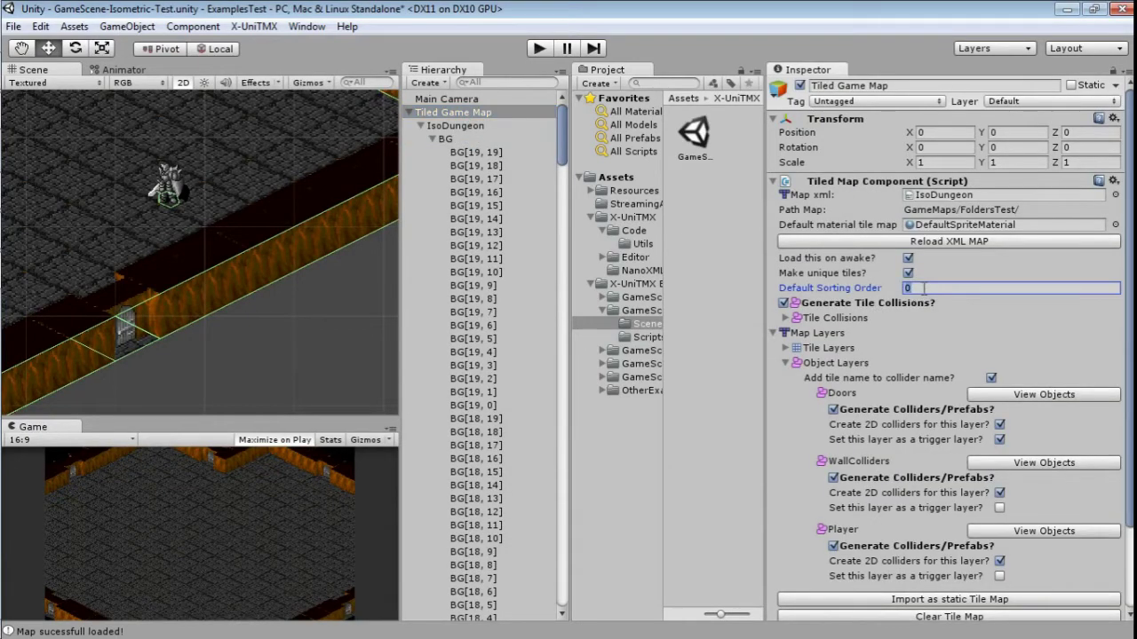
type("10")
left_click(939, 600)
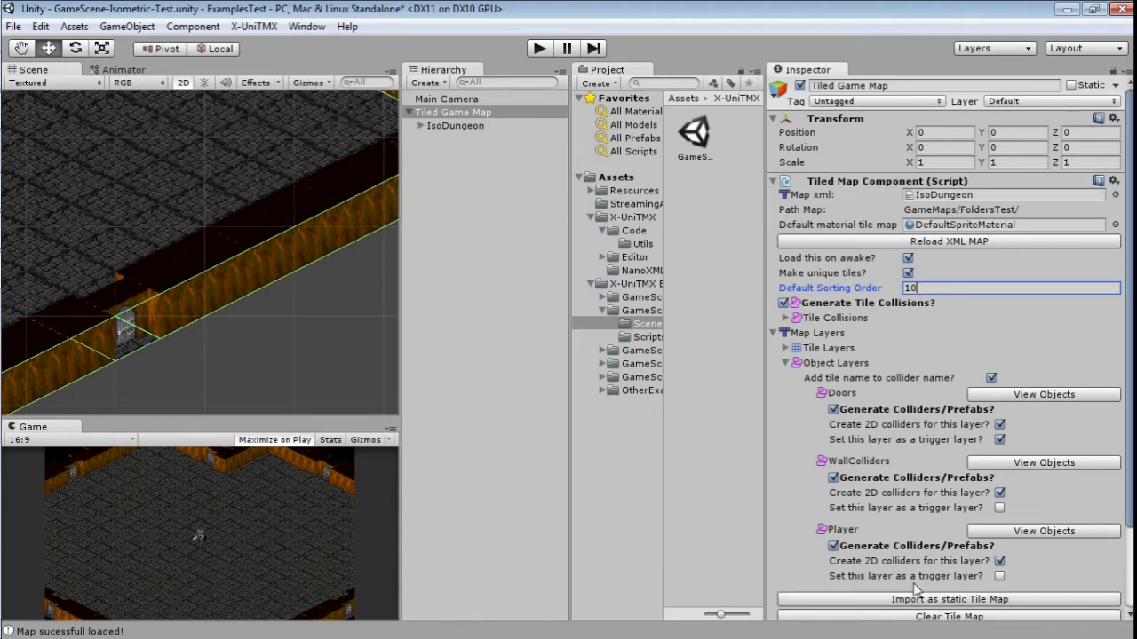
Step: Expand the reimported IsoDungeon map's BG layer and check the Order in Layer of tile BG[19, 19]
left_click(420, 126)
left_click(433, 140)
left_click(472, 152)
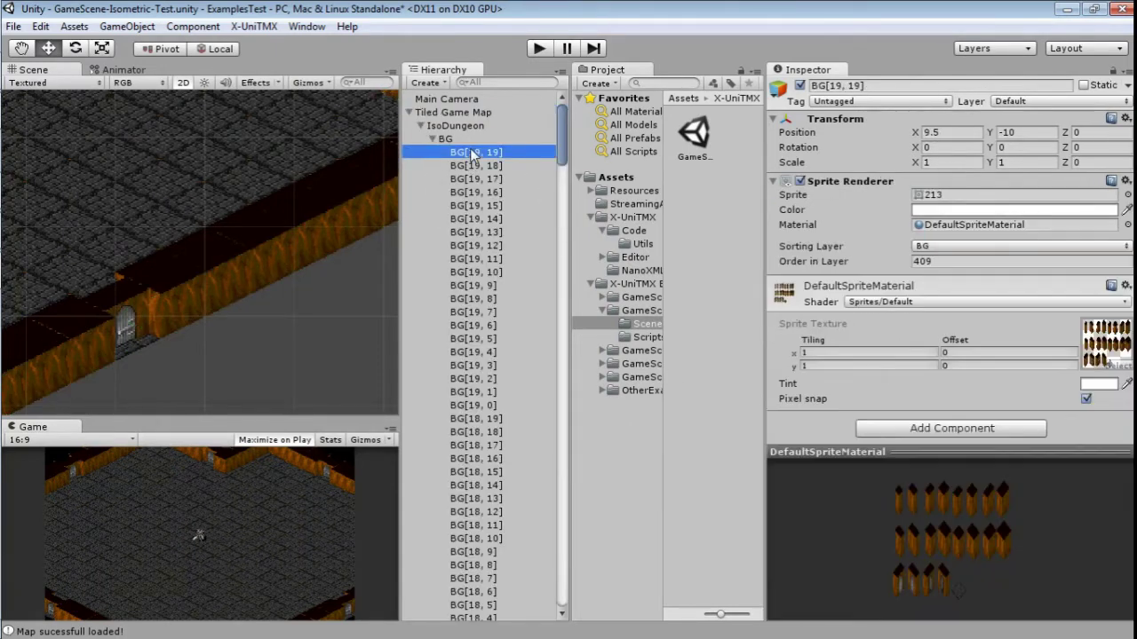
left_click(949, 261)
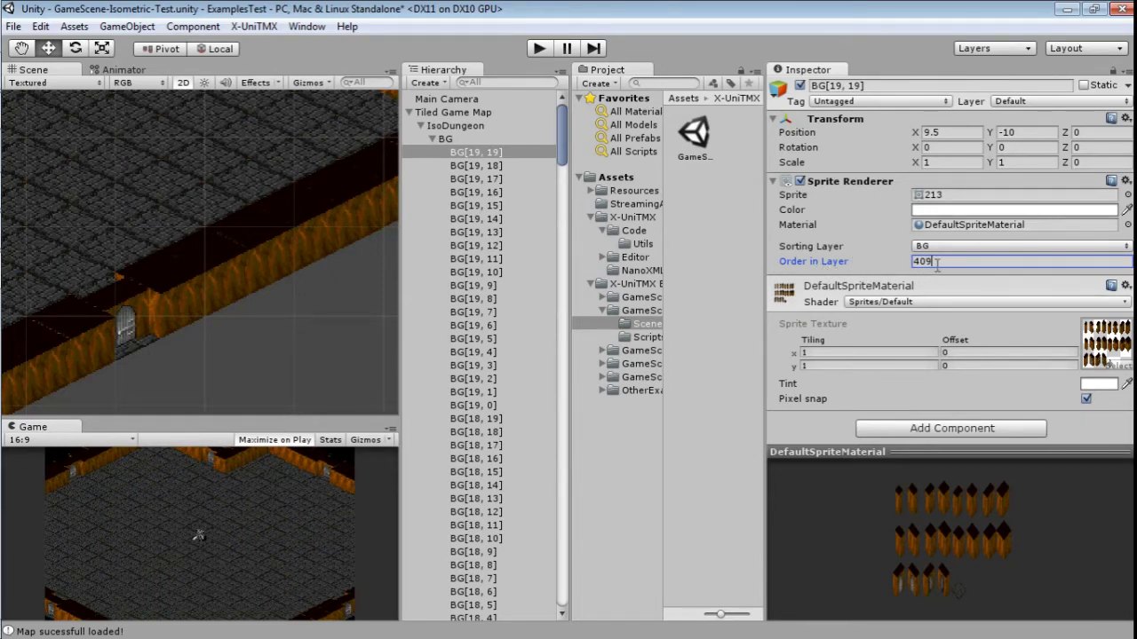
Step: Expand the Tile Collisions settings of Tiled Game Map and open the Tile Objects ellipse precision for editing
left_click(485, 114)
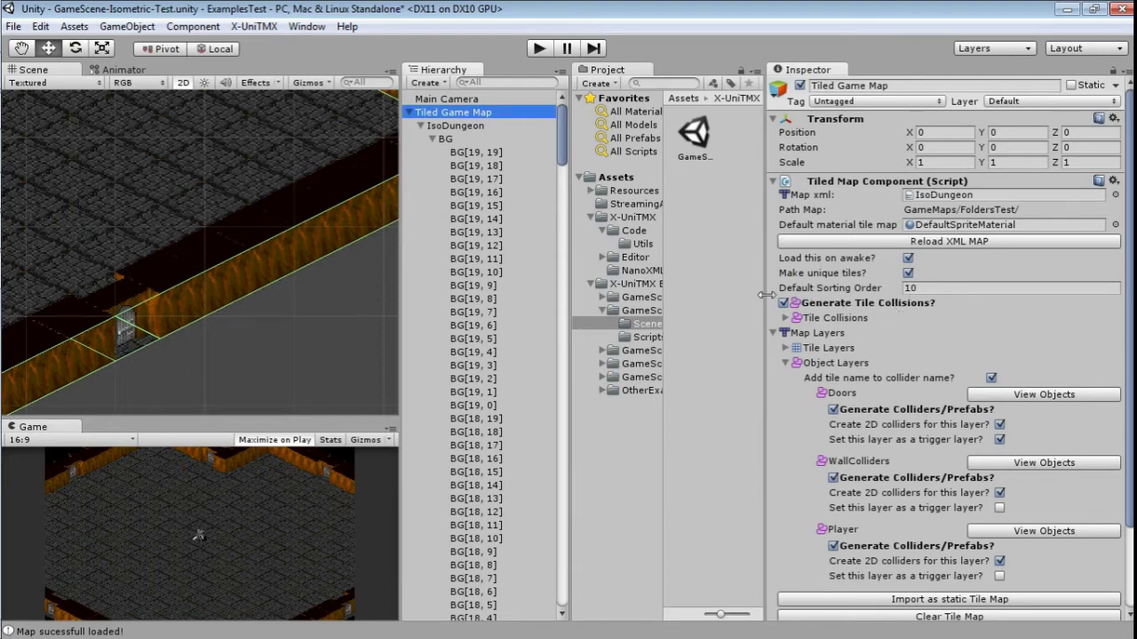
left_click_drag(766, 294, 743, 294)
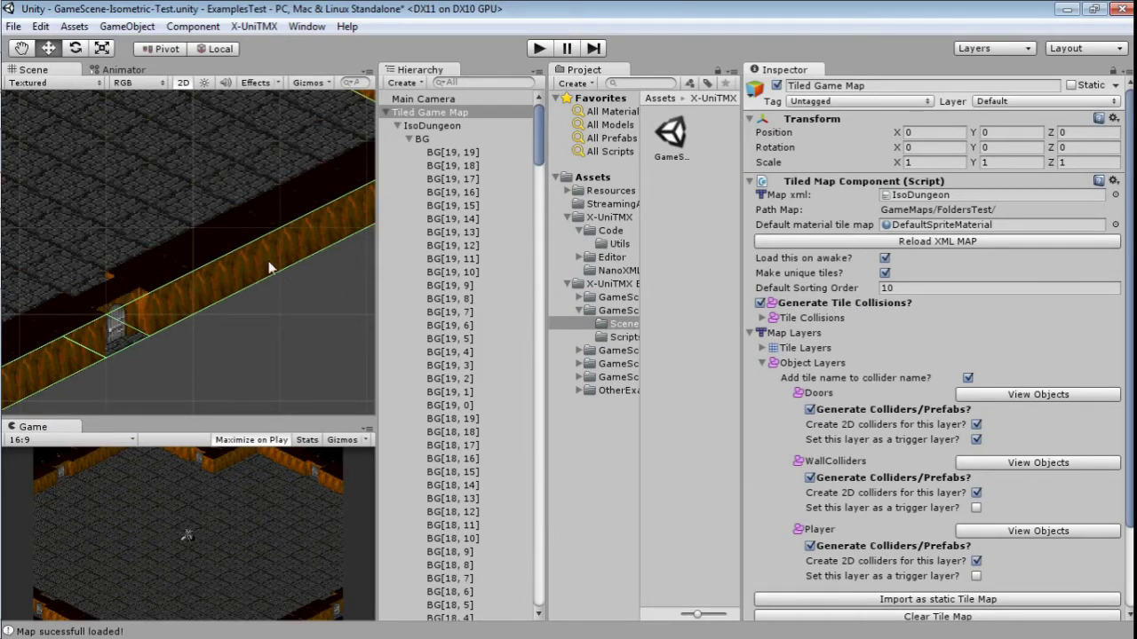
middle_click_drag(282, 268, 807, 79)
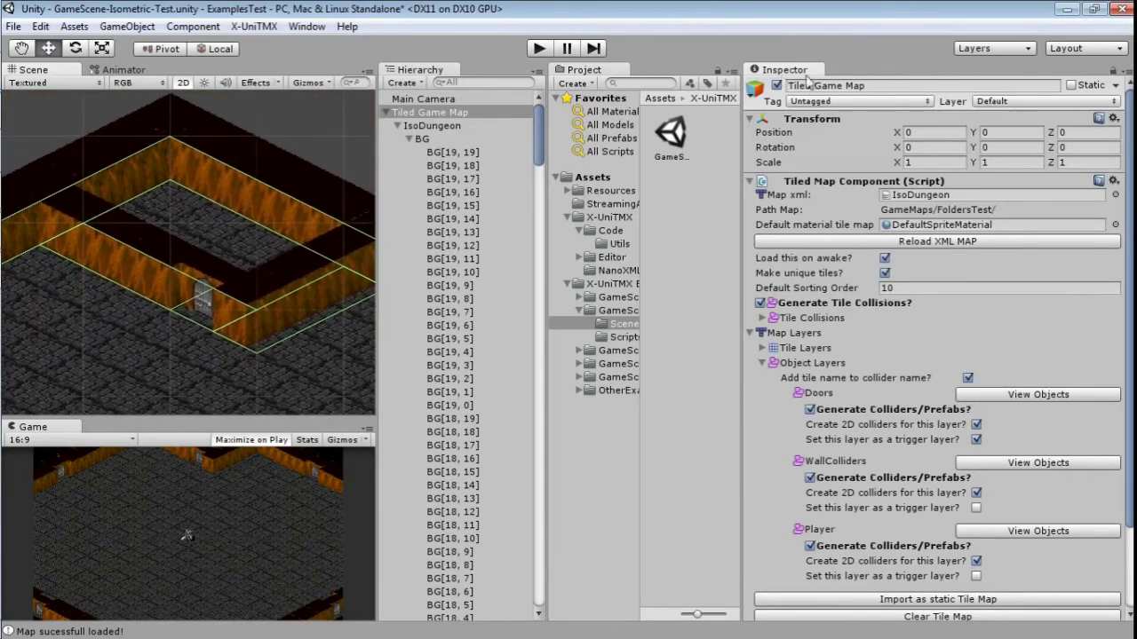
left_click(762, 318)
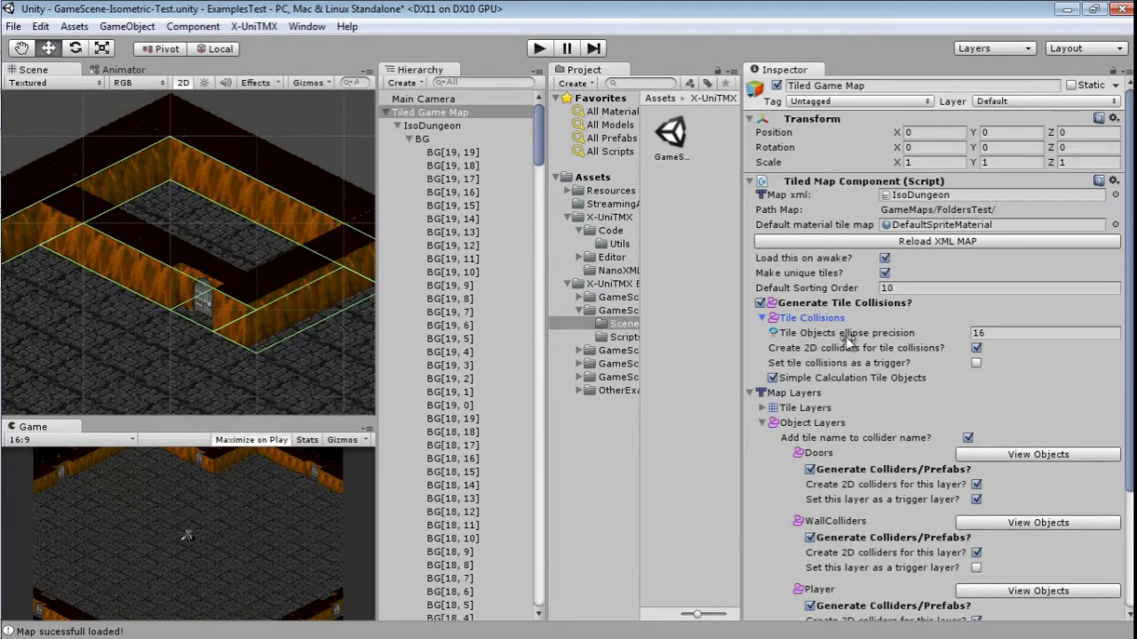
left_click(1016, 334)
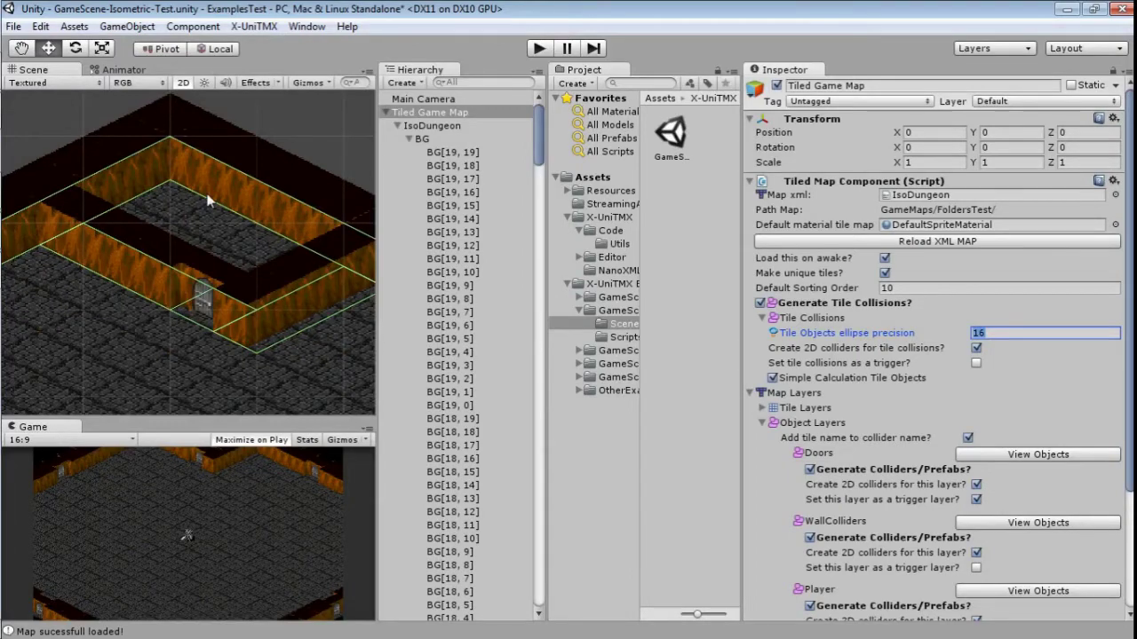
Step: Examine Tiled Game Map's tile collision settings and the collider options of its Doors, WallColliders and Player object layers
middle_click_drag(335, 298, 238, 290)
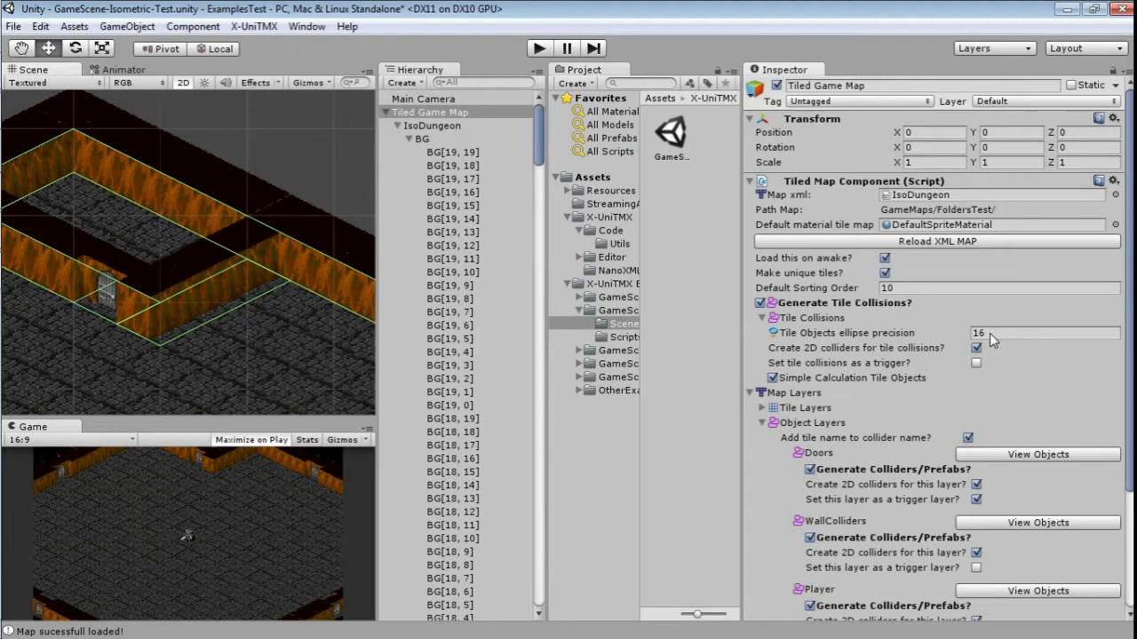
left_click(989, 333)
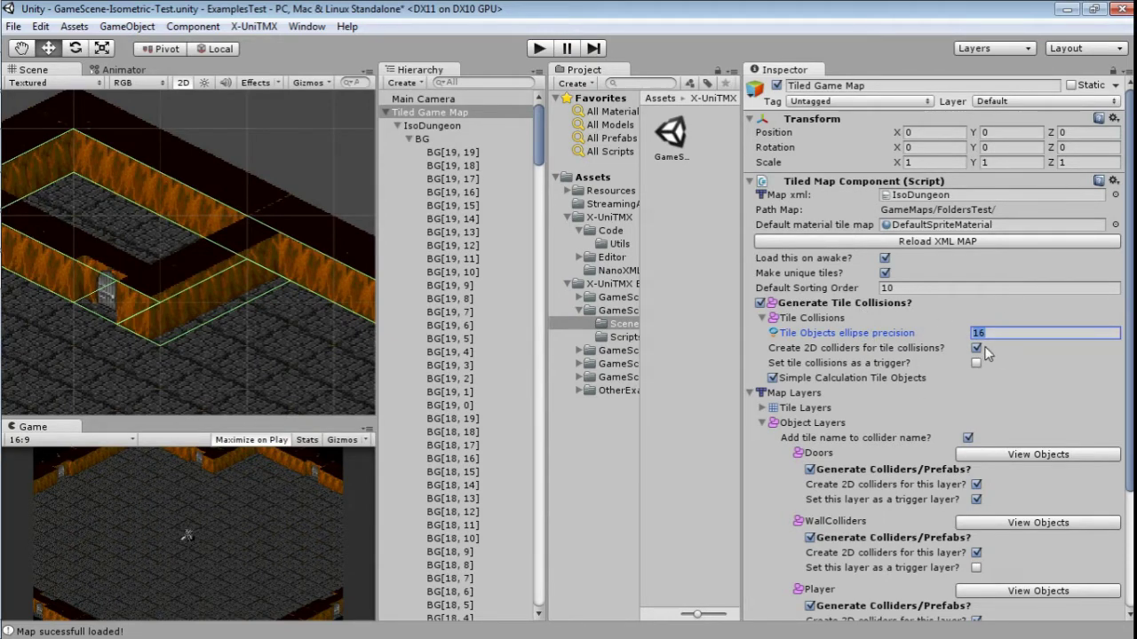
scroll(915, 442, "down", 3)
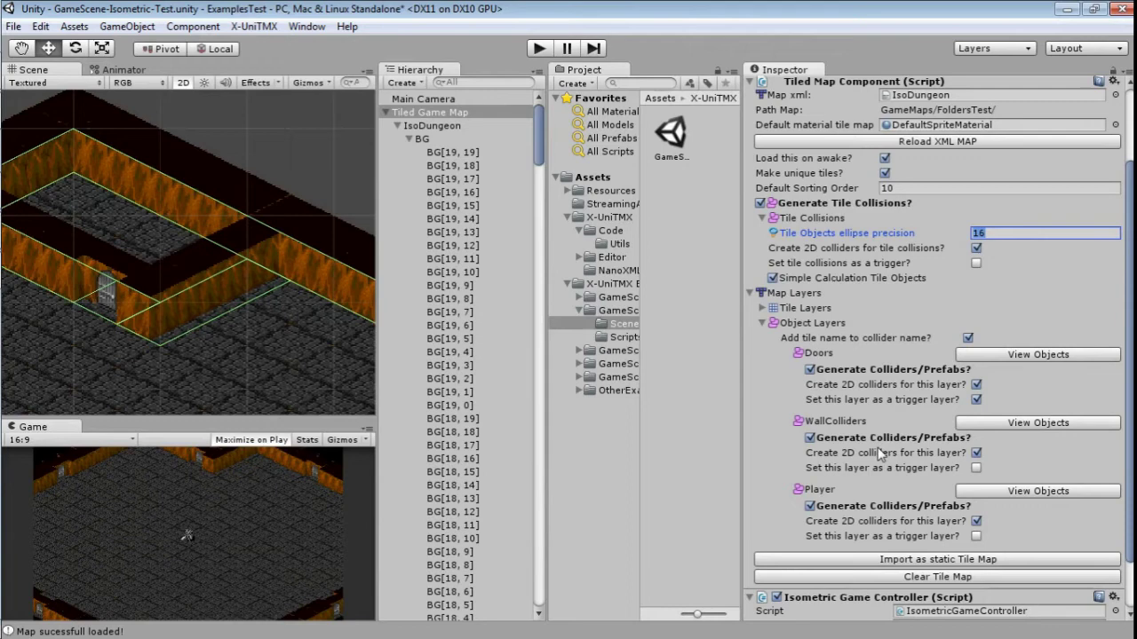
scroll(939, 425, "up", 3)
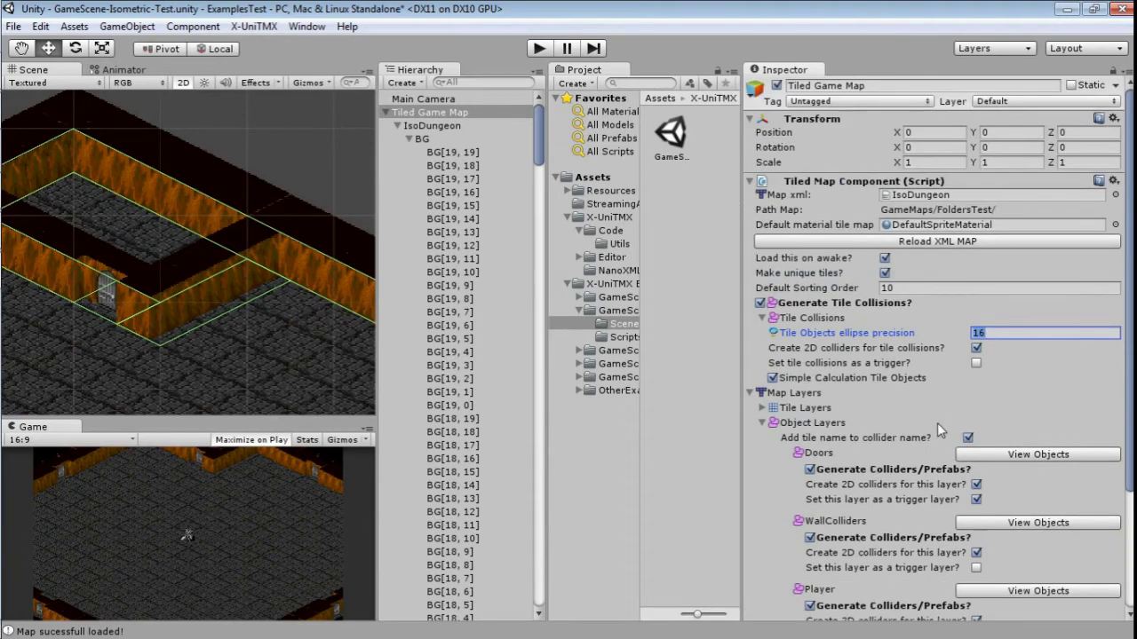
scroll(937, 423, "down", 3)
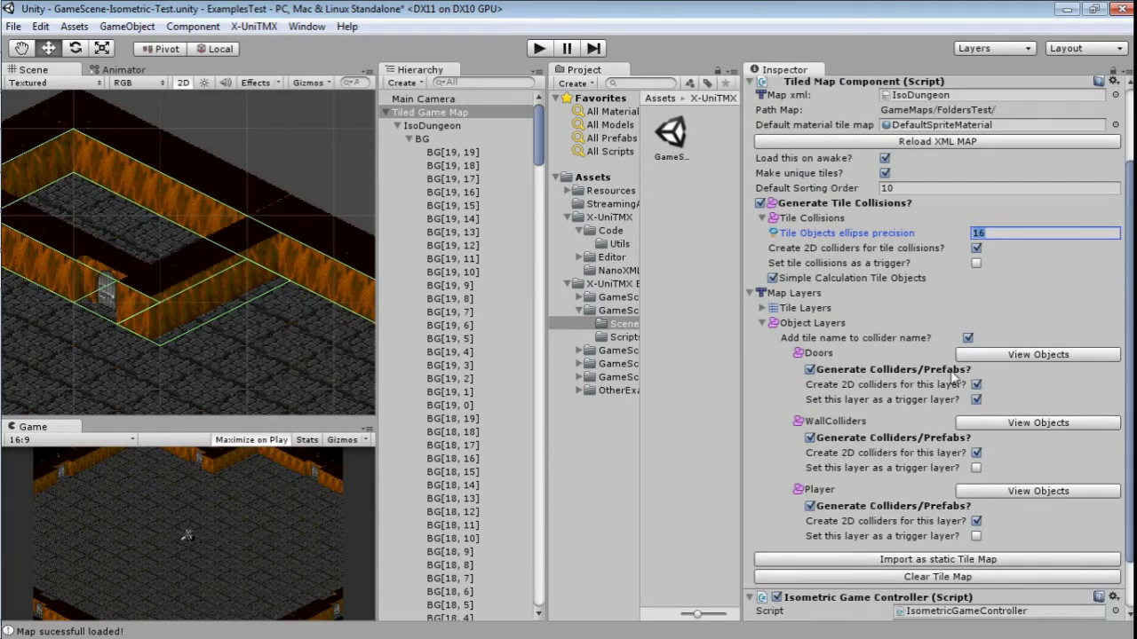
scroll(958, 382, "down", 2)
left_click(974, 349)
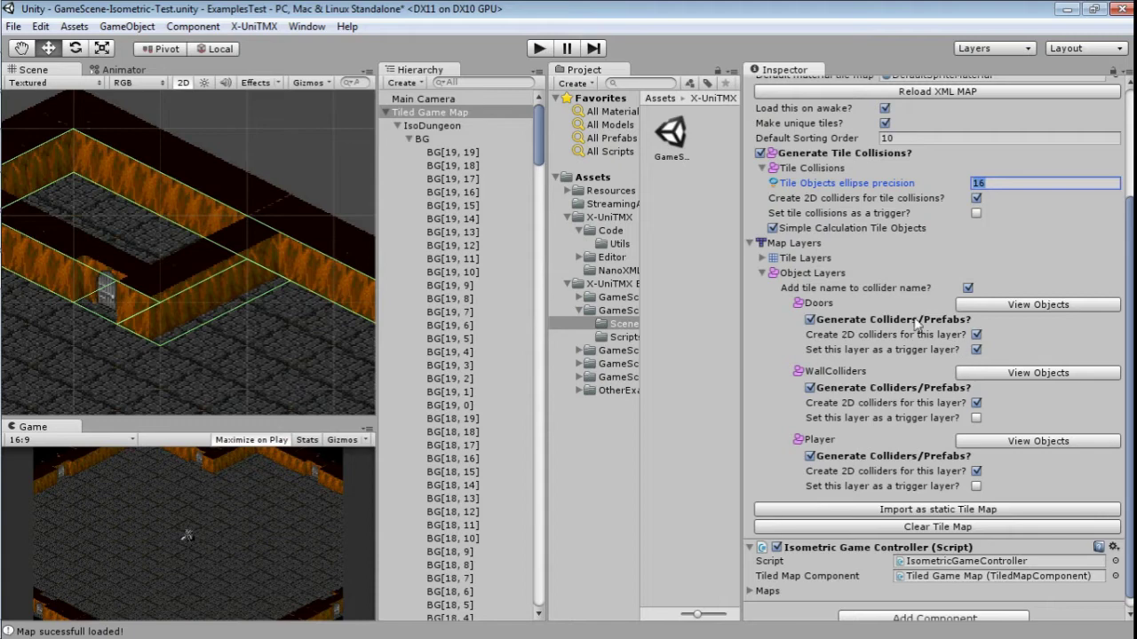
scroll(879, 330, "up", 4)
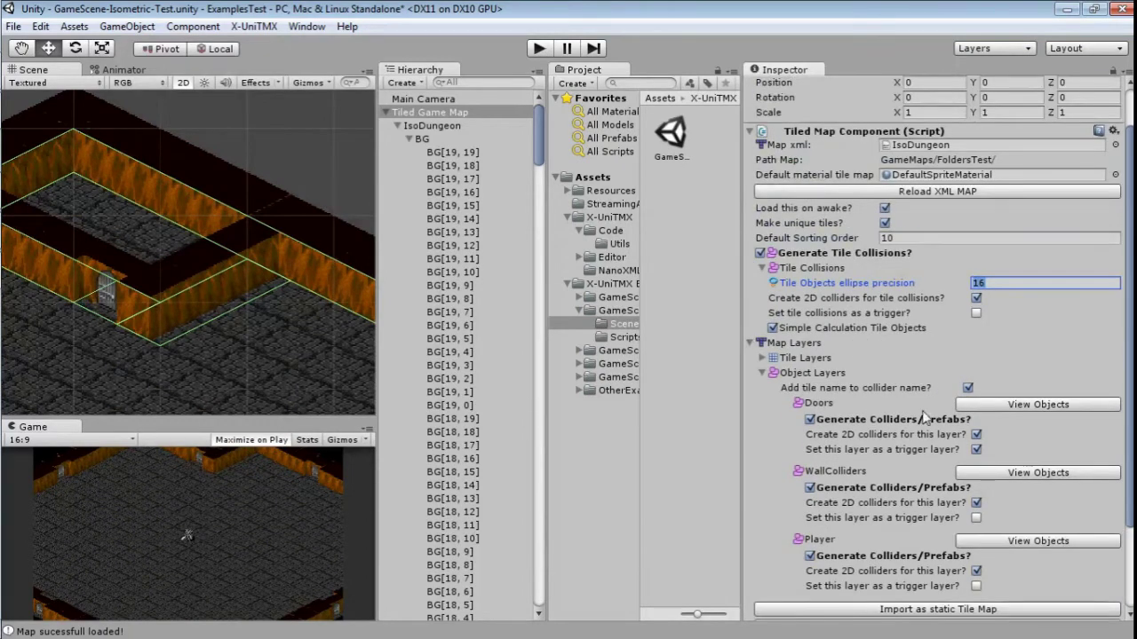
scroll(1015, 348, "up", 2)
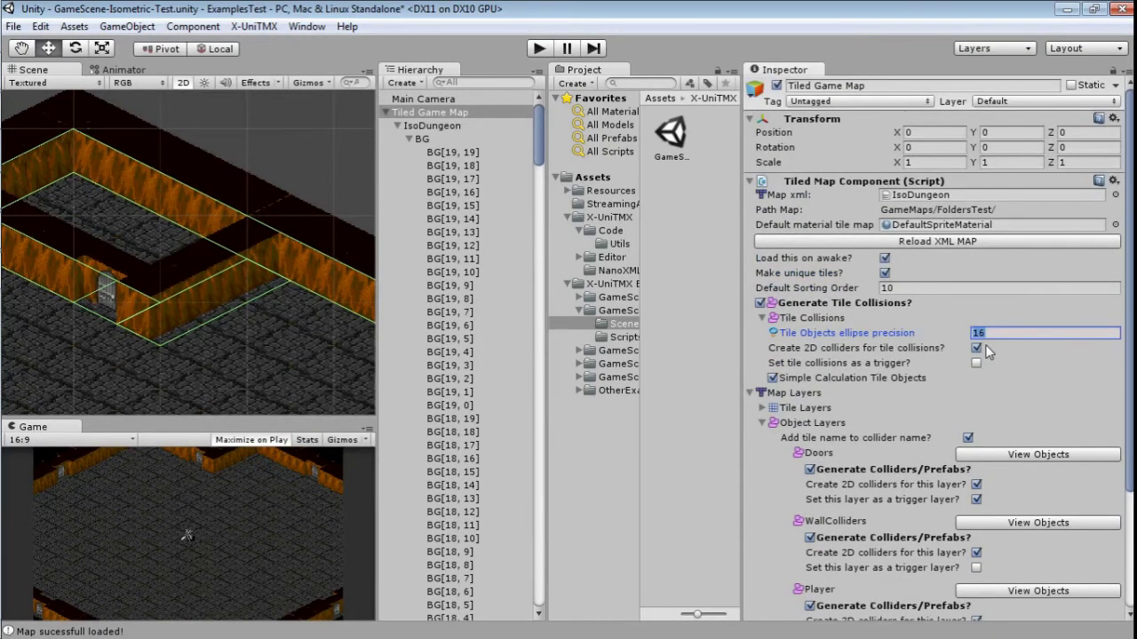
Step: Switch Create 2D colliders for tile collisions off to view its 3D configuration options, and switch it back on
left_click(861, 349)
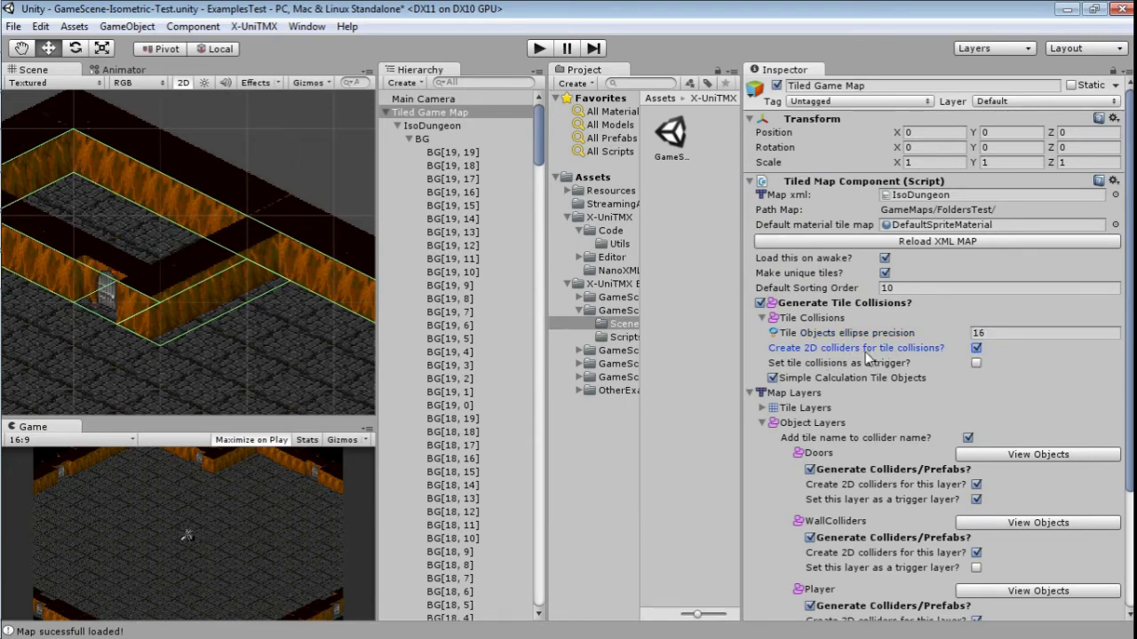
left_click(976, 349)
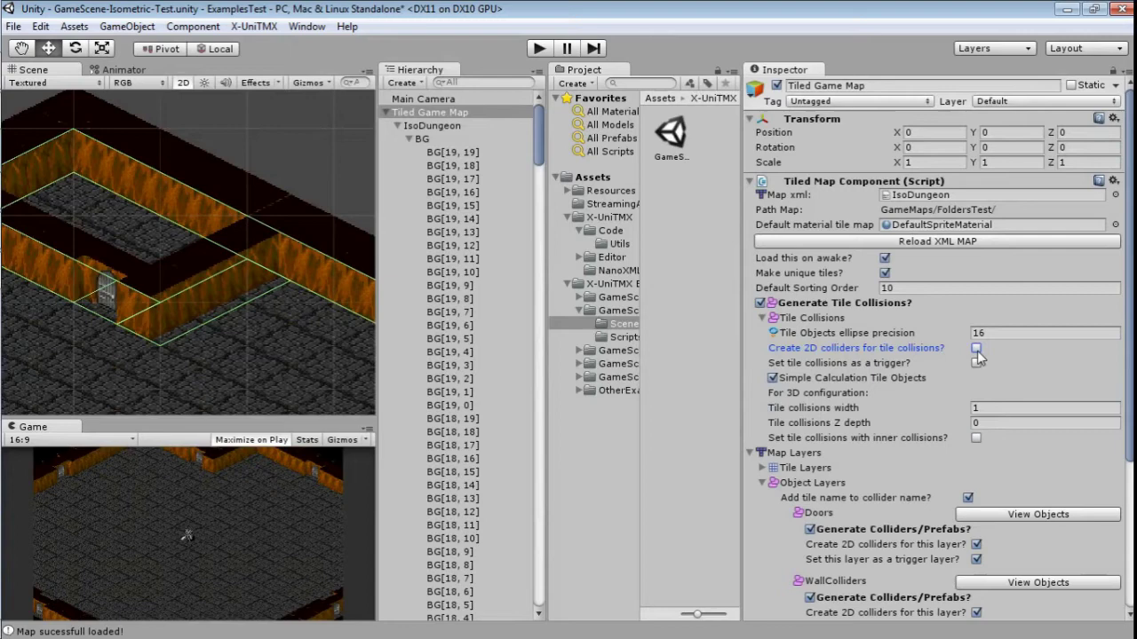
left_click(975, 348)
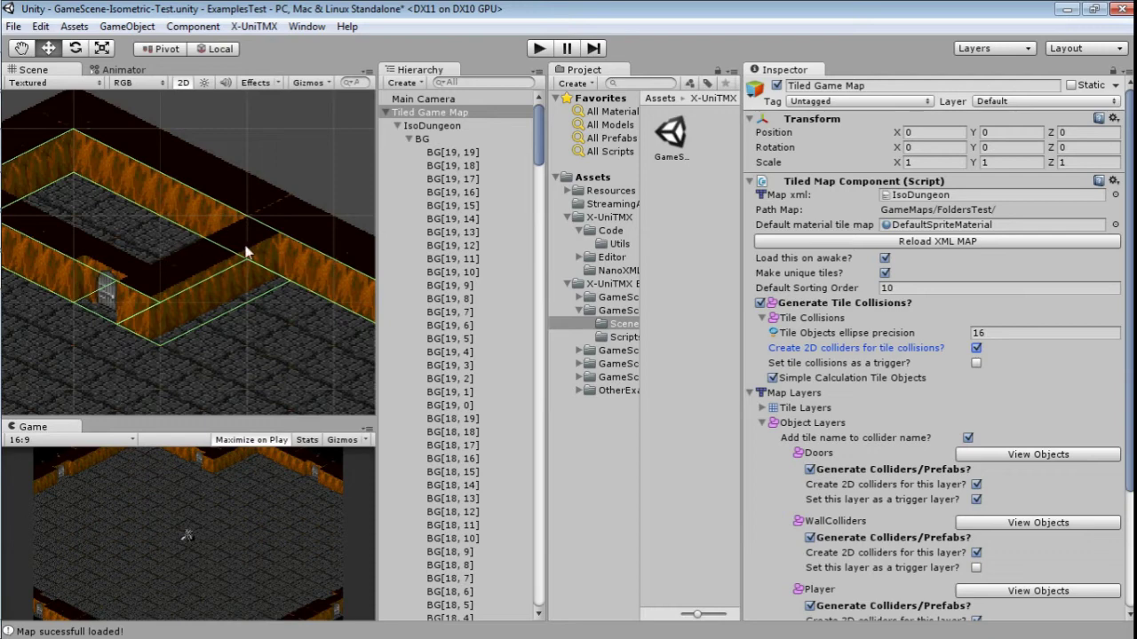
Step: View the scene in 3D, turn off 2D colliders for tile collisions, and reimport IsoDungeon as a static tile map
left_click(183, 82)
left_click_drag(266, 266, 249, 221, "alt")
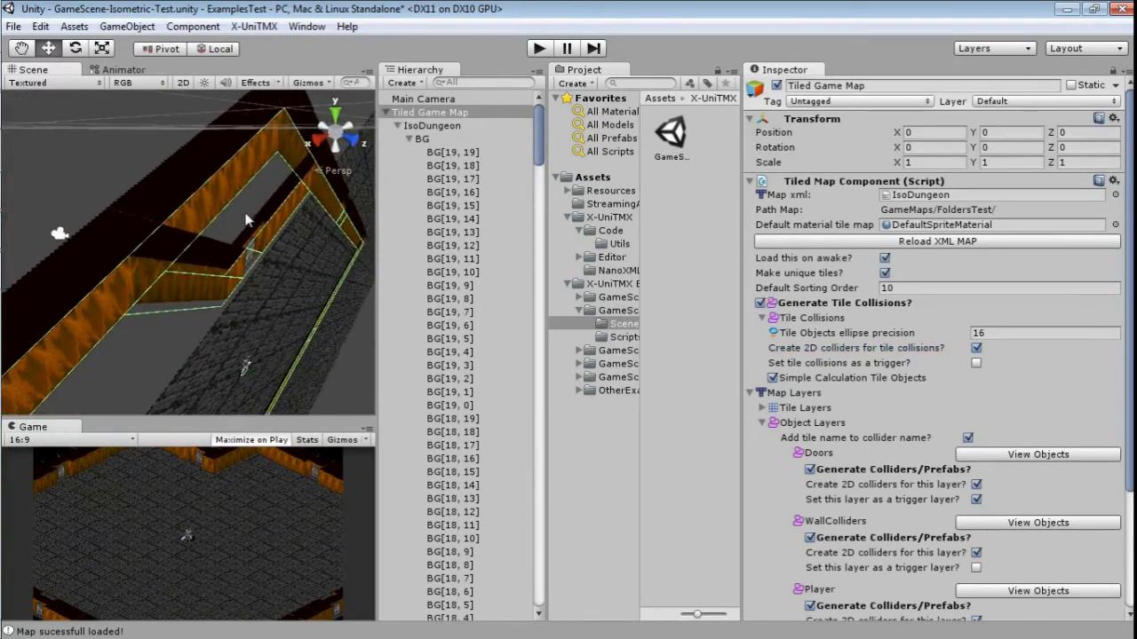
left_click(975, 348)
scroll(902, 413, "down", 5)
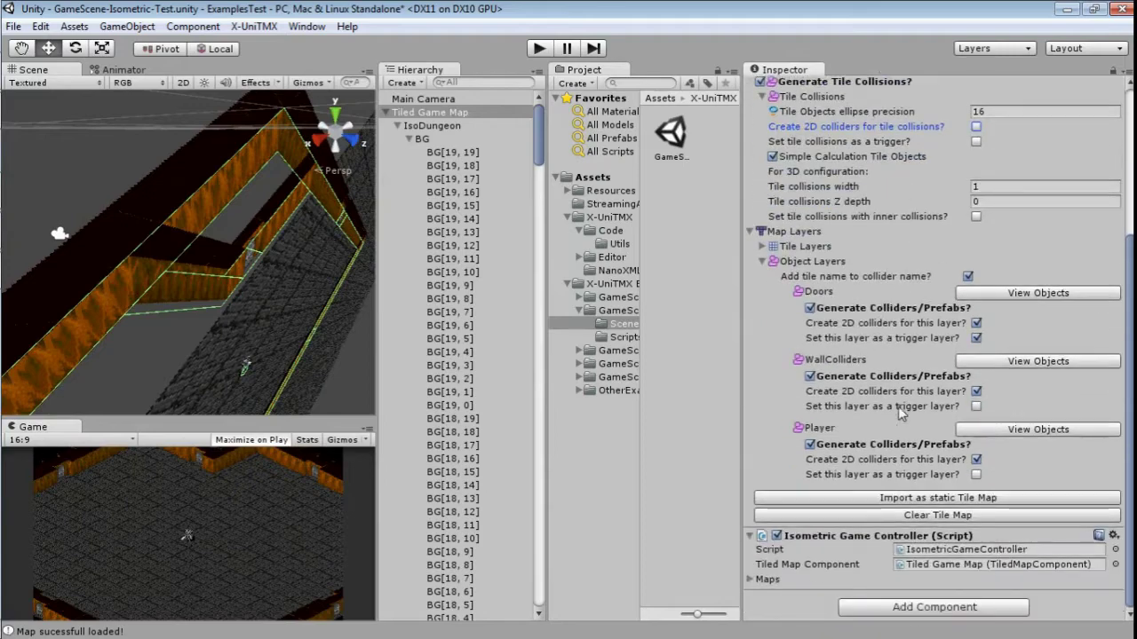
left_click(901, 499)
middle_click_drag(213, 275, 283, 229)
scroll(197, 126, "down", 4)
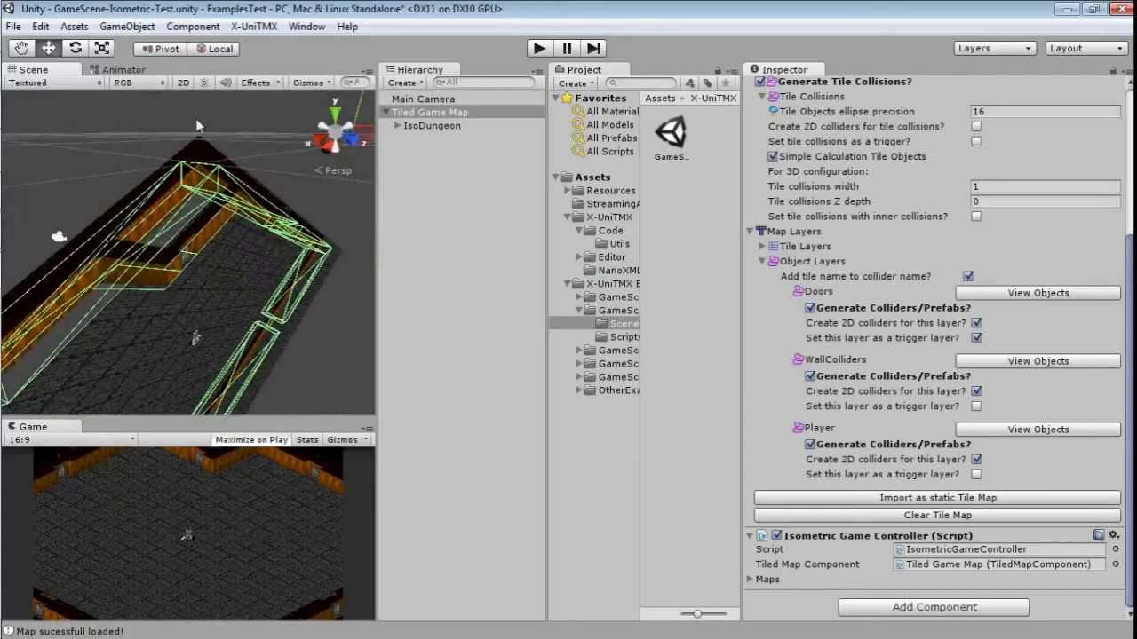
Step: Inspect the map's generated 3D tile colliders in the 2D view and from several perspective angles
left_click(183, 83)
middle_click_drag(178, 281, 173, 301)
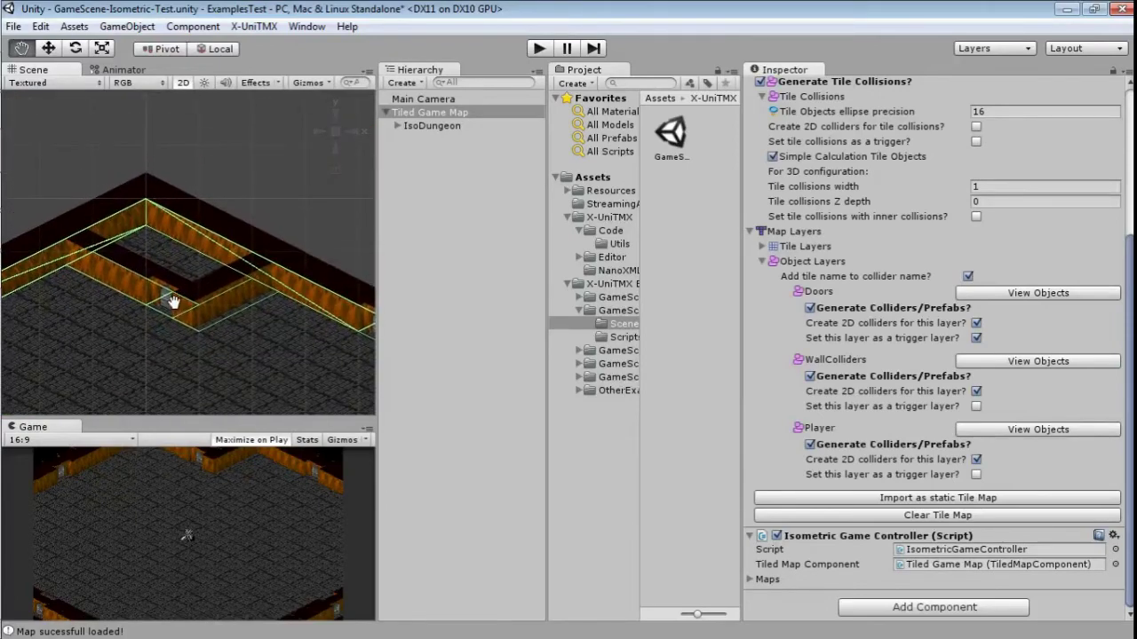
left_click(182, 83)
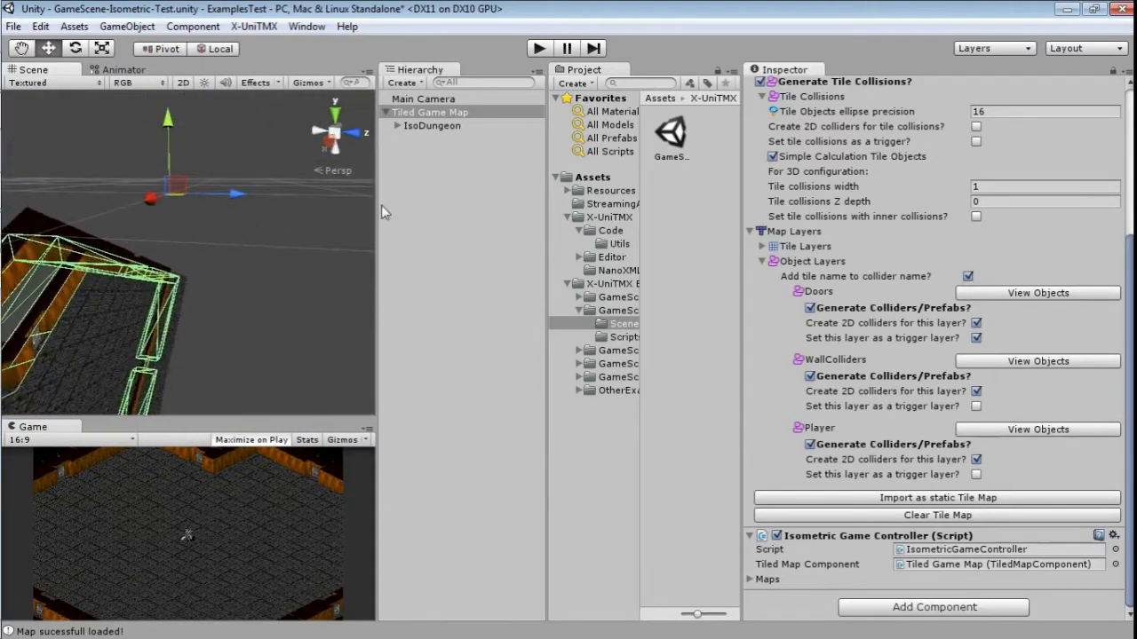
left_click_drag(364, 218, 373, 298, "alt")
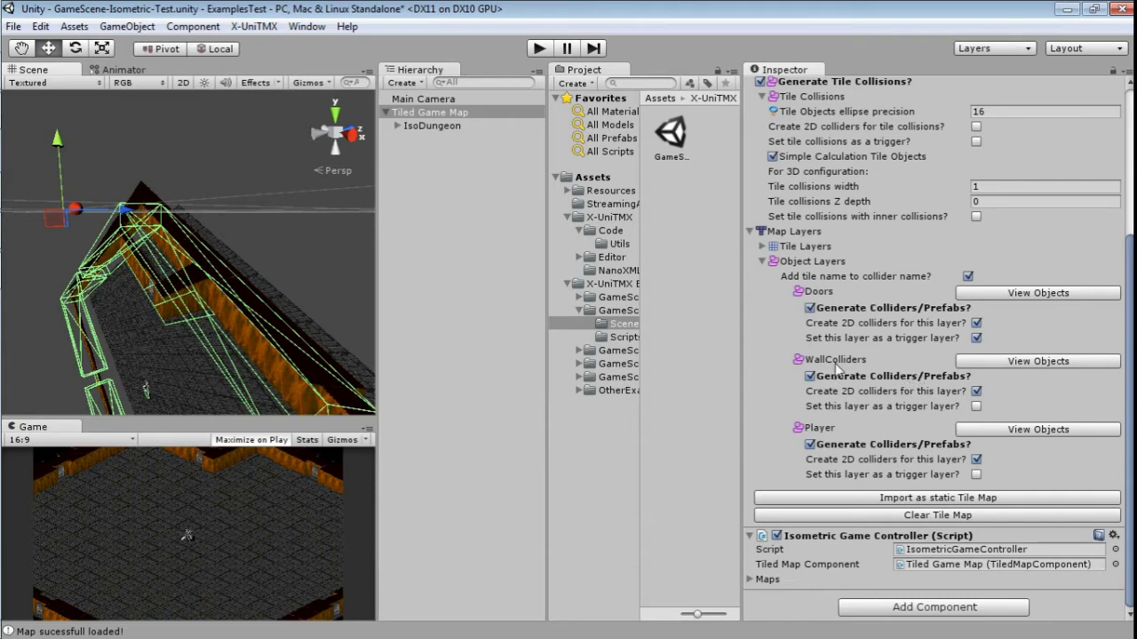
left_click_drag(221, 285, 285, 255, "alt")
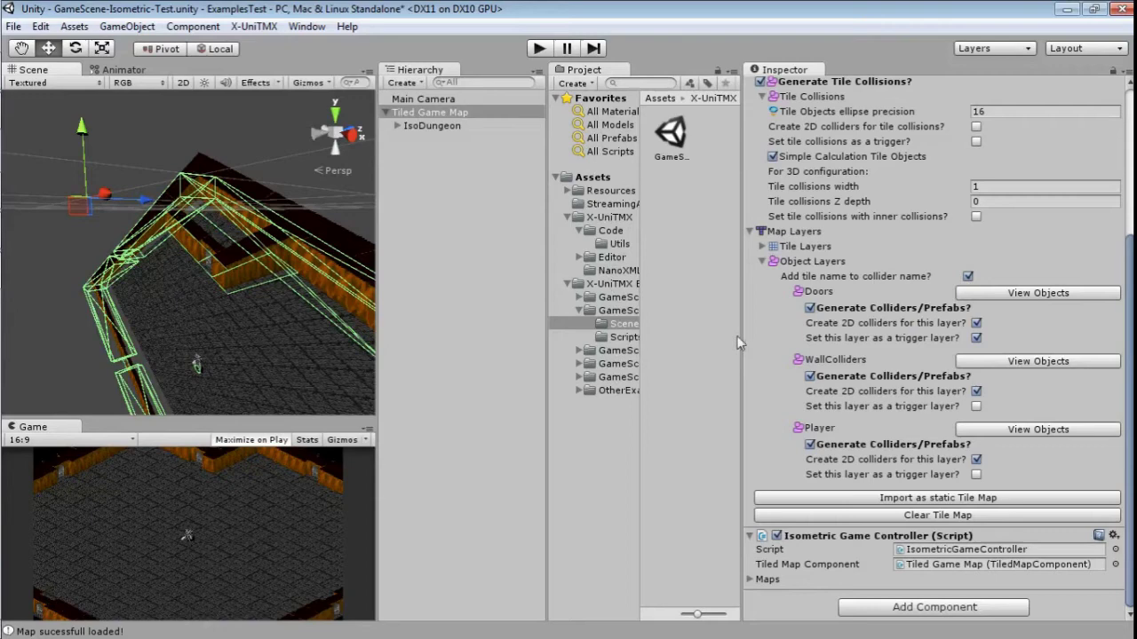
Step: Turn off 2D colliders for the WallColliders layer and import the map again as a static tile map
left_click(976, 392)
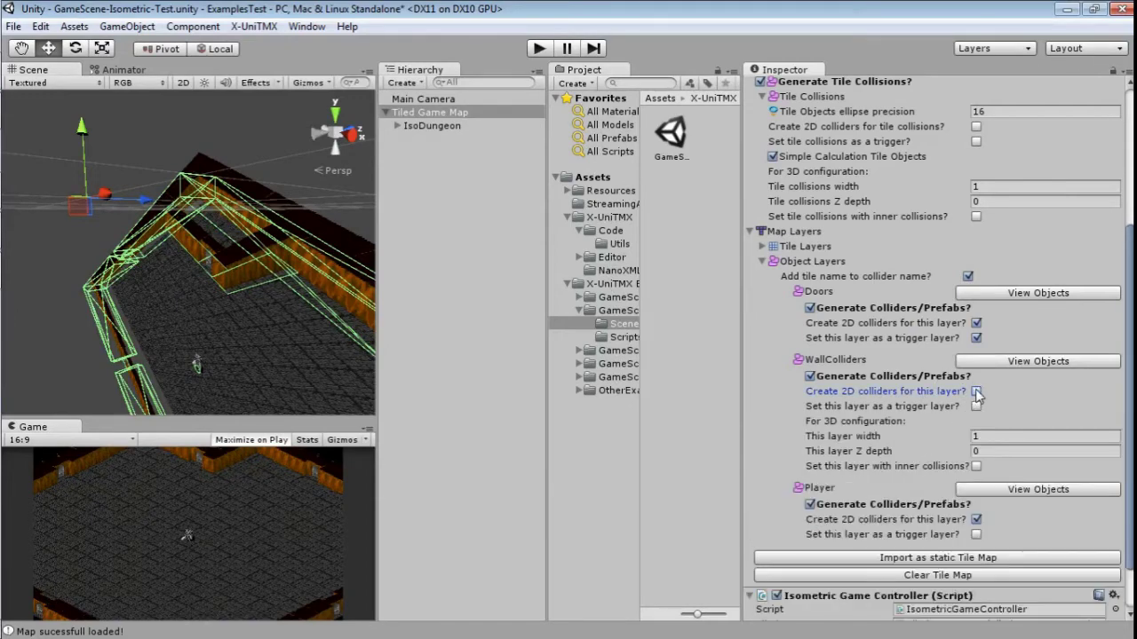
left_click(930, 559)
left_click_drag(275, 259, 169, 293, "alt")
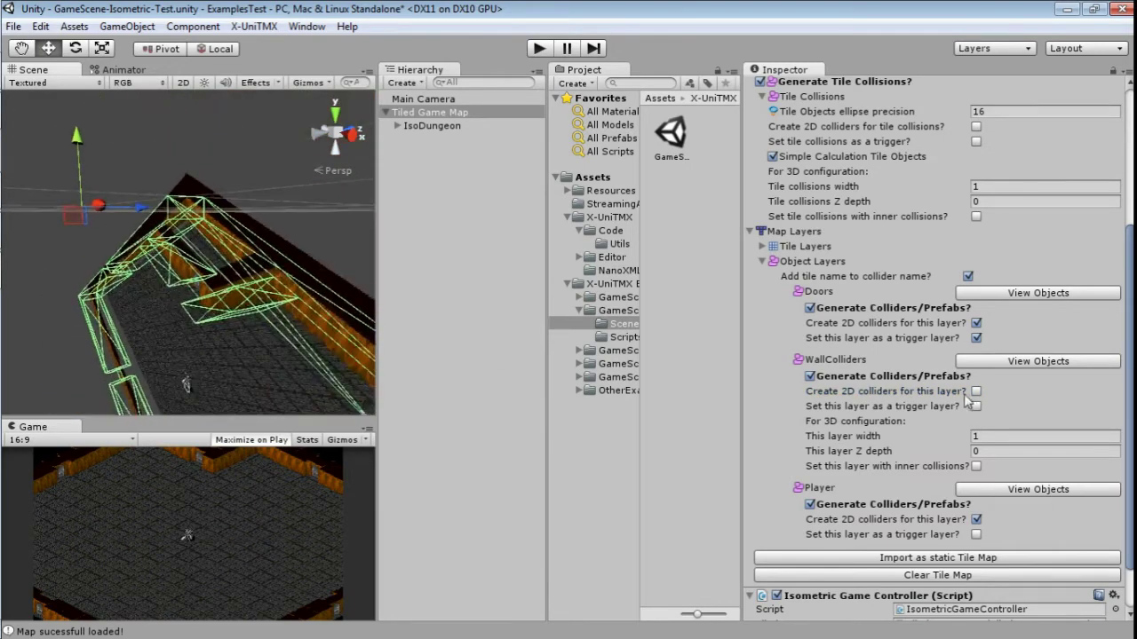
Step: Set the Tile collisions width to 5 and reimport the static tile map to inspect its colliders
scroll(955, 400, "up", 5)
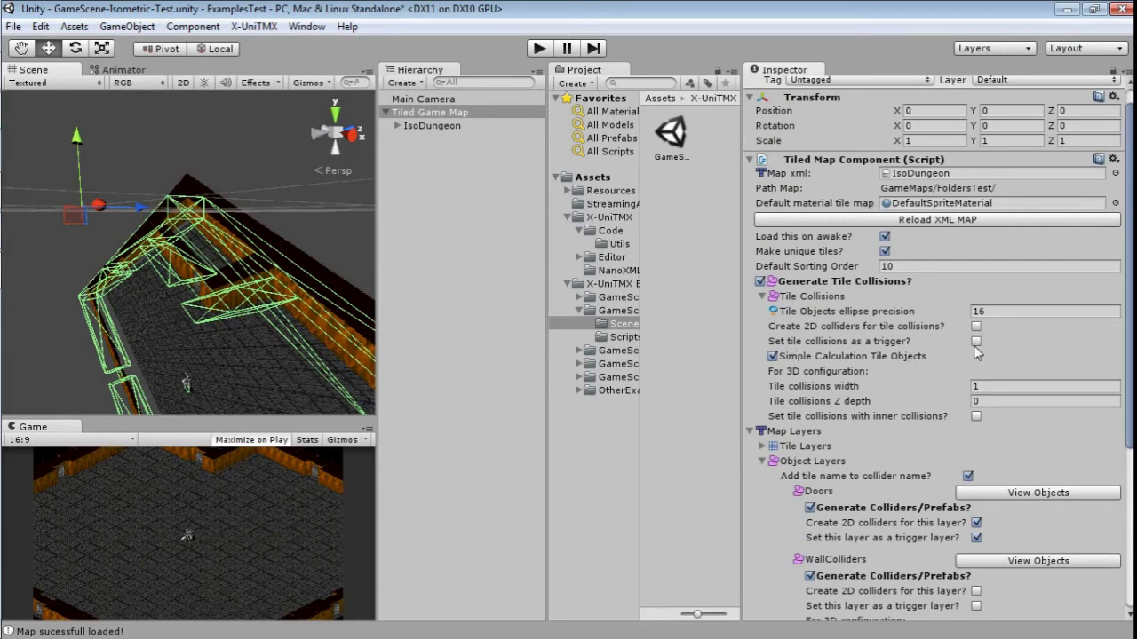
left_click(885, 348)
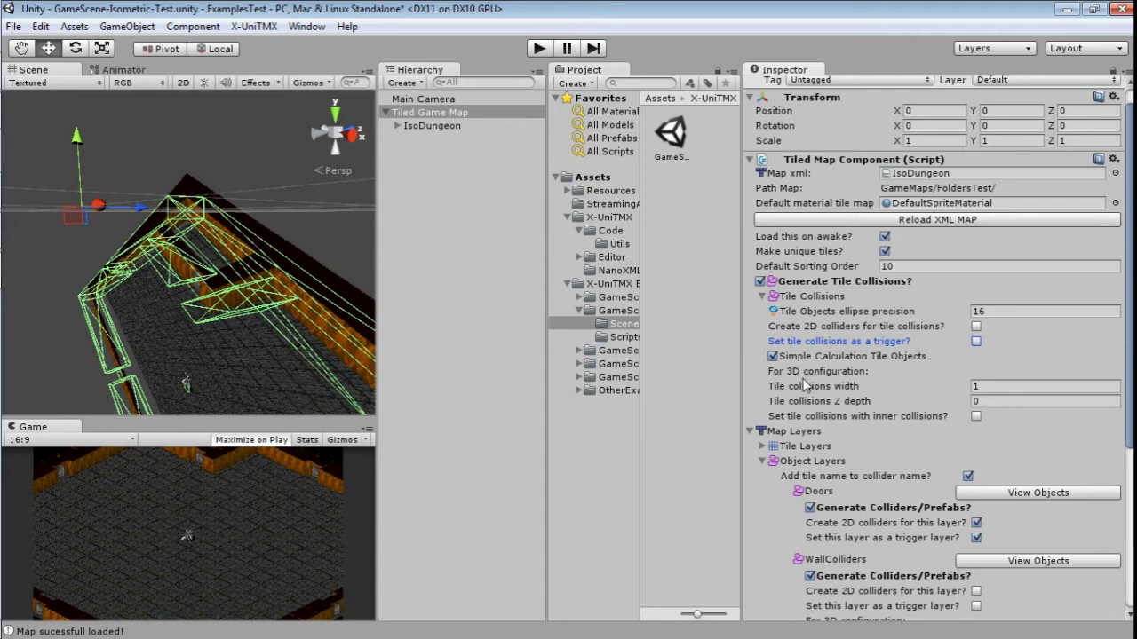
scroll(804, 380, "down", 3)
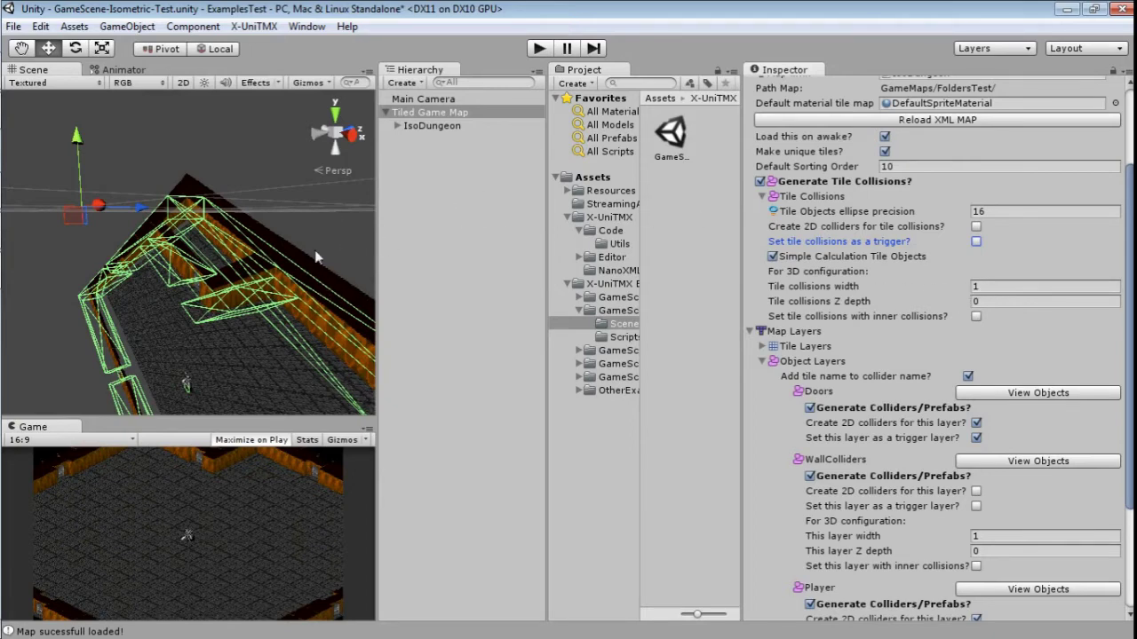
middle_click_drag(282, 263, 204, 295)
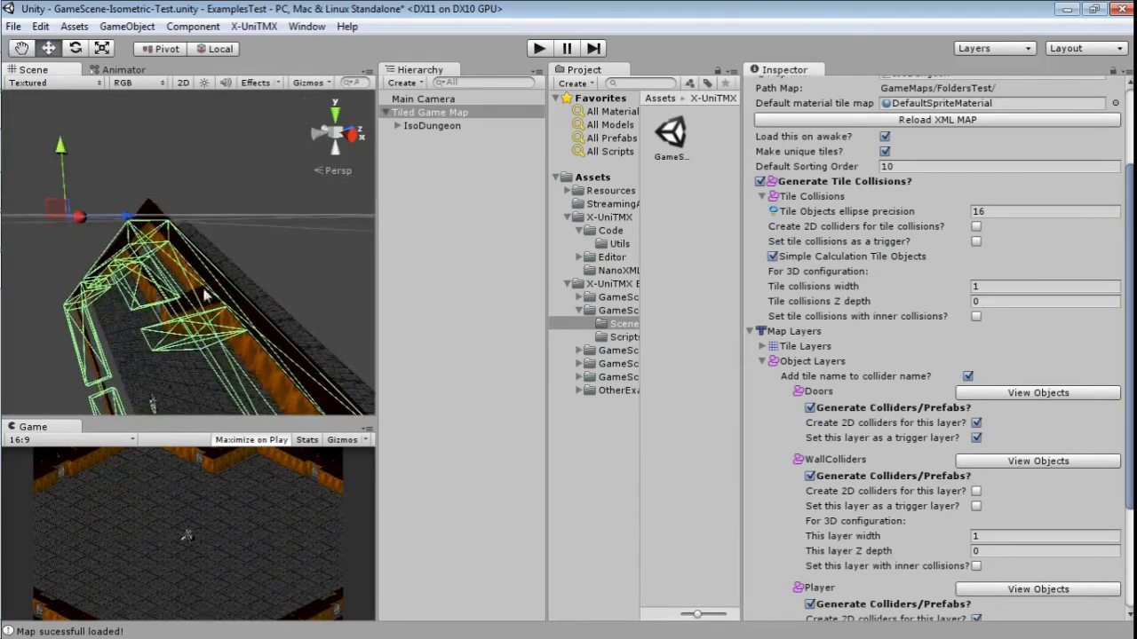
left_click(992, 285)
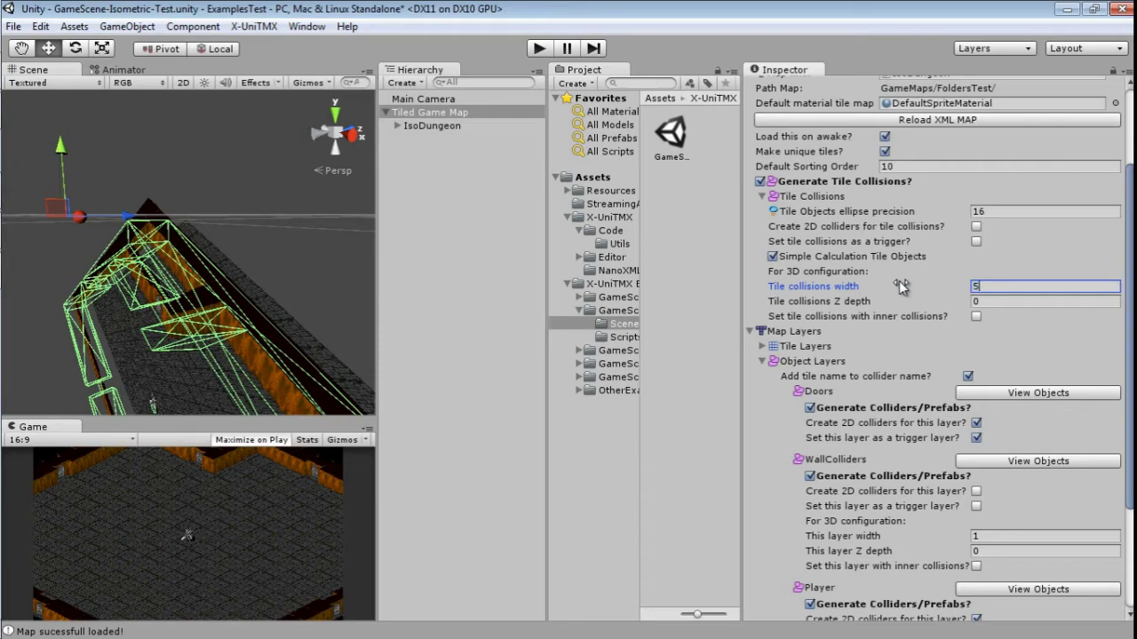
type("5")
scroll(883, 475, "down", 3)
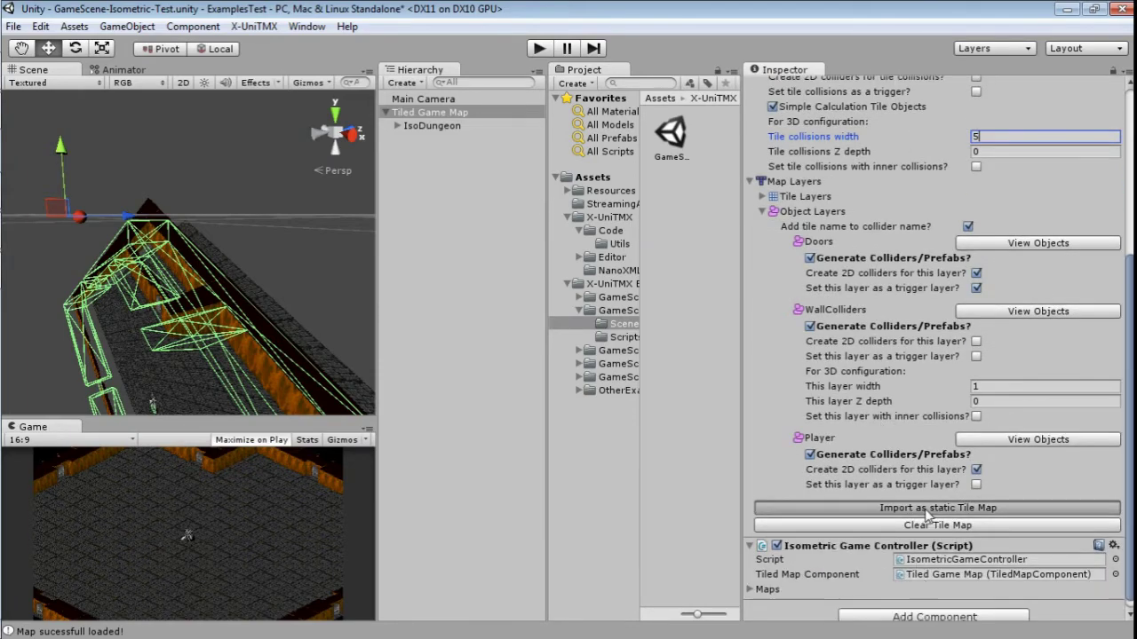
left_click(926, 515)
middle_click_drag(283, 333, 251, 317)
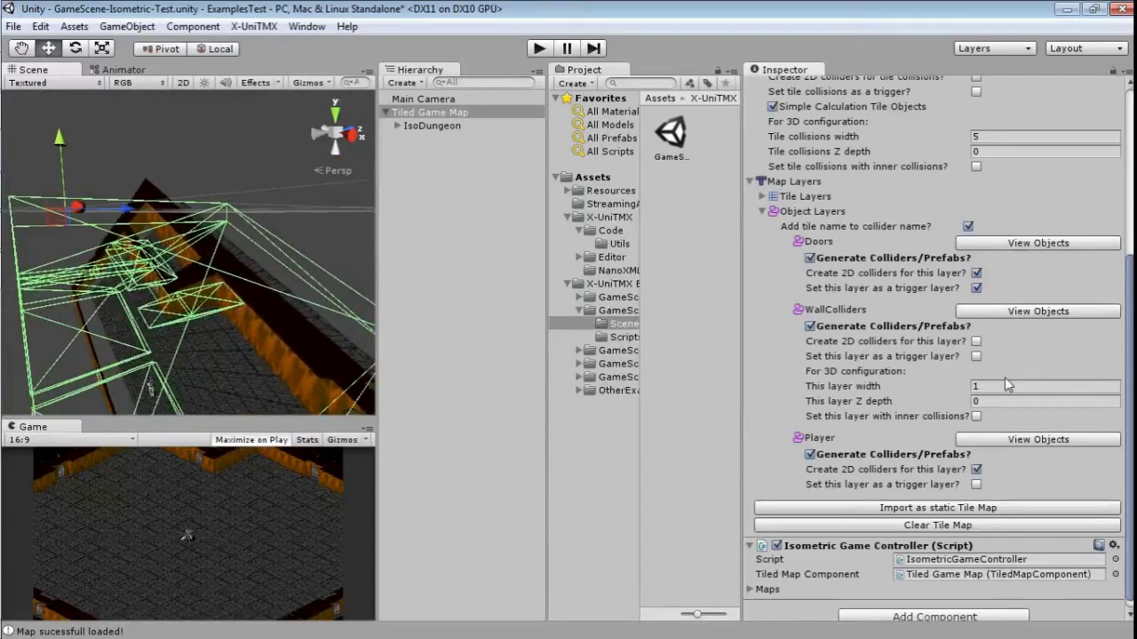
Step: Restore the Tile collisions width to 1, set the Tile collisions Z depth to 5, and reimport the static tile map
scroll(1015, 240, "up", 2)
left_click(1016, 237)
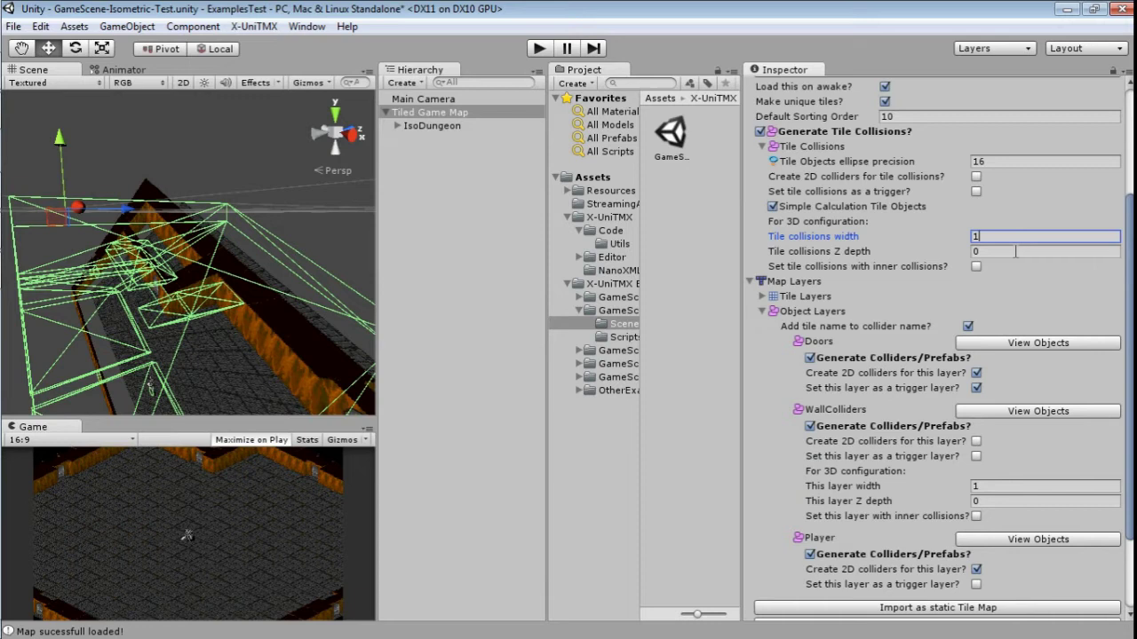
left_click(1015, 252)
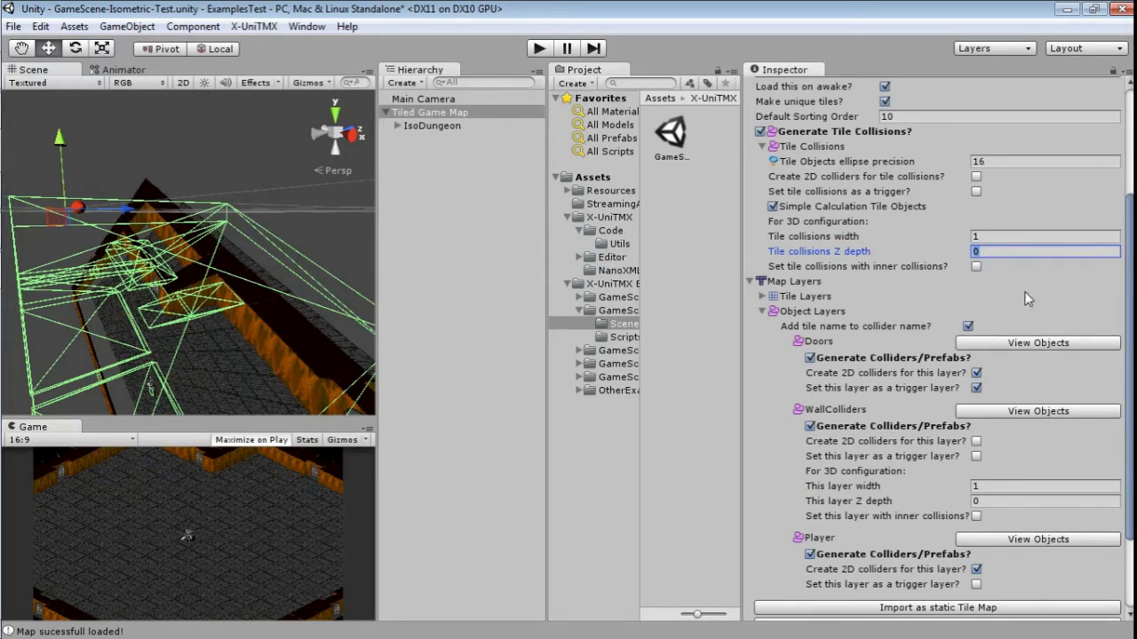
type("5")
scroll(1052, 313, "down", 2)
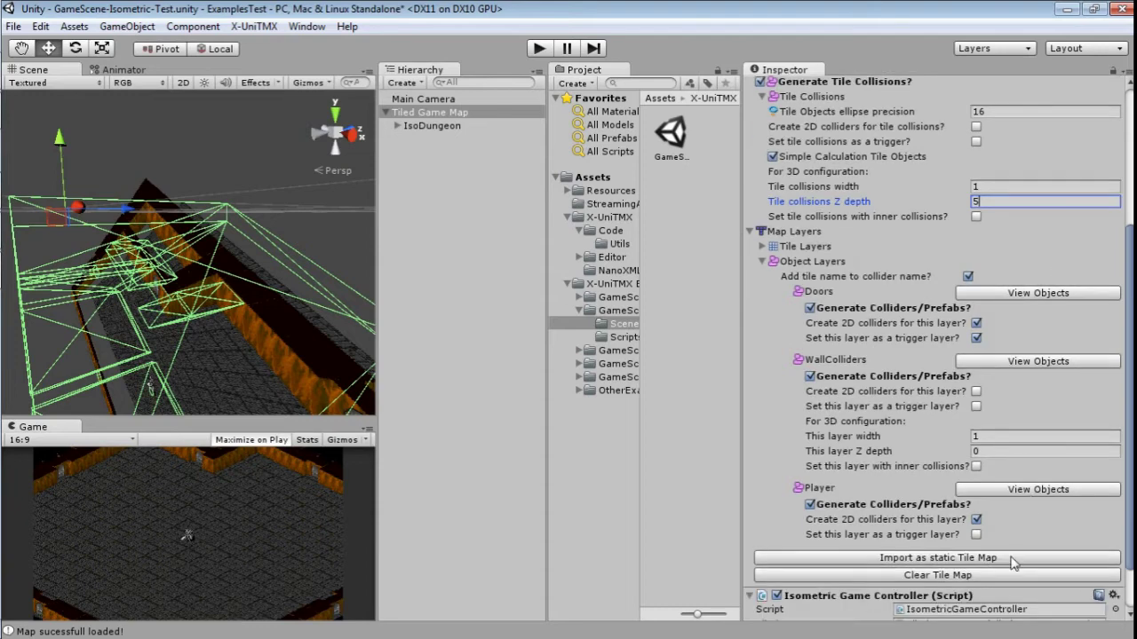
left_click(1012, 559)
scroll(310, 283, "up", 5)
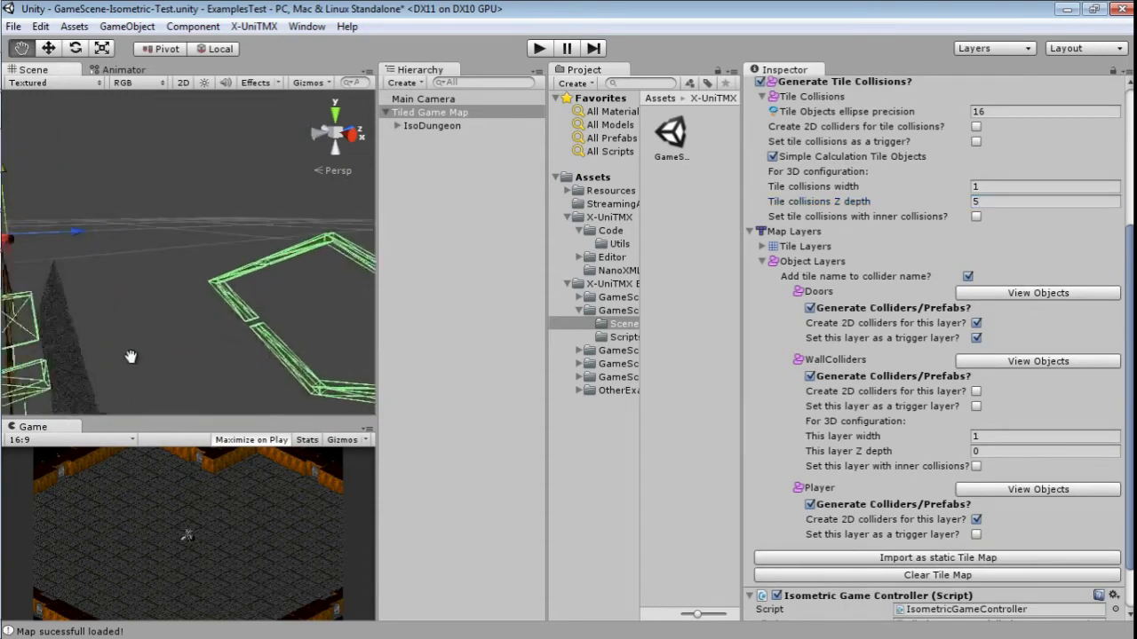
middle_click_drag(158, 333, 276, 284)
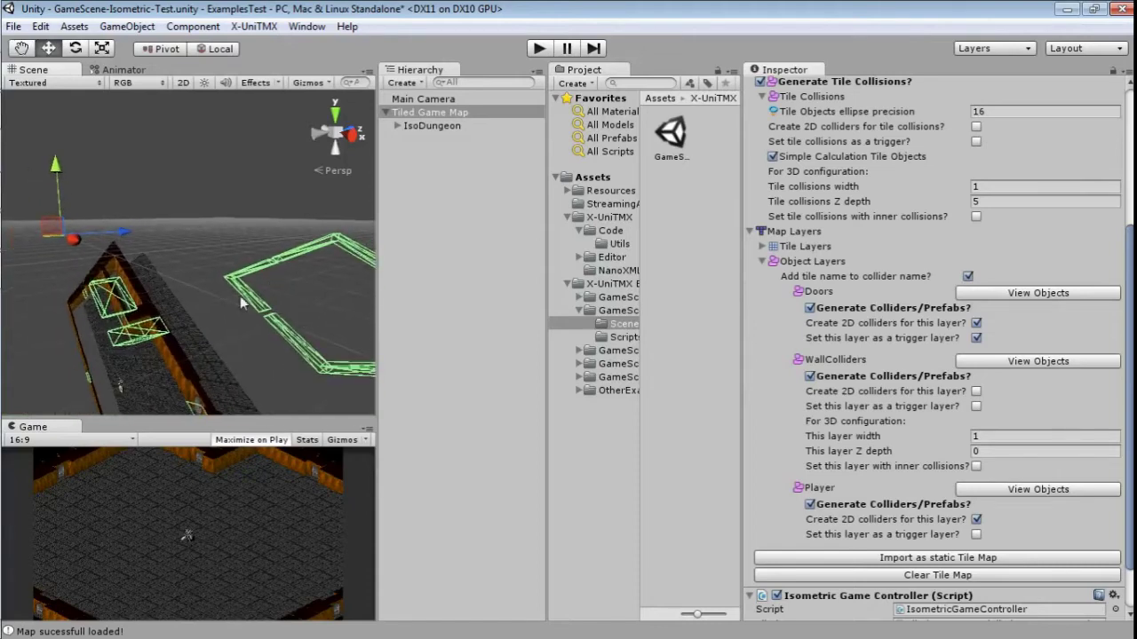
Step: Set the Tile collisions Z depth back to 0 and import the static tile map again
left_click(991, 202)
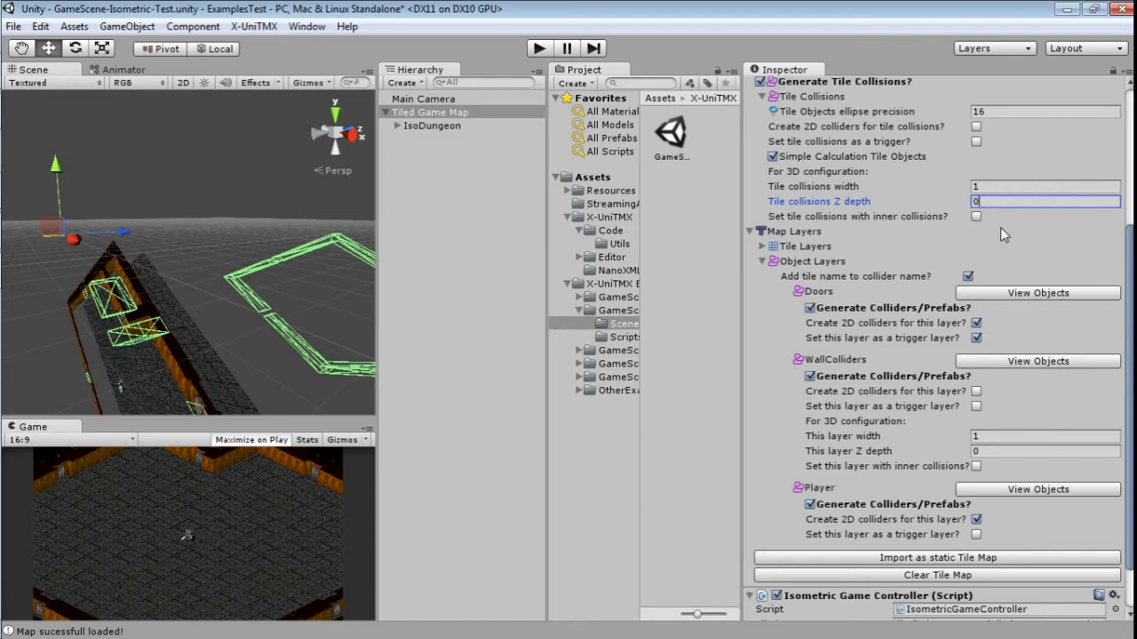
left_click(1023, 558)
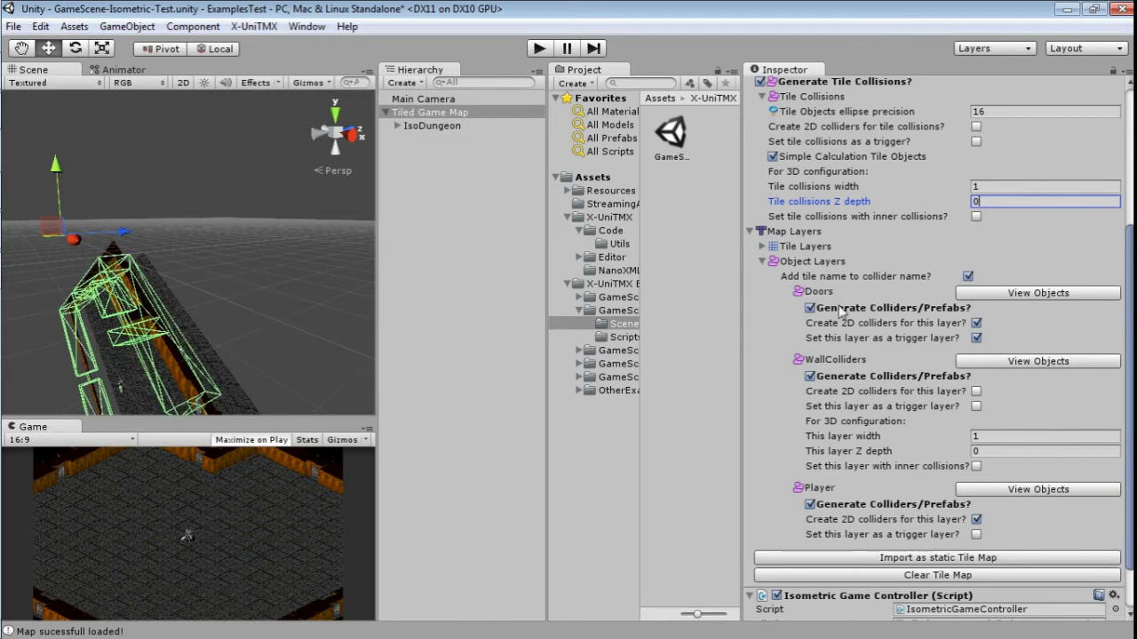
middle_click_drag(236, 313, 271, 246)
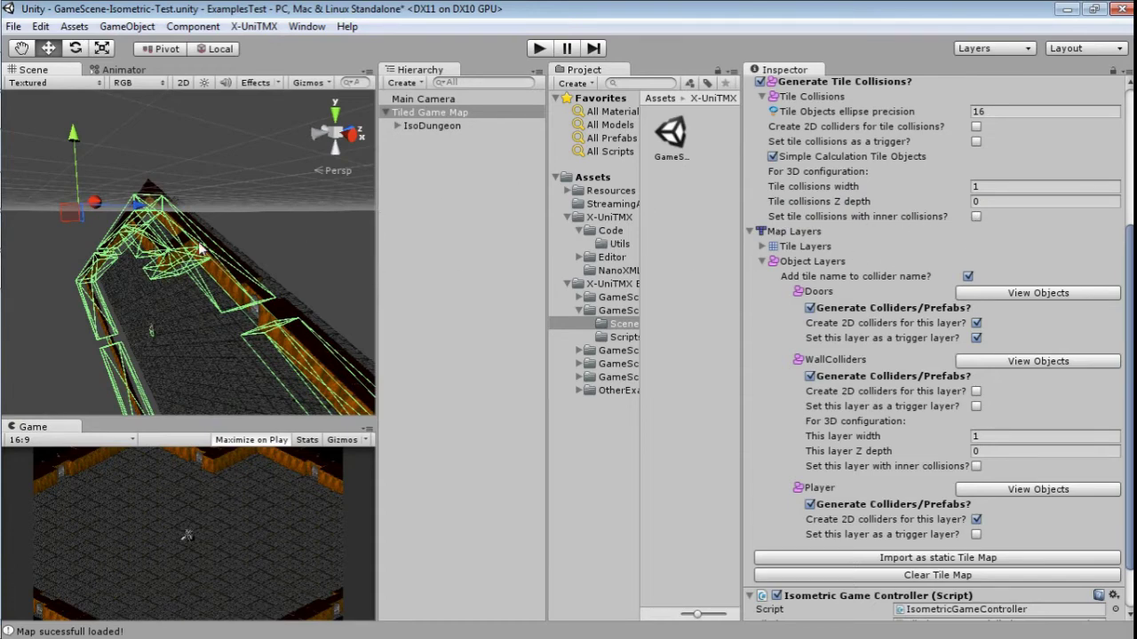
Step: Switch the Scene view to 2D, move the player knight beside the inner room's wall, and select IsoDungeon
middle_click_drag(202, 249, 224, 257)
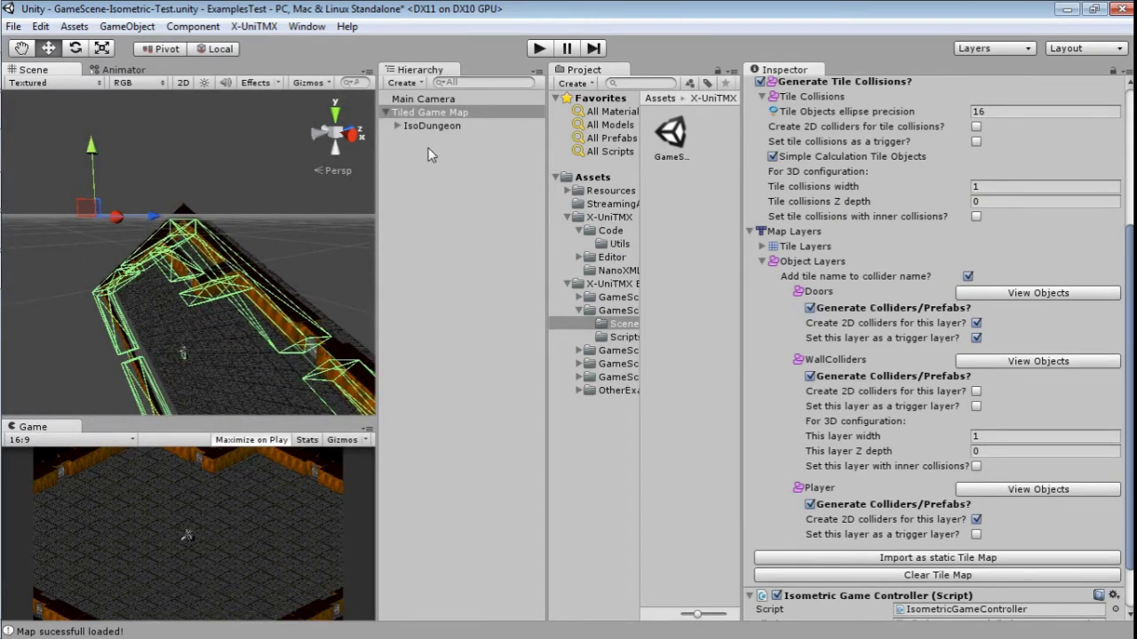
middle_click_drag(306, 236, 298, 219)
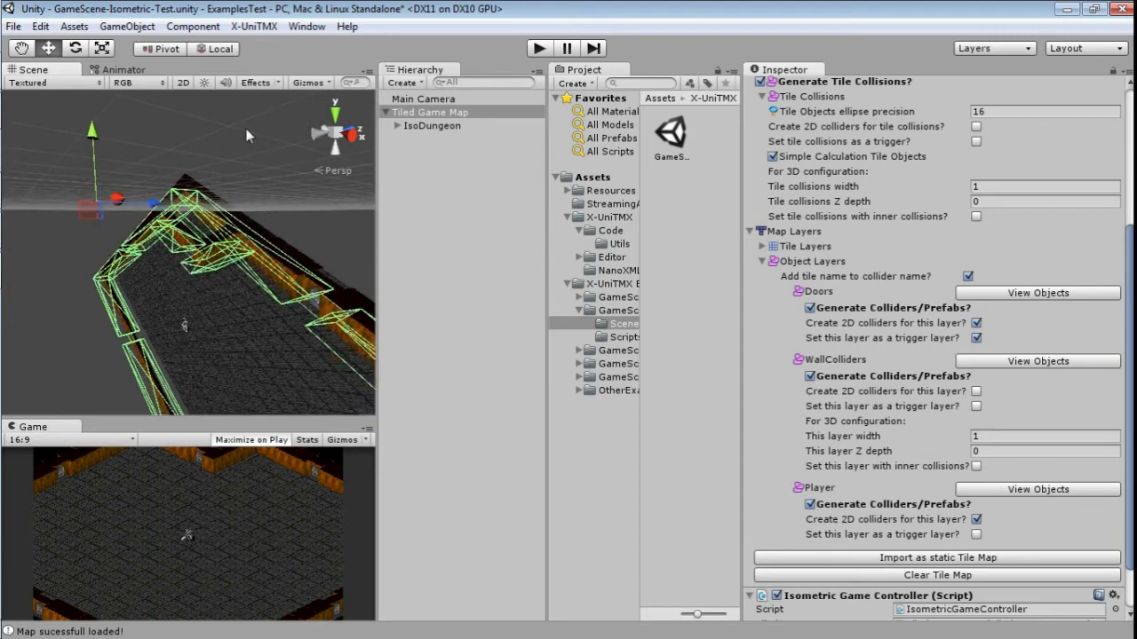
left_click(184, 82)
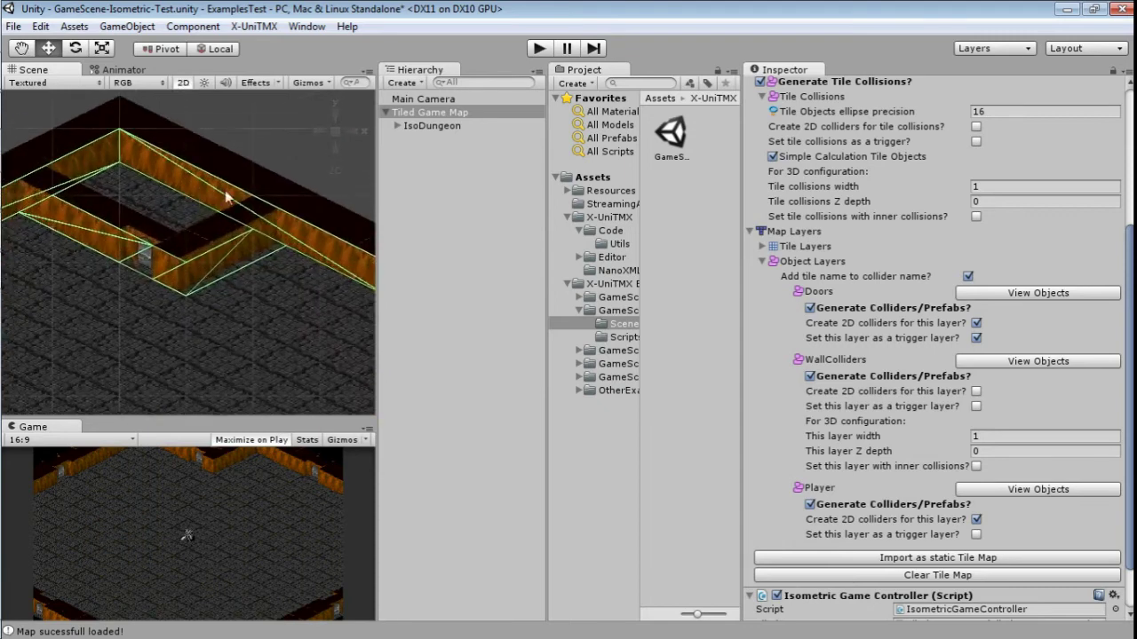
middle_click_drag(224, 190, 172, 194)
left_click_drag(226, 328, 129, 168)
left_click(440, 125)
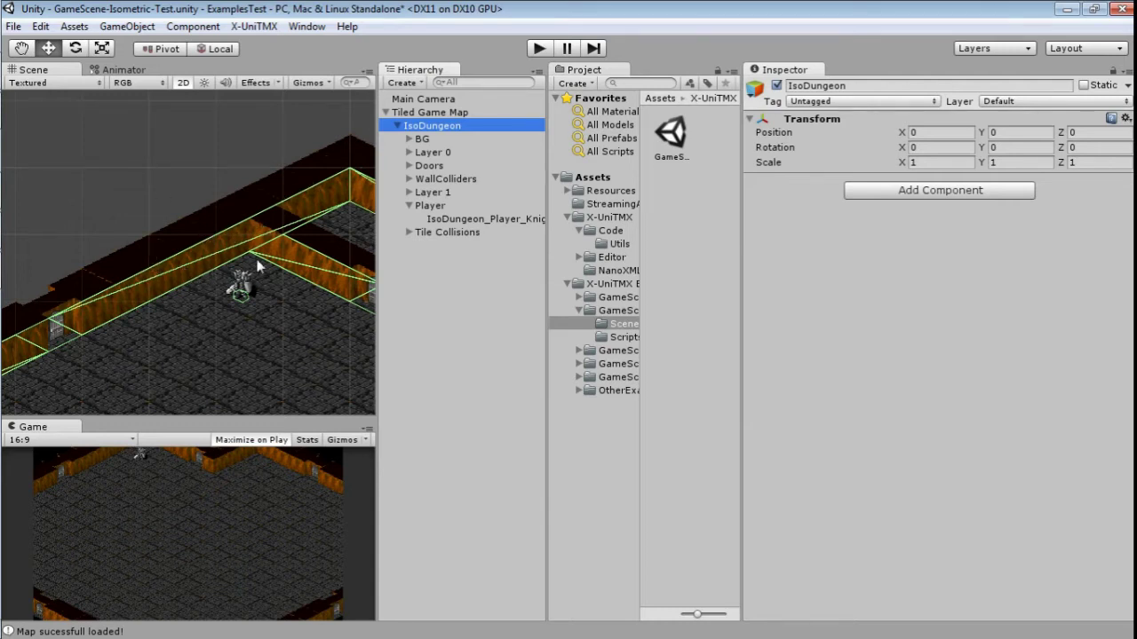
Step: Examine the collider outlines along the walls of the whole isometric dungeon in the 2D Scene view
scroll(238, 286, "down", 5)
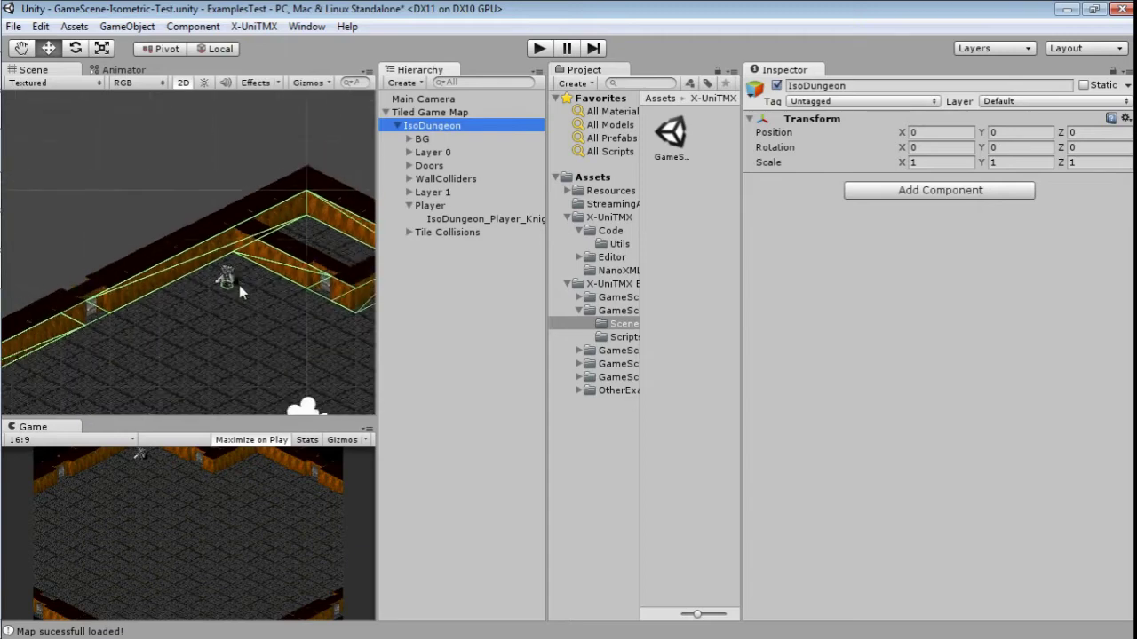
middle_click_drag(239, 286, 204, 260)
scroll(204, 261, "down", 1)
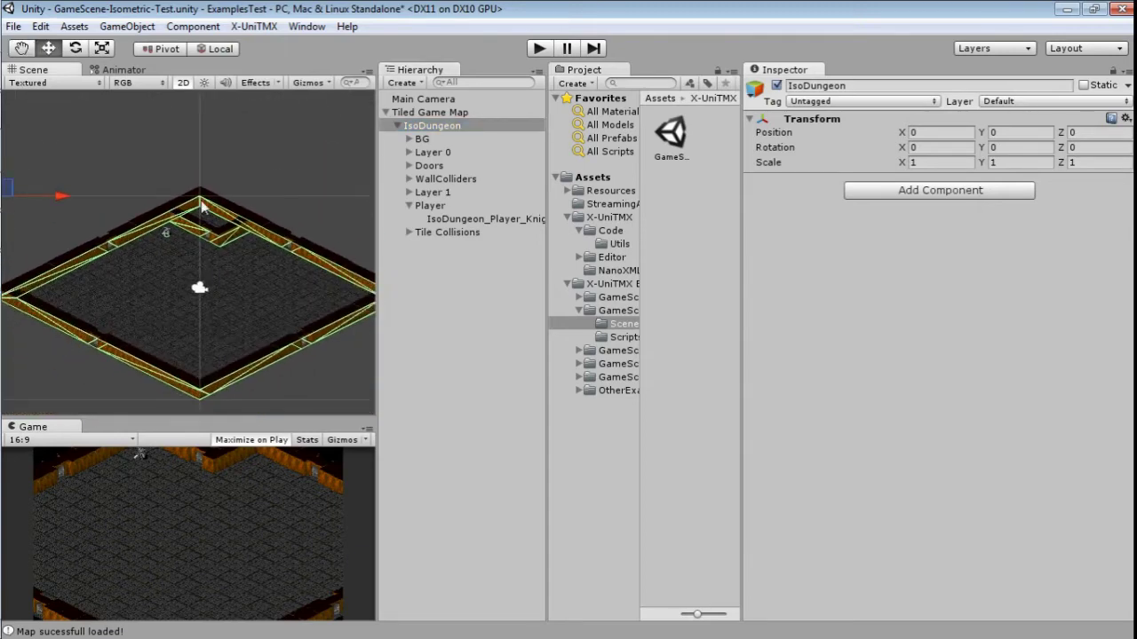
middle_click_drag(69, 351, 96, 338)
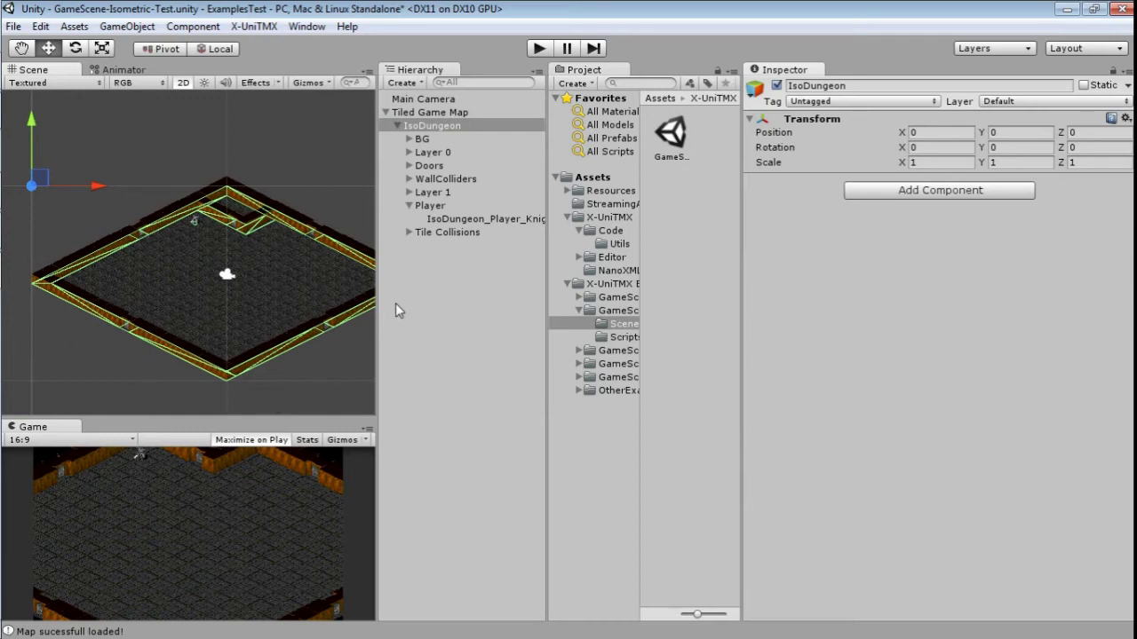
middle_click_drag(320, 311, 293, 293)
middle_click_drag(352, 218, 320, 204)
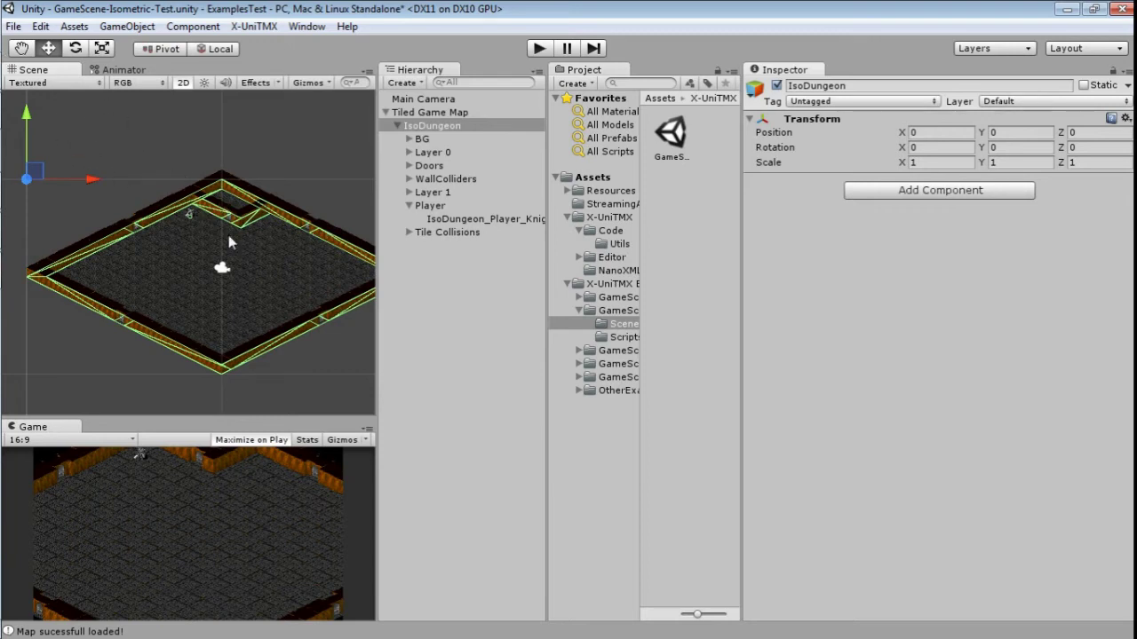
middle_click_drag(198, 176, 199, 156)
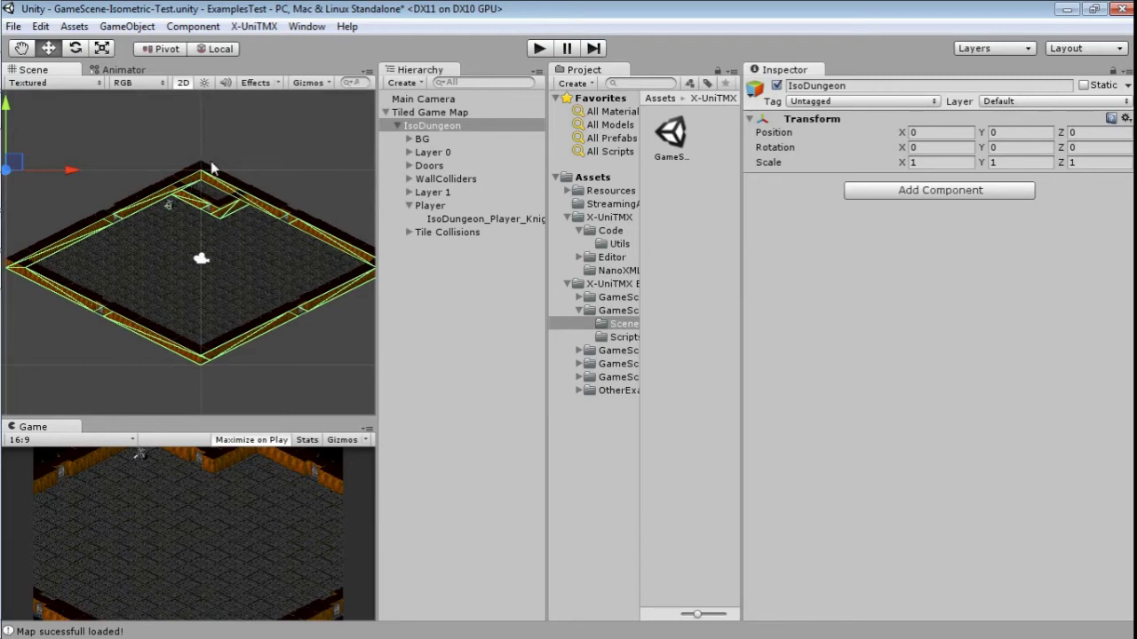
middle_click_drag(161, 174, 186, 173)
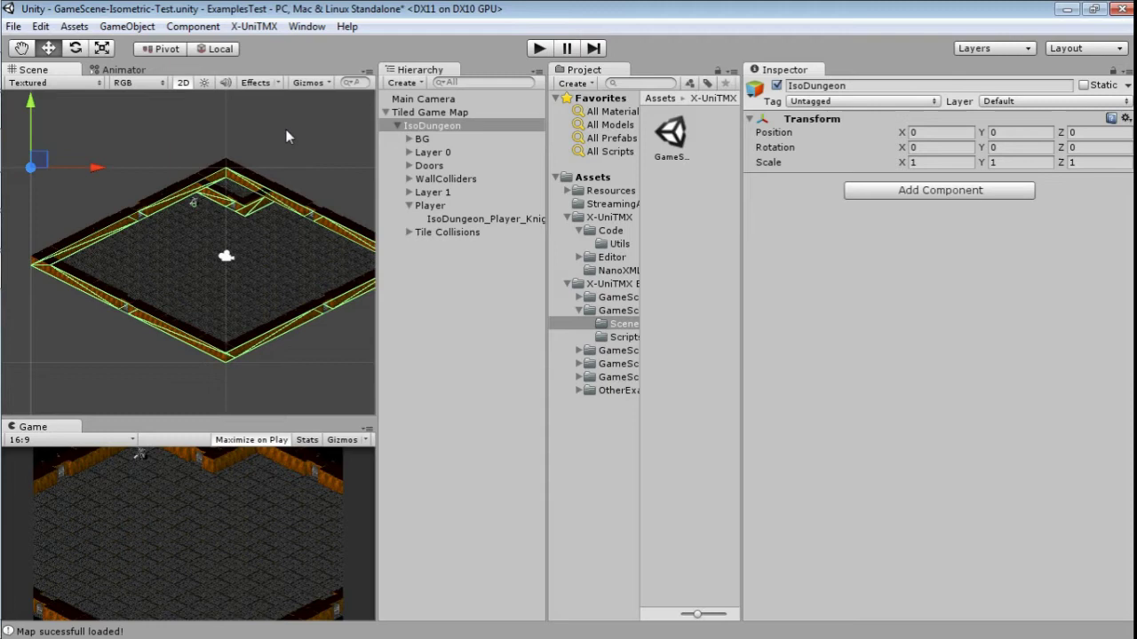
middle_click_drag(275, 141, 235, 144)
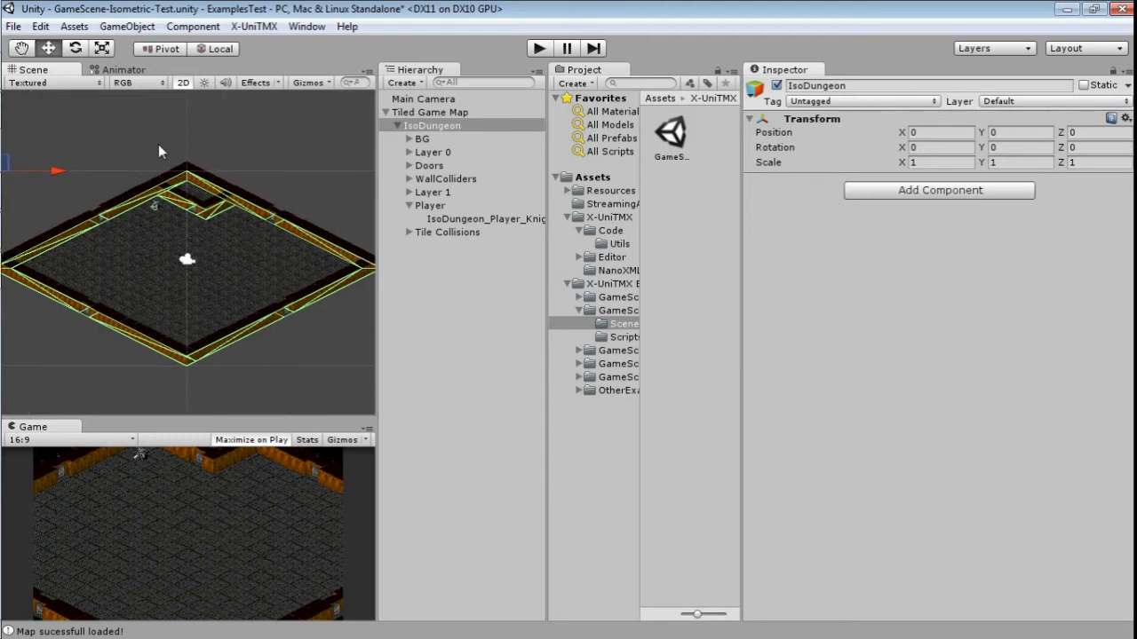
middle_click_drag(160, 150, 145, 158)
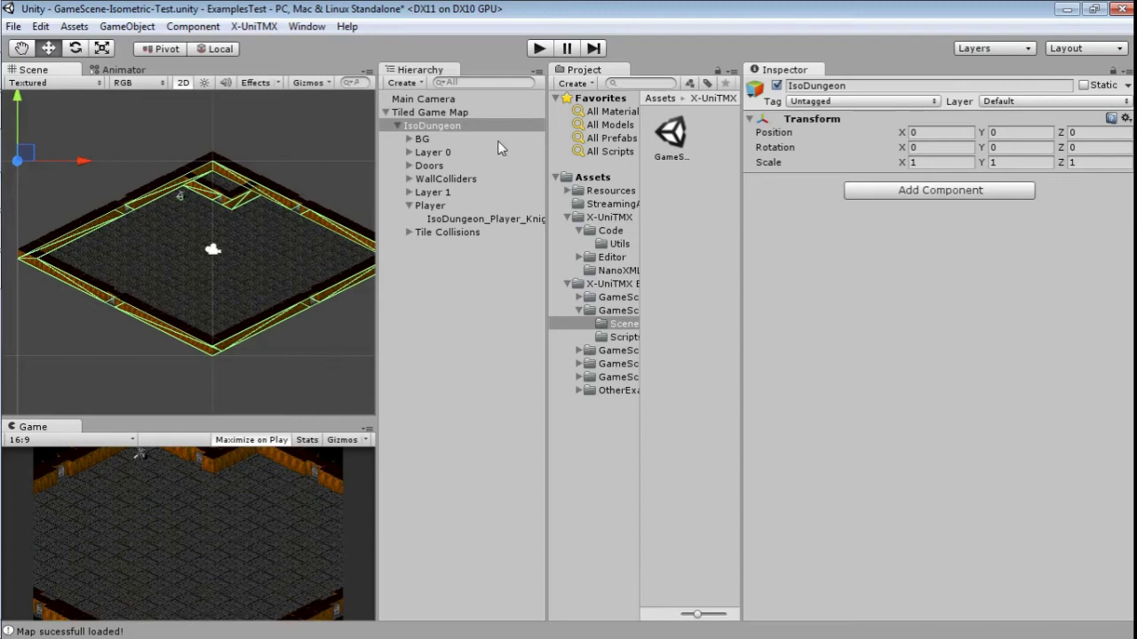
Step: Select Tiled Game Map and enable the creation of 2D colliders for its tile collisions
left_click(466, 112)
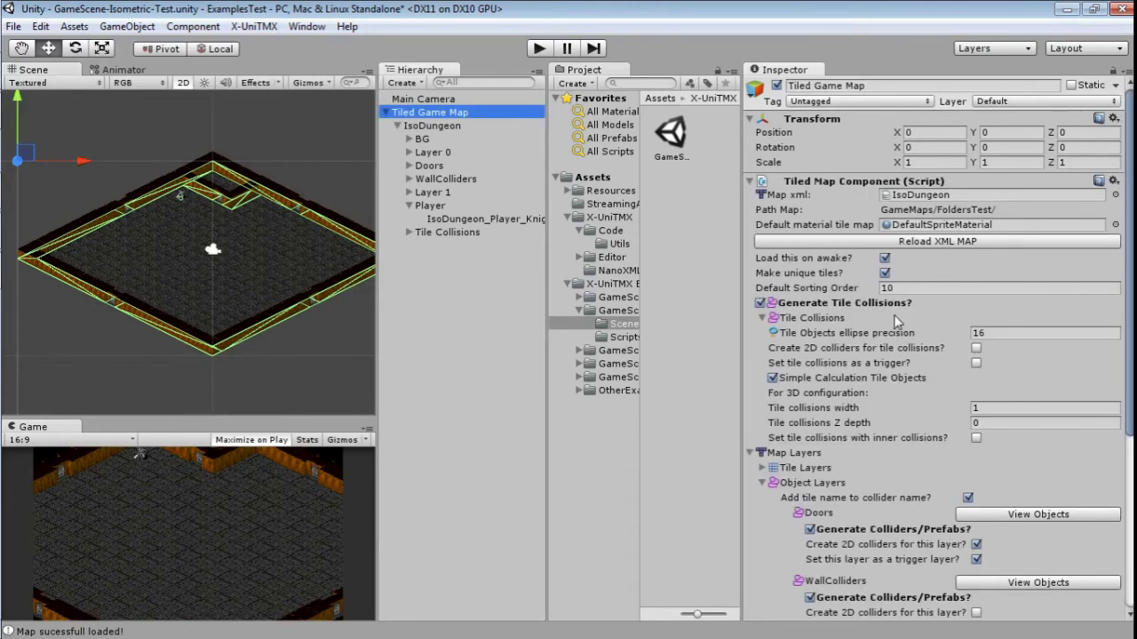
scroll(892, 323, "down", 3)
scroll(888, 355, "down", 4)
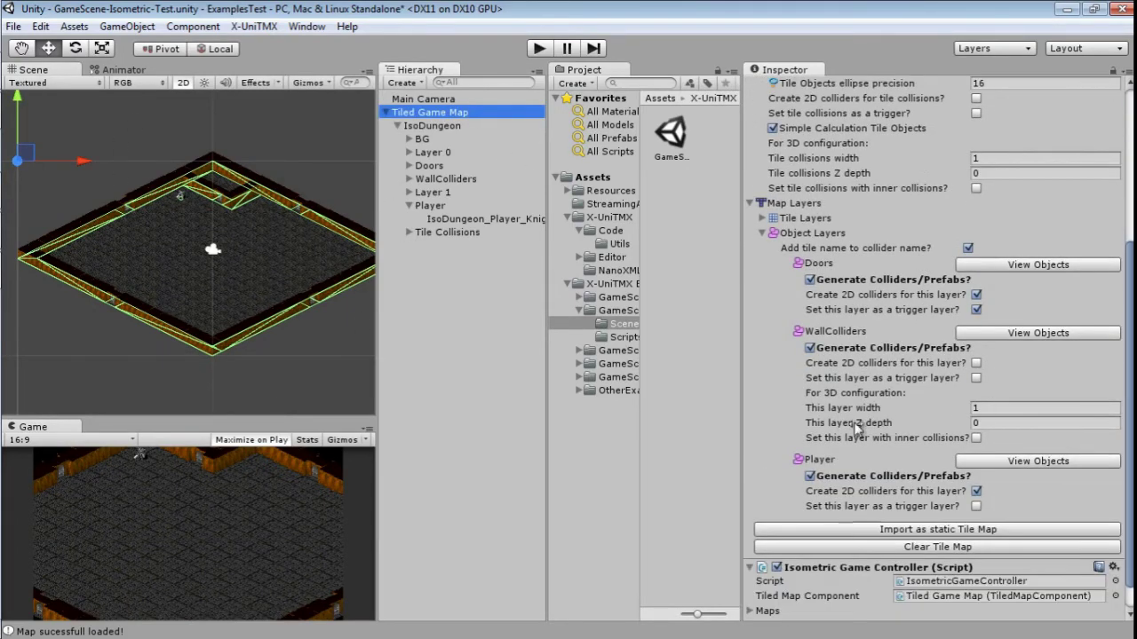
scroll(924, 330, "up", 3)
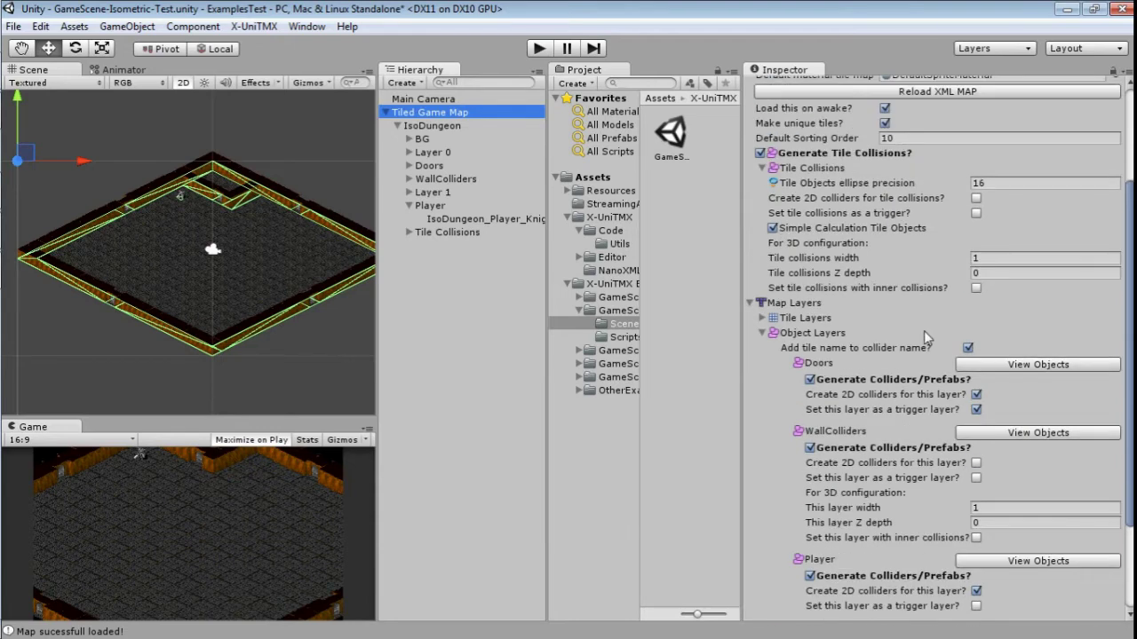
scroll(898, 426, "down", 3)
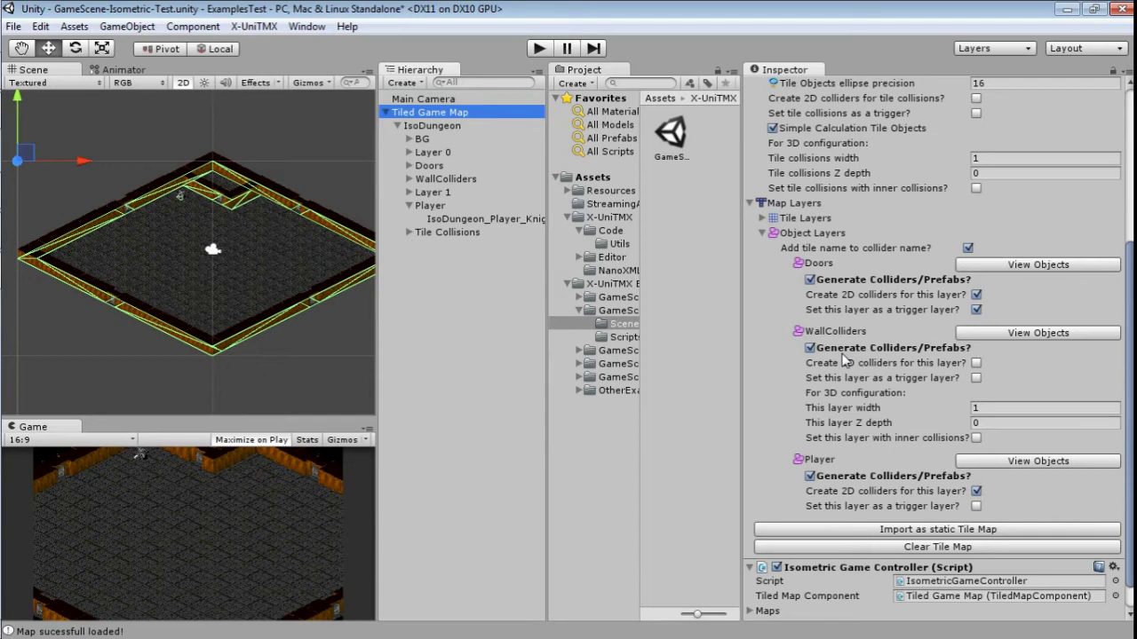
scroll(902, 386, "up", 3)
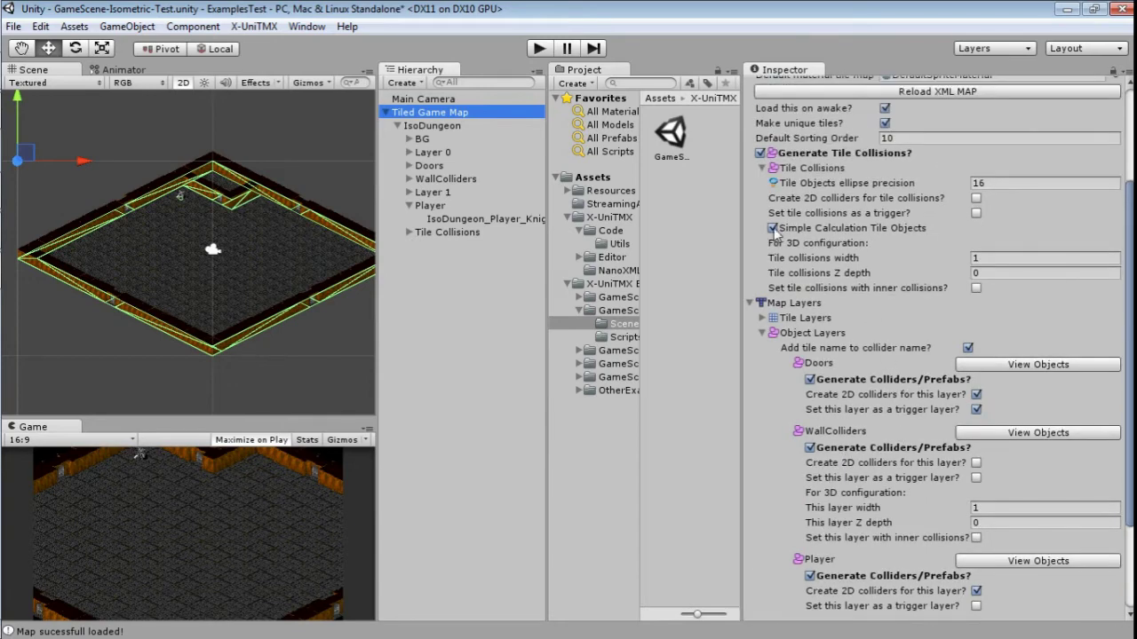
left_click(976, 199)
Step: Disable Simple Calculation Tile Objects in the Tile Collisions settings to expose the Clipper options
left_click(872, 229)
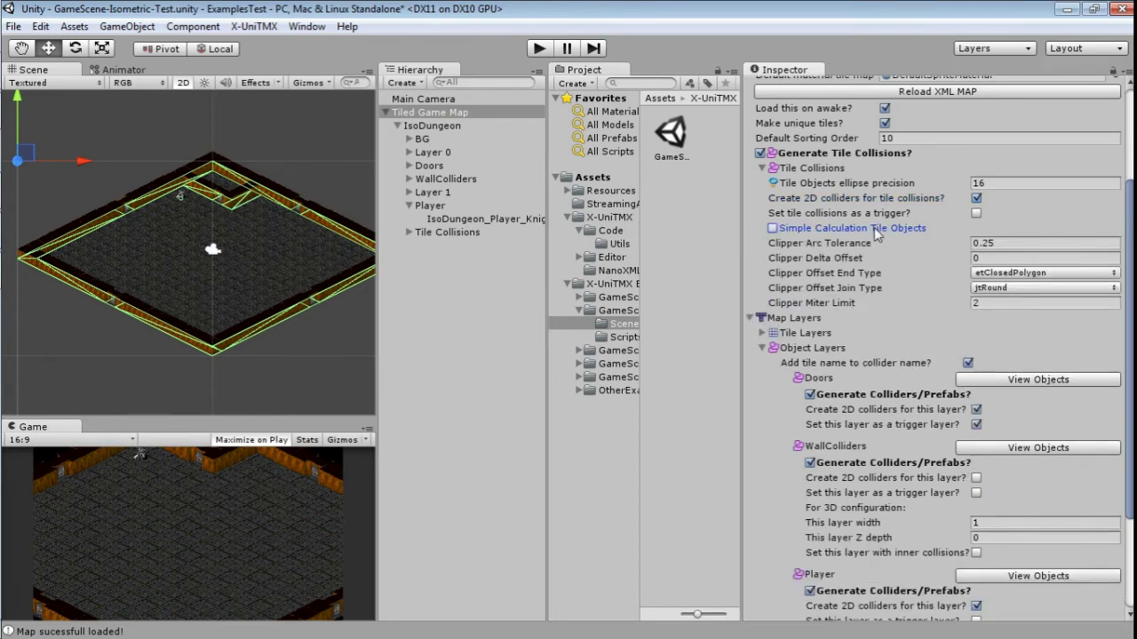
left_click(874, 227)
left_click(873, 227)
left_click(874, 227)
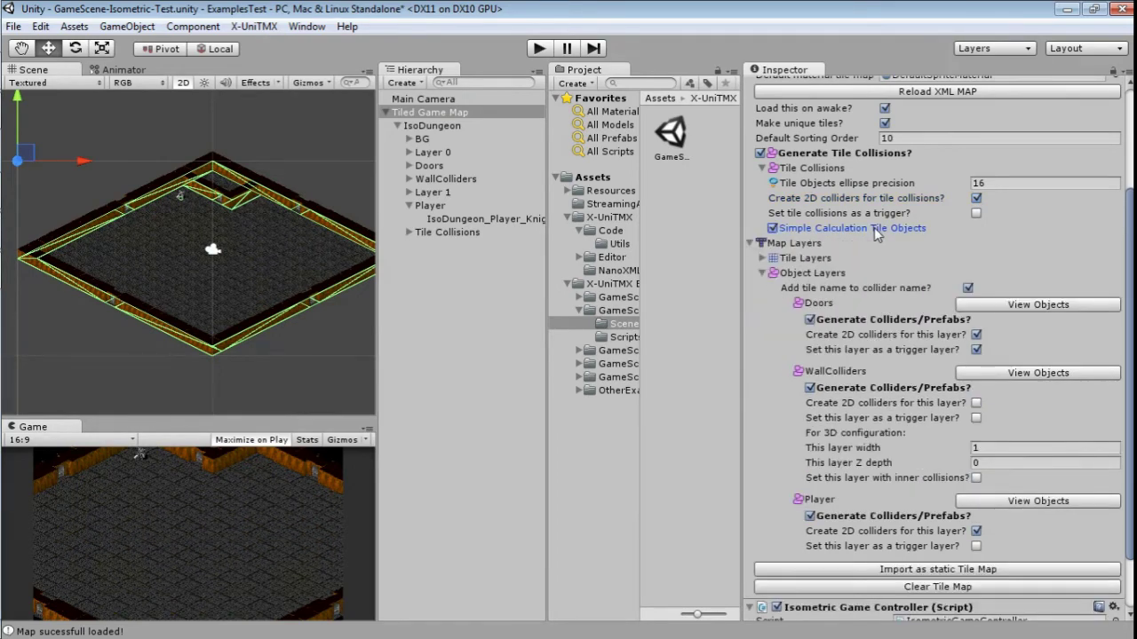
scroll(826, 284, "up", 5)
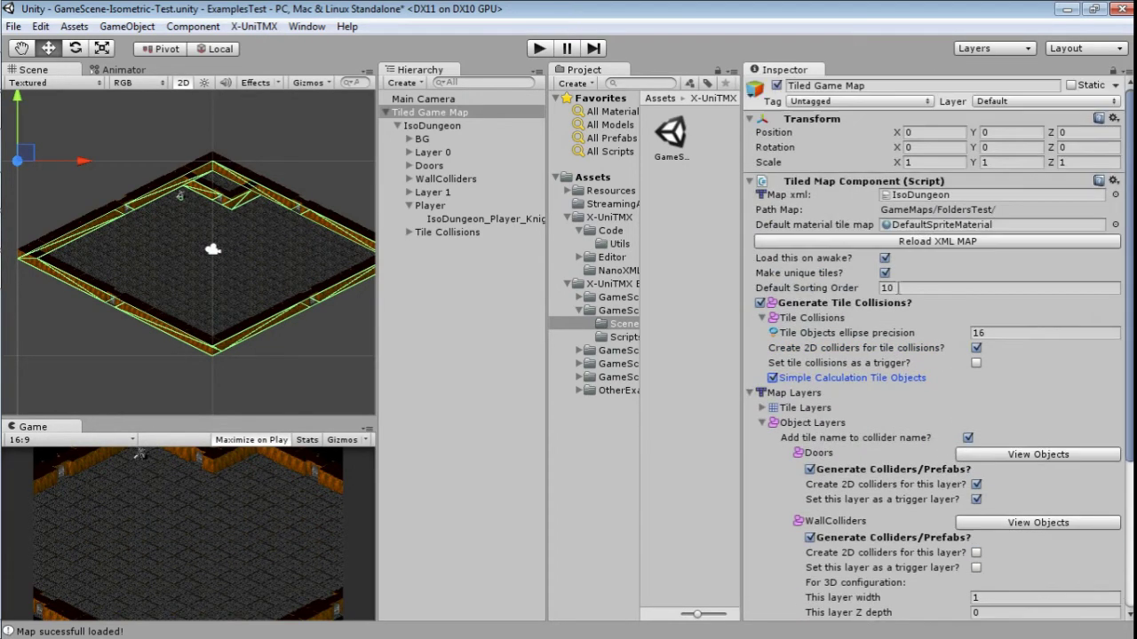
left_click(838, 381)
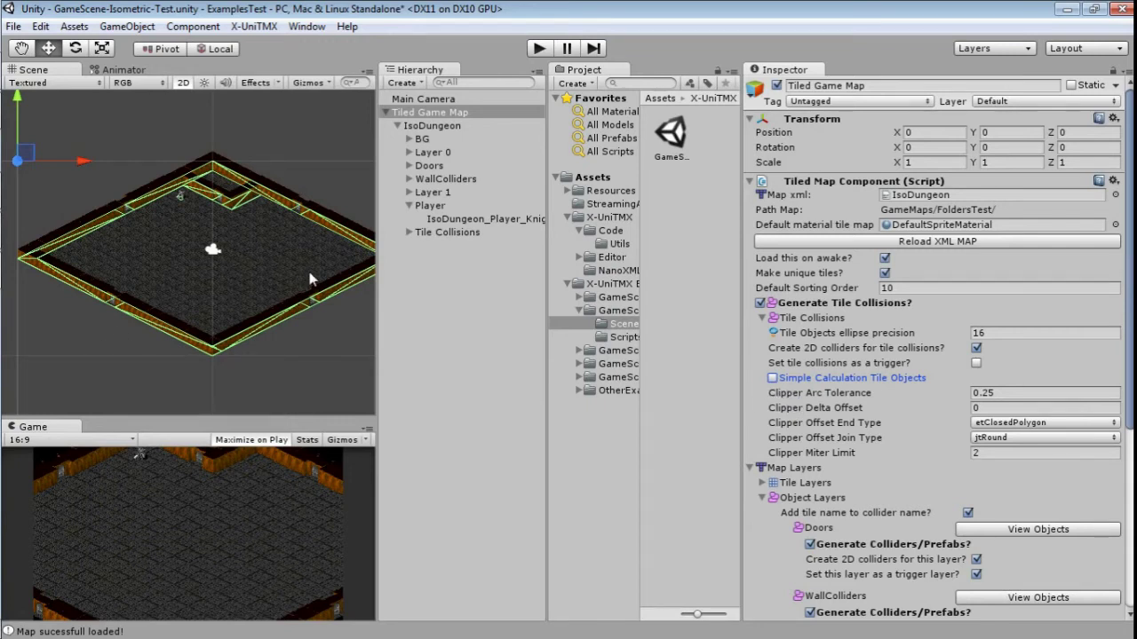
Step: Set the isometric map's Clipper Offset Join Type to jtSquare
middle_click_drag(311, 278, 286, 287)
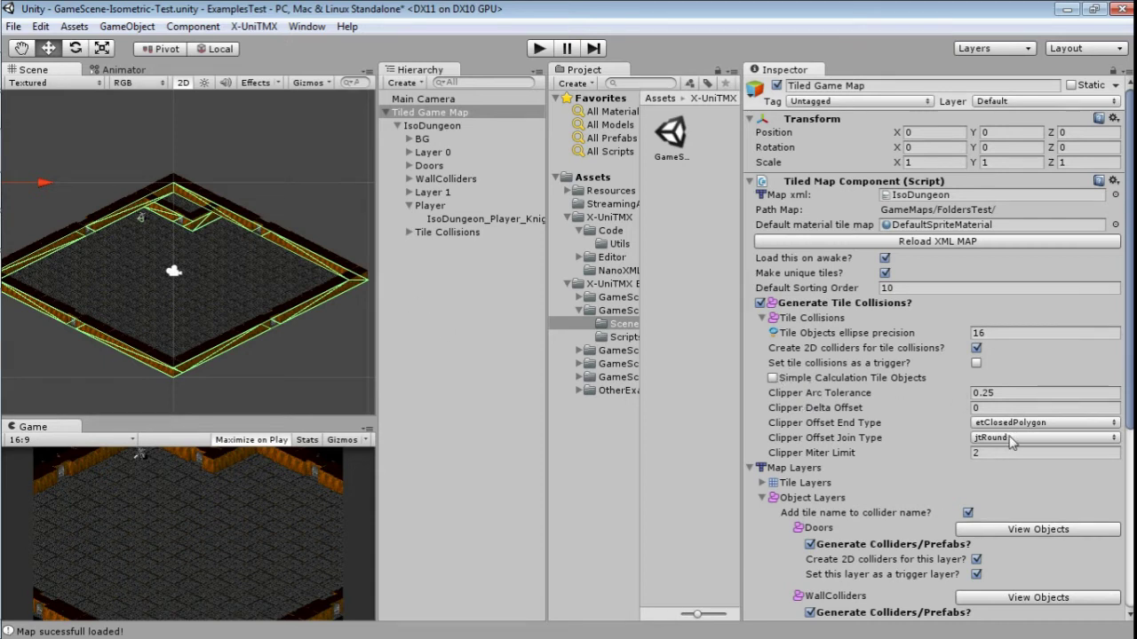
left_click(1013, 437)
left_click(1023, 461)
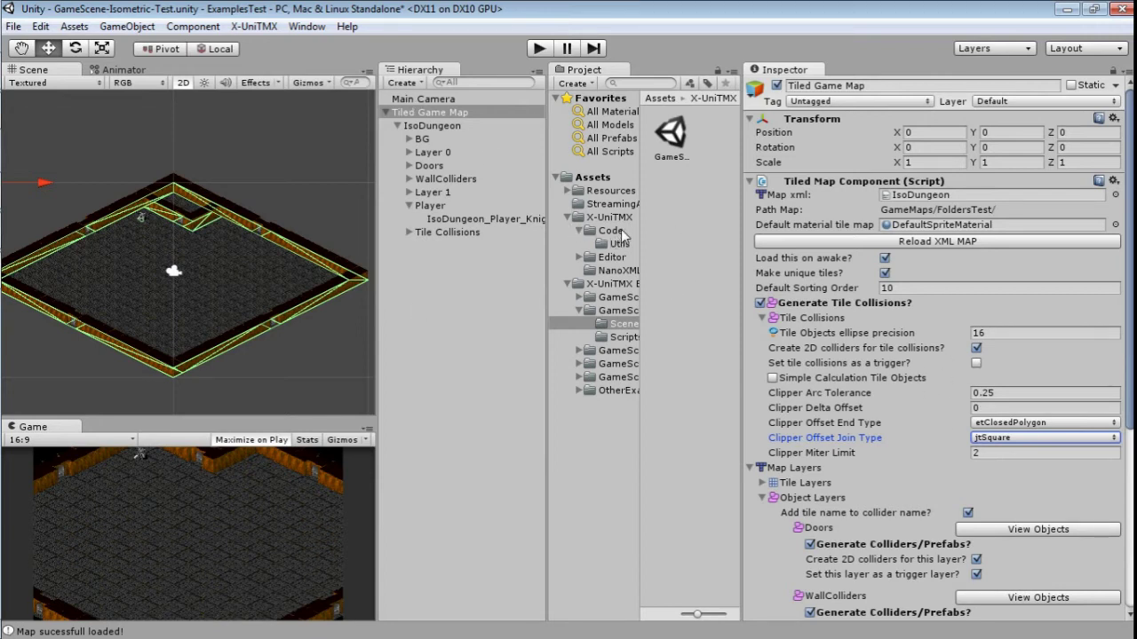
Step: Find and open the OrthoMapStaticLoadedWithTileCollisions scene among the other X-UniTMX example scenes
left_click(619, 390)
scroll(677, 362, "down", 2)
left_click(680, 269)
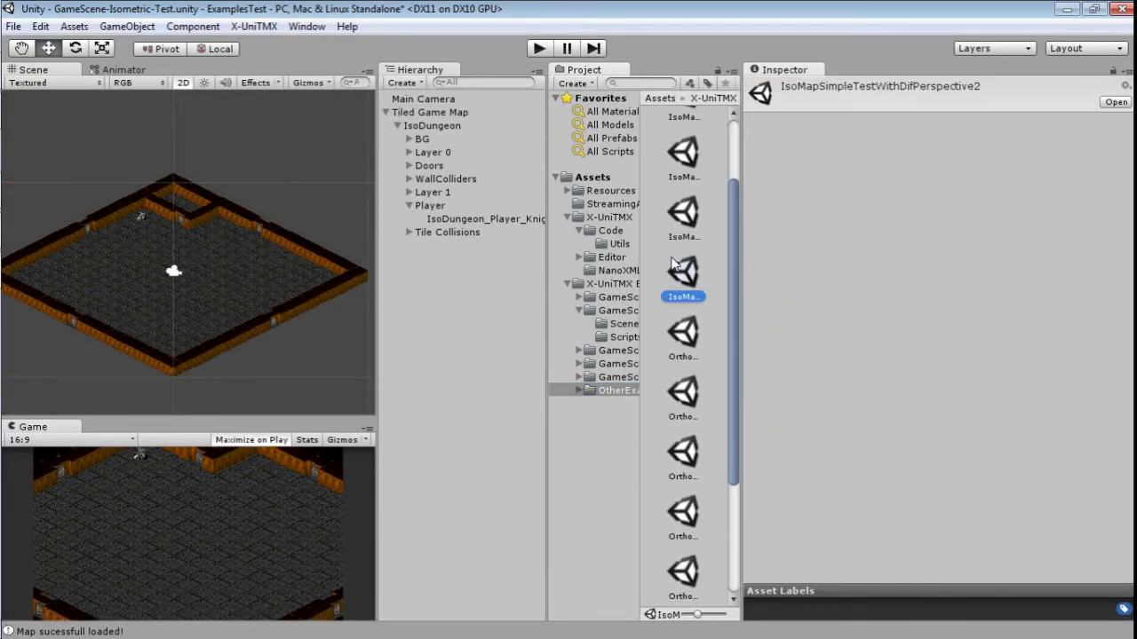
left_click(689, 356)
left_click(690, 396)
left_click(690, 451)
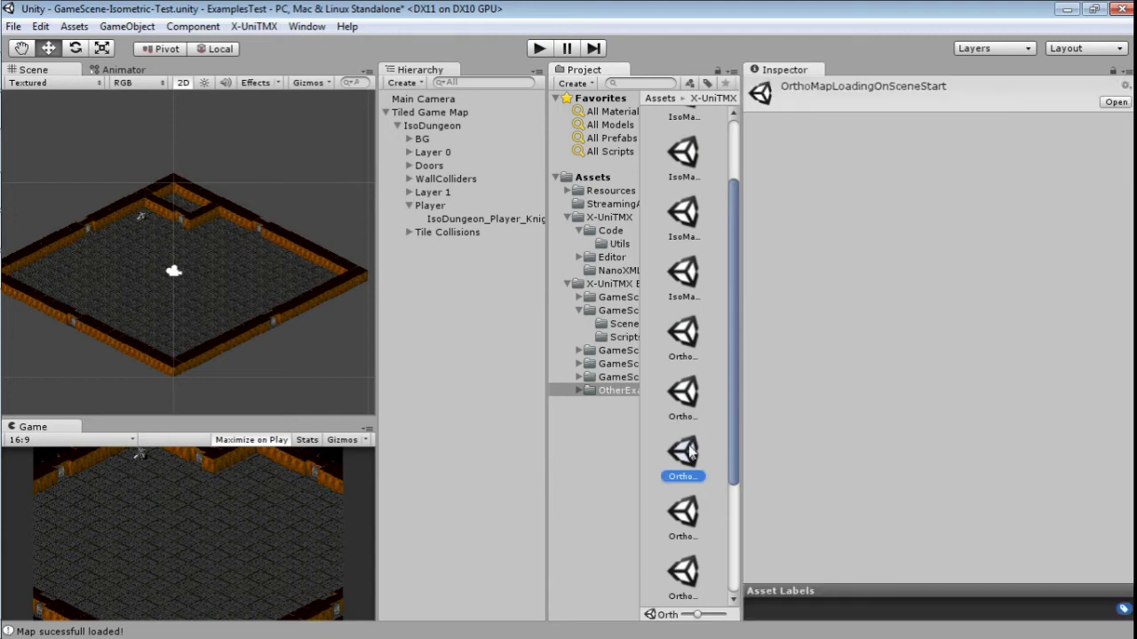
left_click(680, 519)
scroll(679, 521, "down", 2)
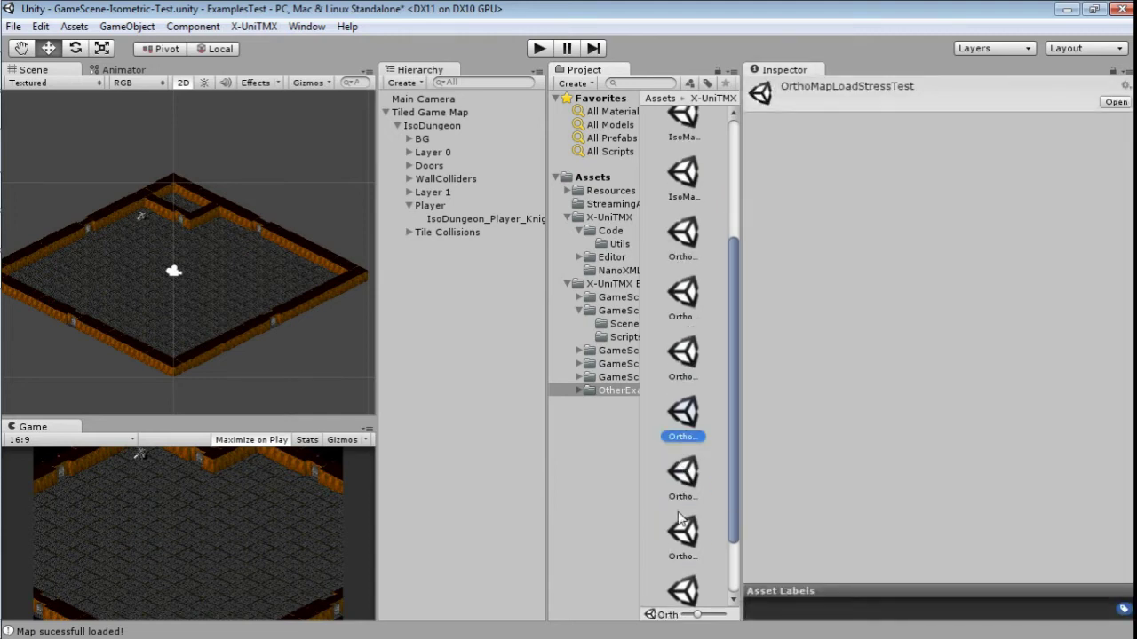
left_click(680, 482)
left_click(689, 535)
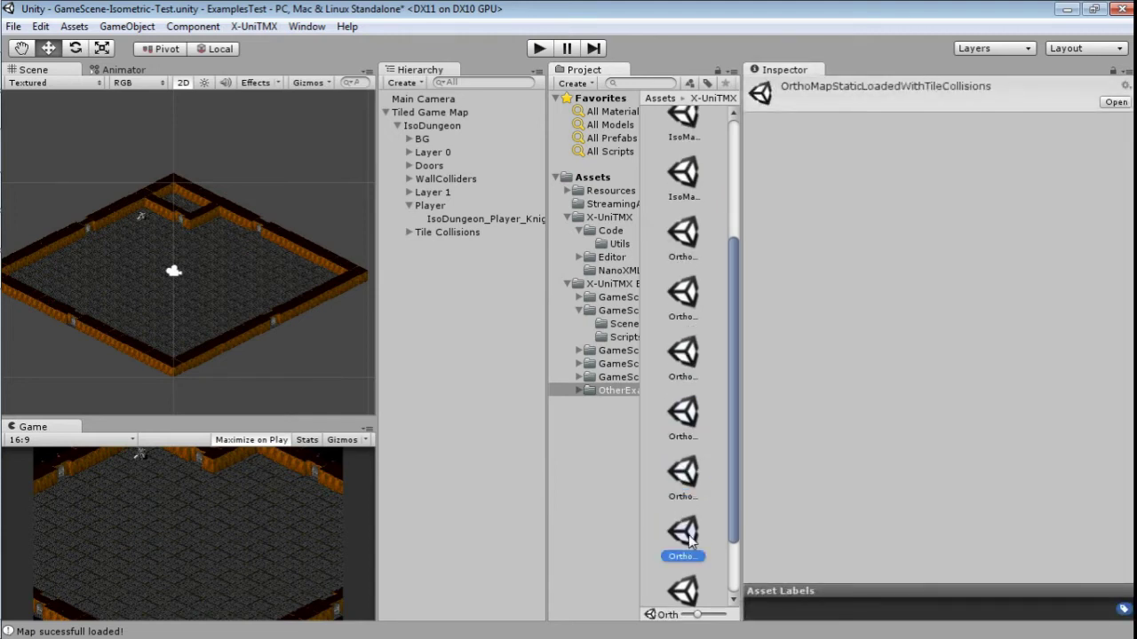
double_click(688, 534)
left_click(610, 359)
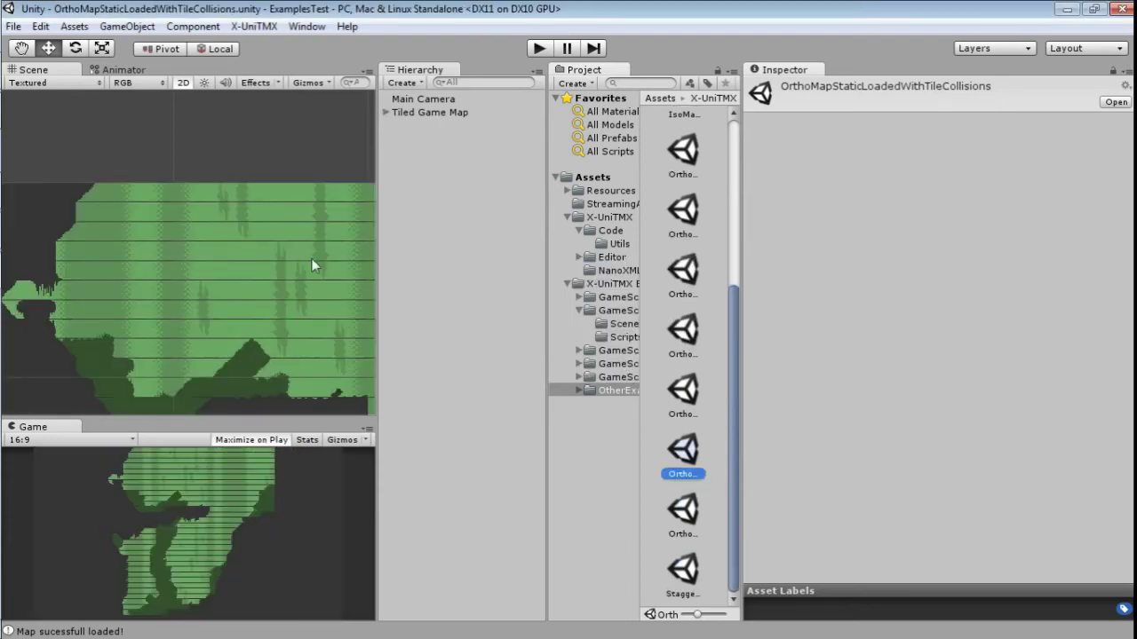
Step: Select Tiled Game Map in the orthogonal scene and choose jtRound as its Clipper Offset Join Type
left_click(435, 111)
middle_click_drag(211, 297, 252, 171)
scroll(225, 295, "up", 5)
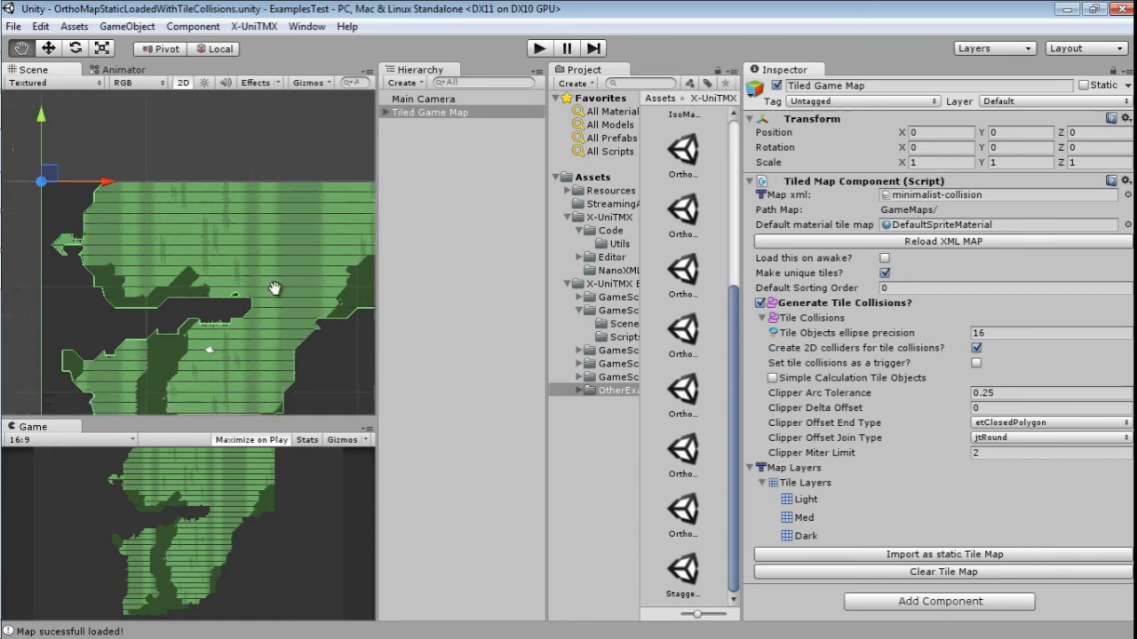
middle_click_drag(225, 296, 289, 294)
scroll(289, 295, "up", 2)
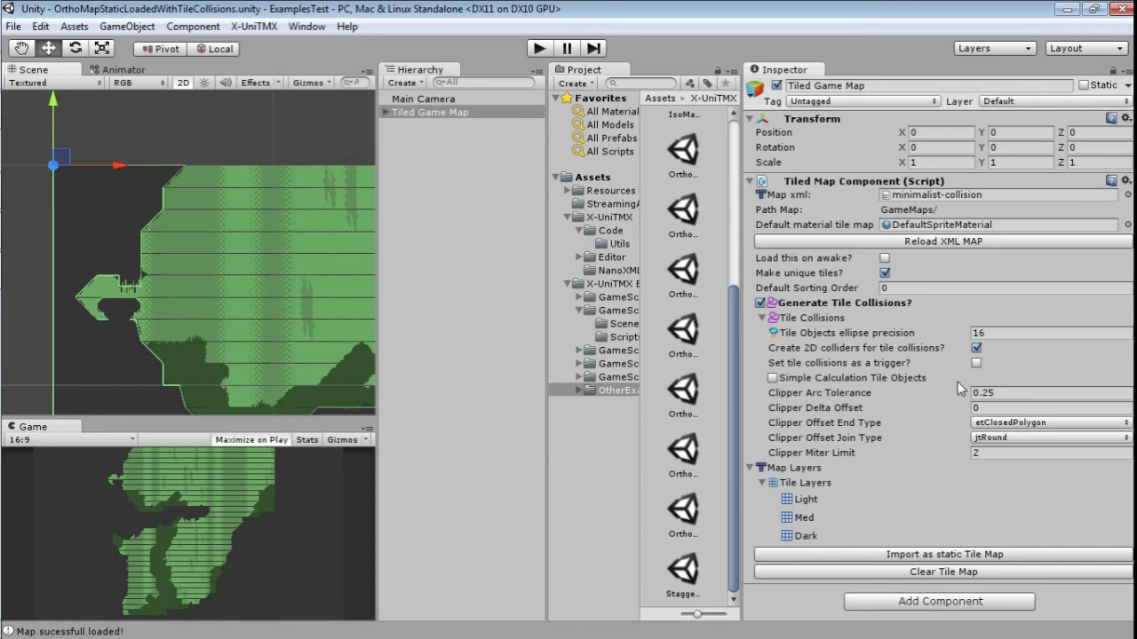
left_click(1021, 438)
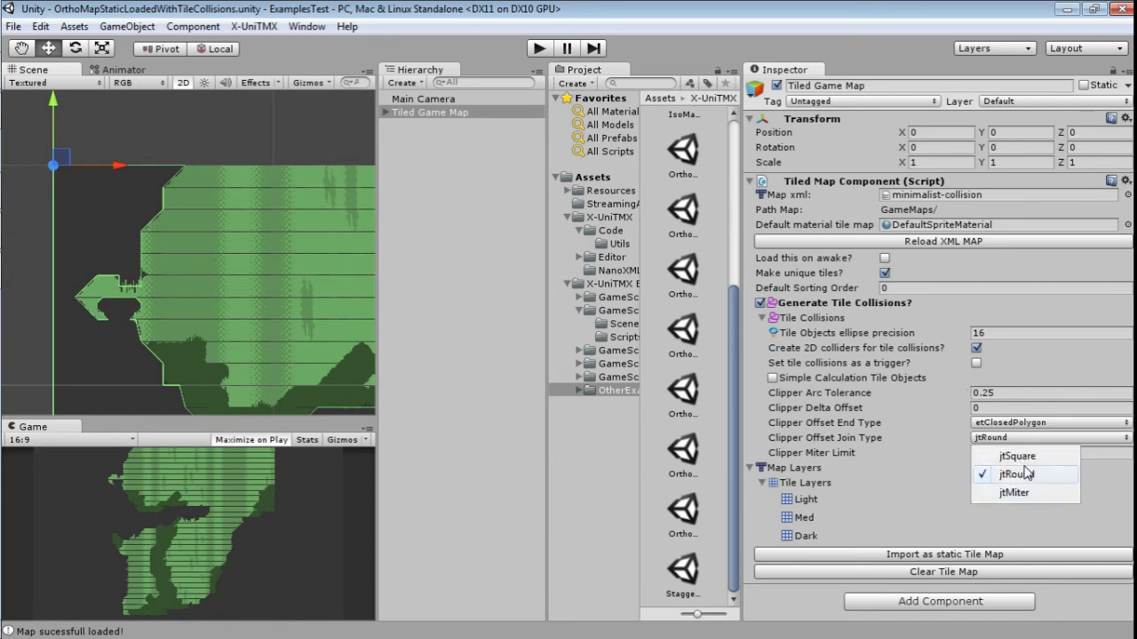
left_click(1017, 475)
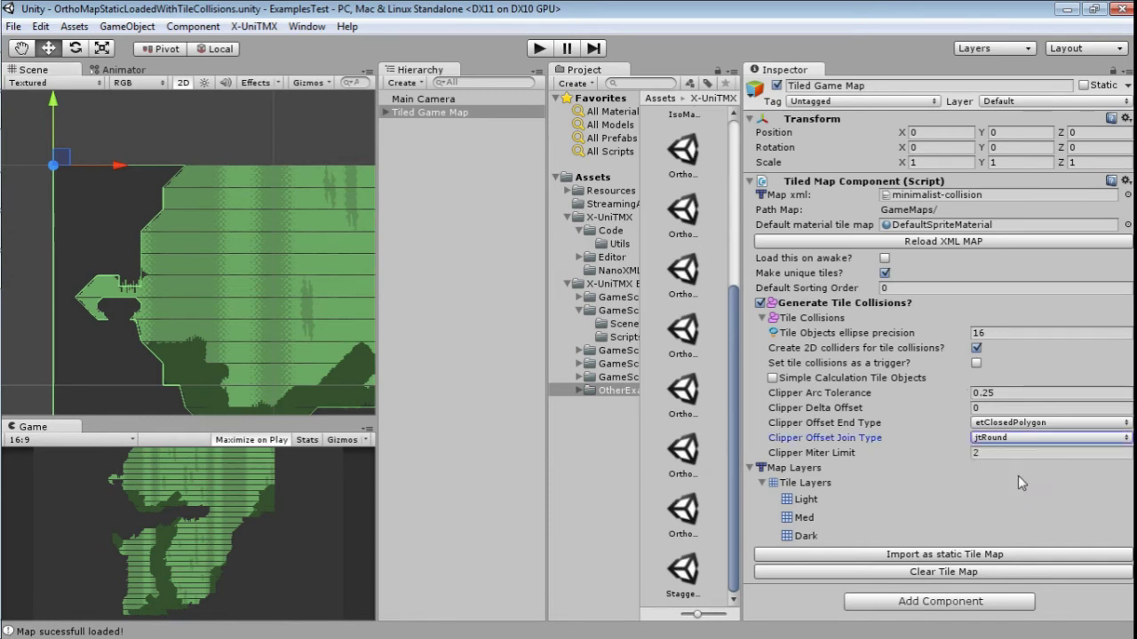
Step: Set the map's Clipper Delta Offset to 1, import it as a static tile map and inspect the jtRound collider corners
middle_click_drag(221, 221, 268, 257)
scroll(265, 242, "up", 5)
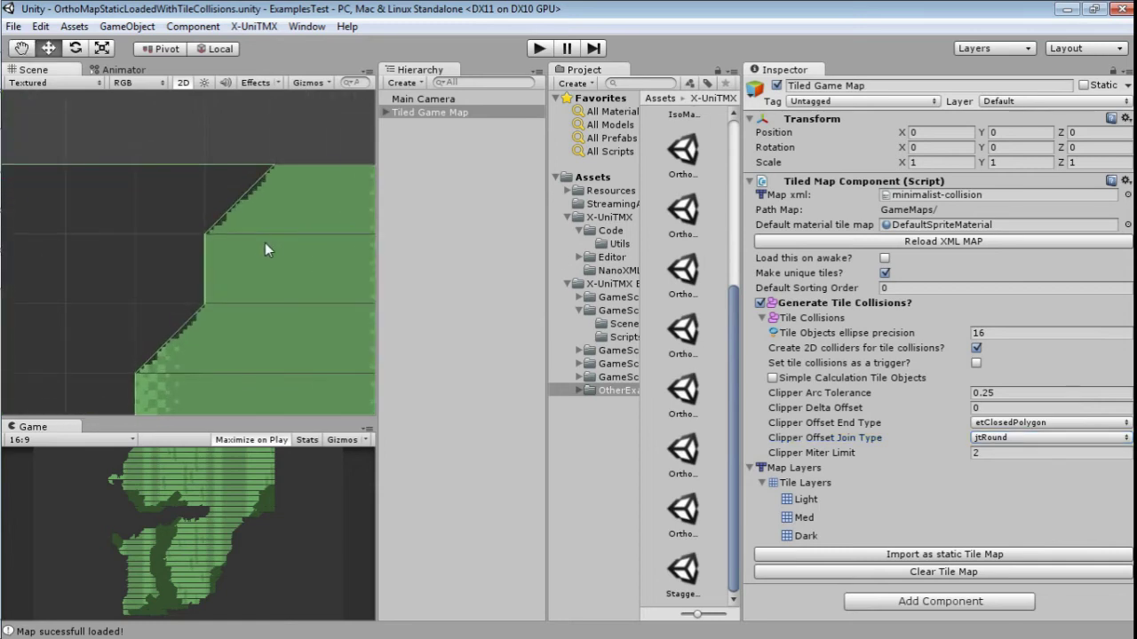
middle_click_drag(248, 361, 229, 132)
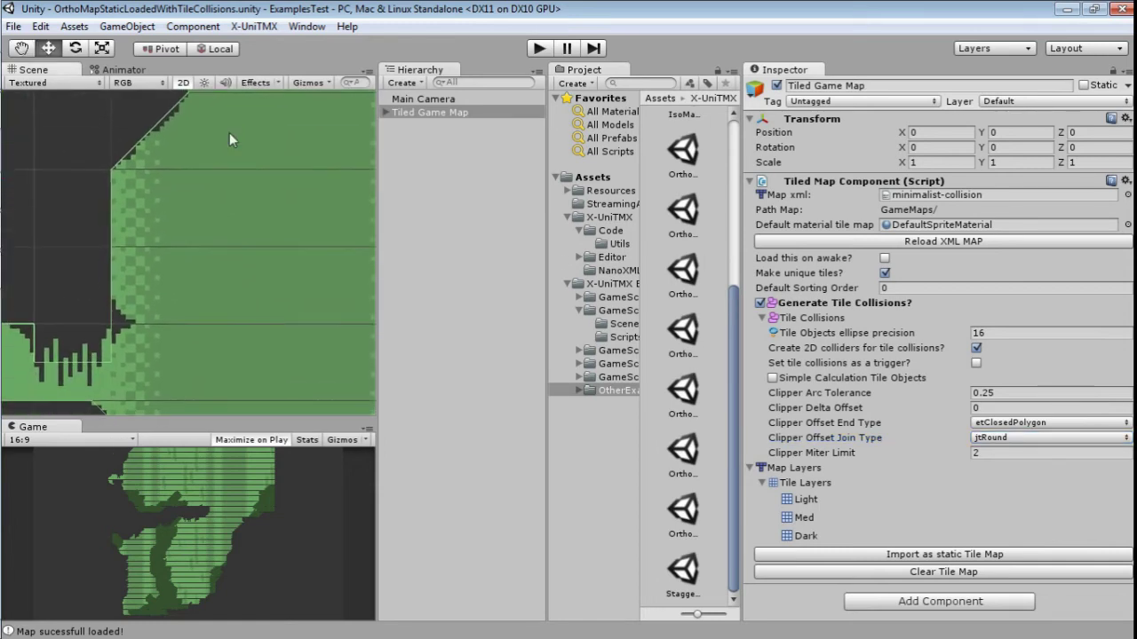
left_click(959, 408)
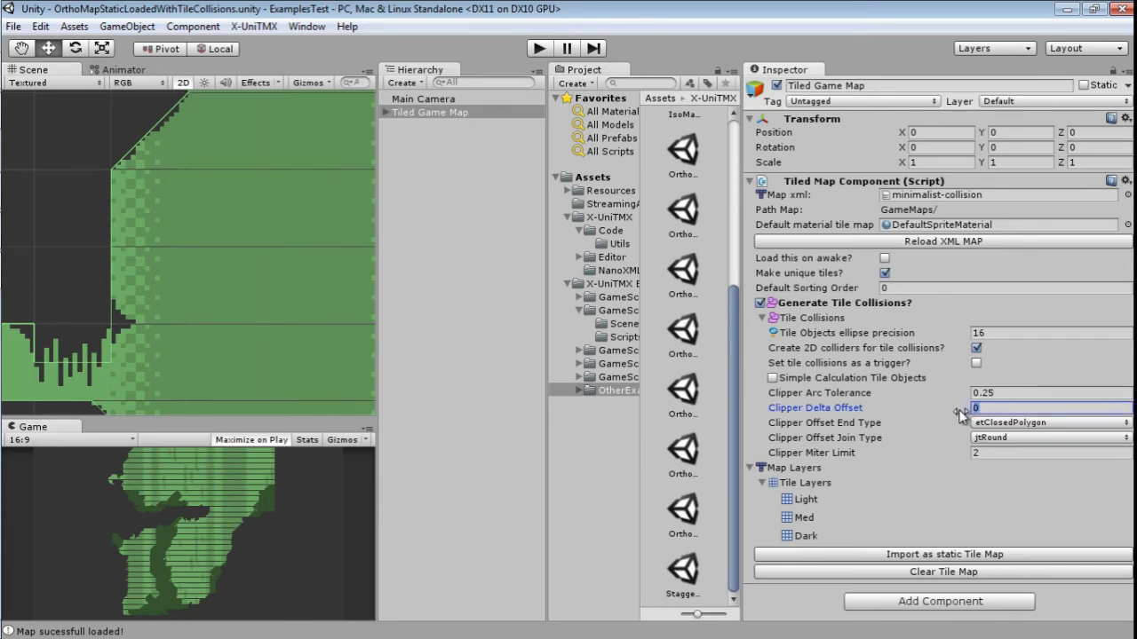
type("1")
left_click(947, 554)
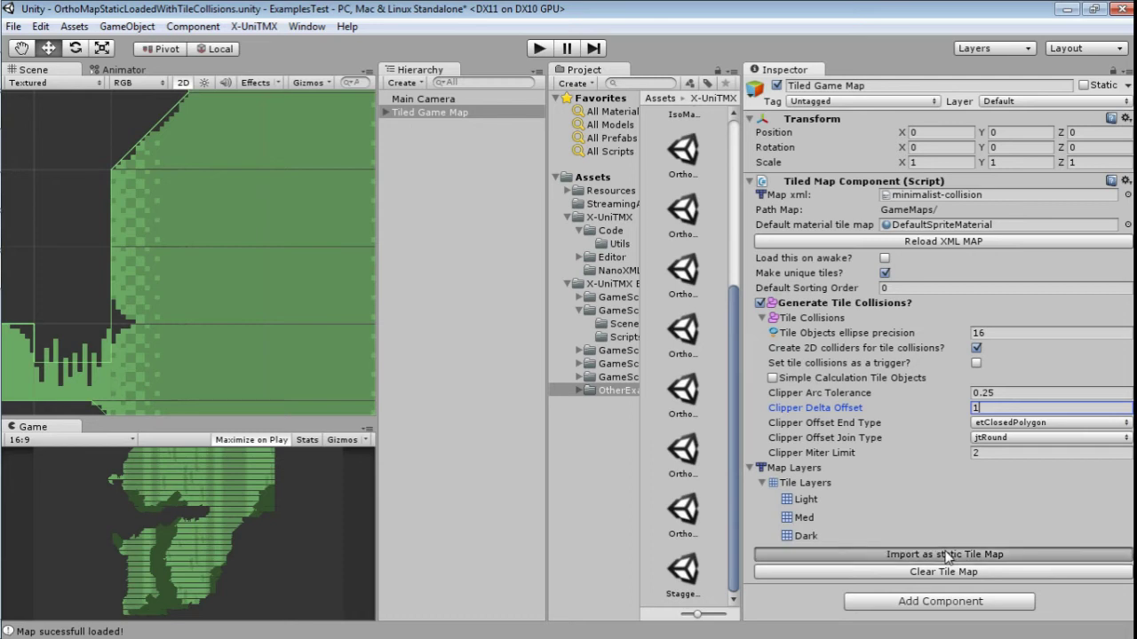
middle_click_drag(172, 261, 265, 306)
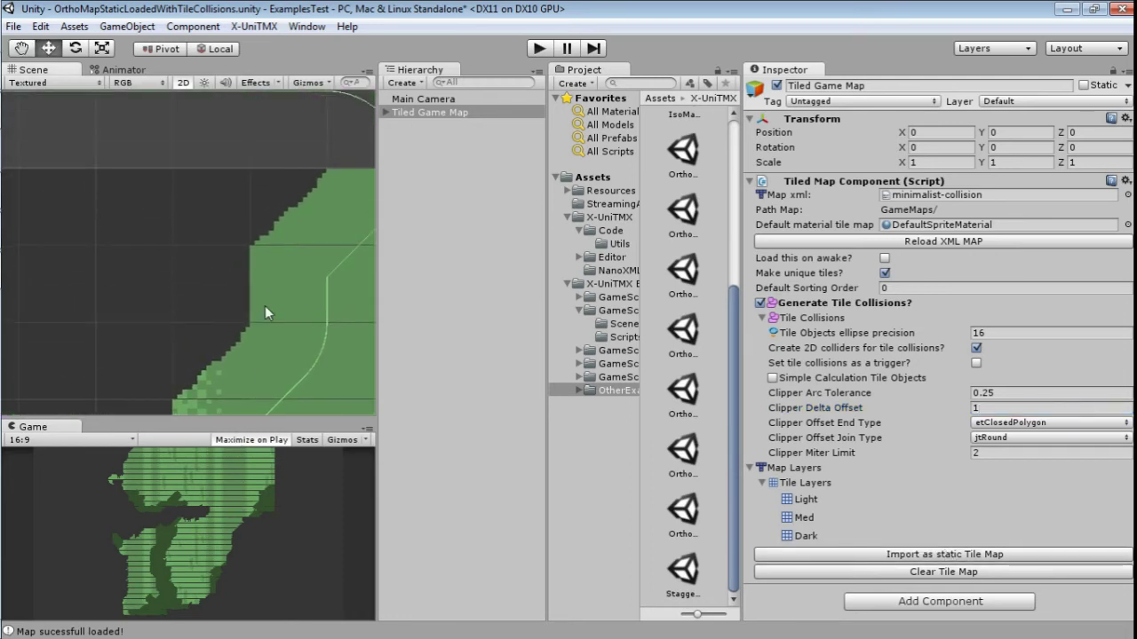
scroll(265, 306, "down", 3)
middle_click_drag(222, 247, 255, 230)
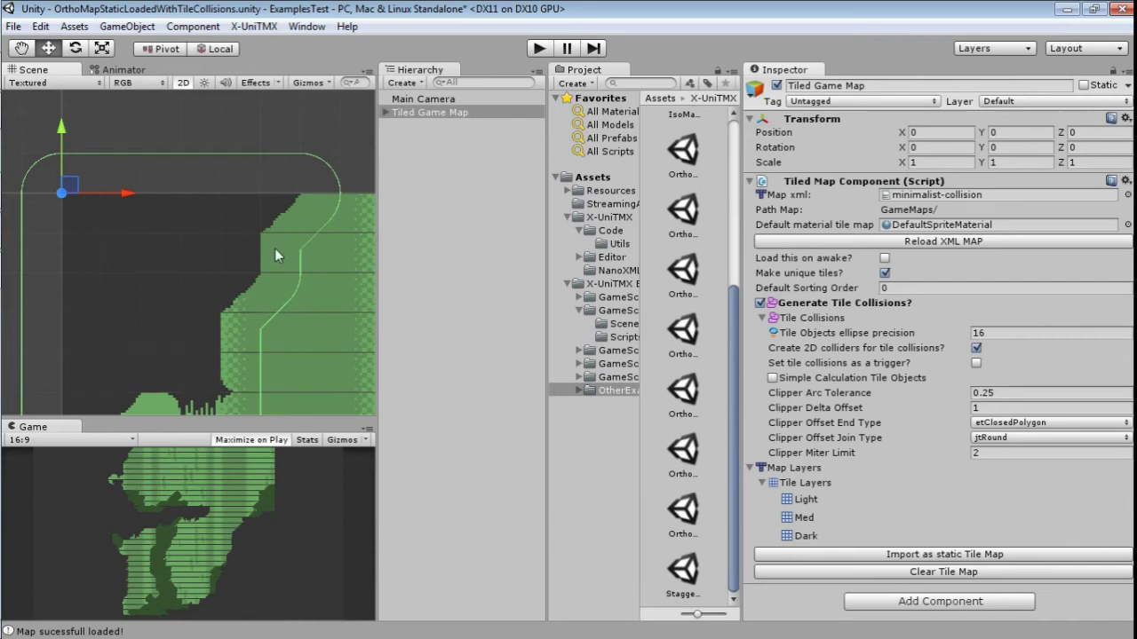
middle_click_drag(182, 341, 248, 248)
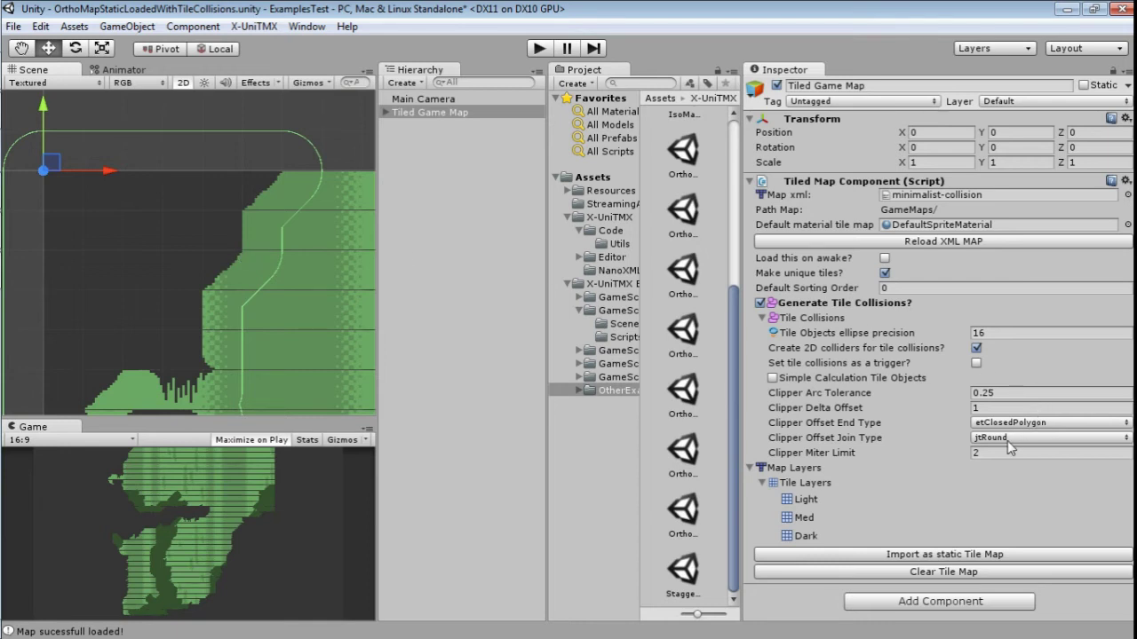
Step: Change the Clipper Offset Join Type to jtSquare and re-import the static tile map to check the collider corners
left_click(1009, 438)
left_click(1017, 455)
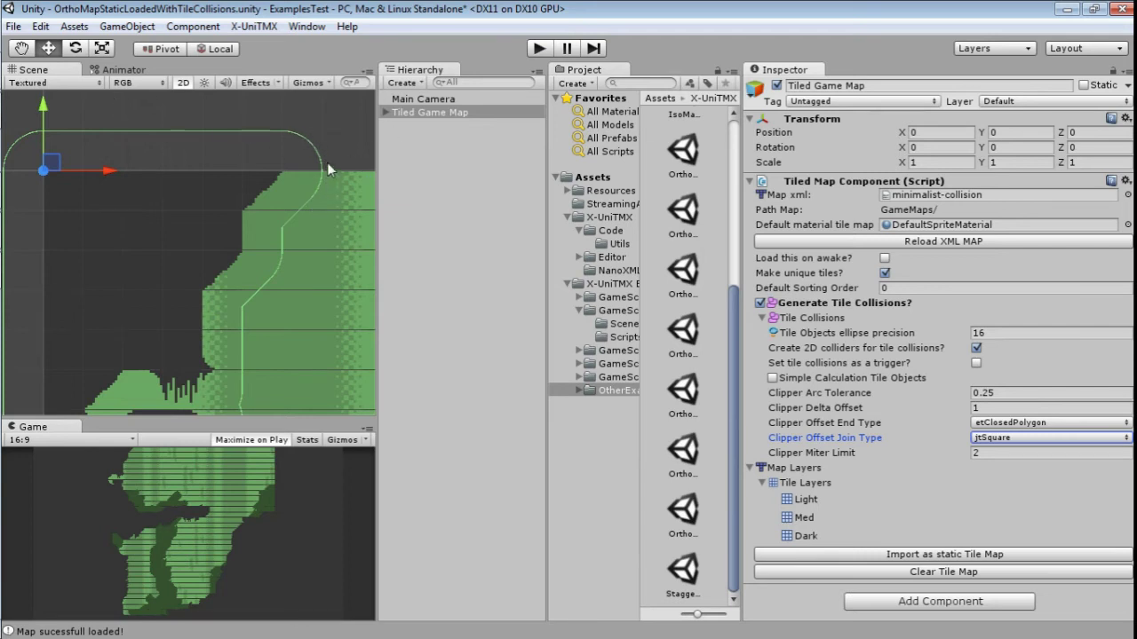
left_click(964, 554)
middle_click_drag(272, 262, 263, 239)
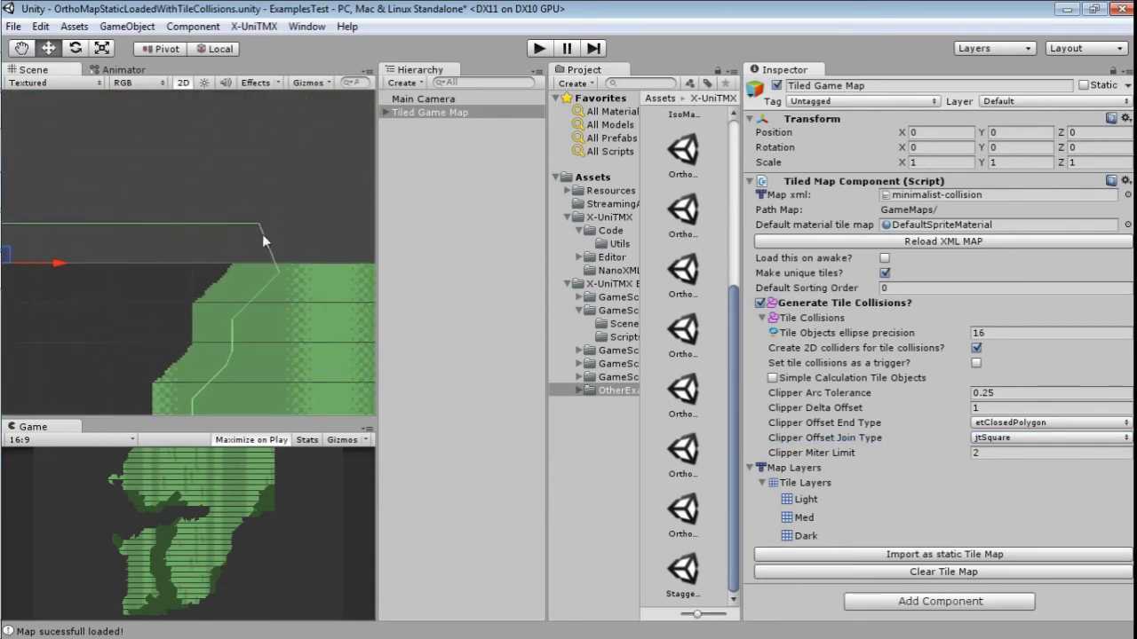
Step: Change the Clipper Offset End Type to etOpenSquare, re-import the static tile map and inspect the collider outlines around the cave
left_click(995, 425)
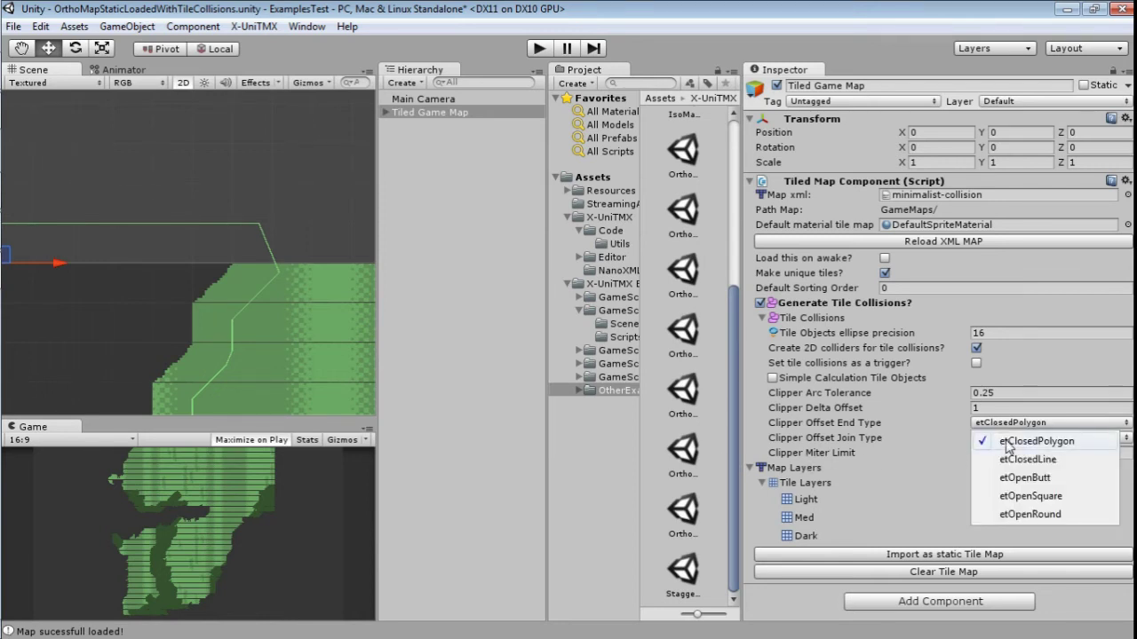
left_click(1030, 496)
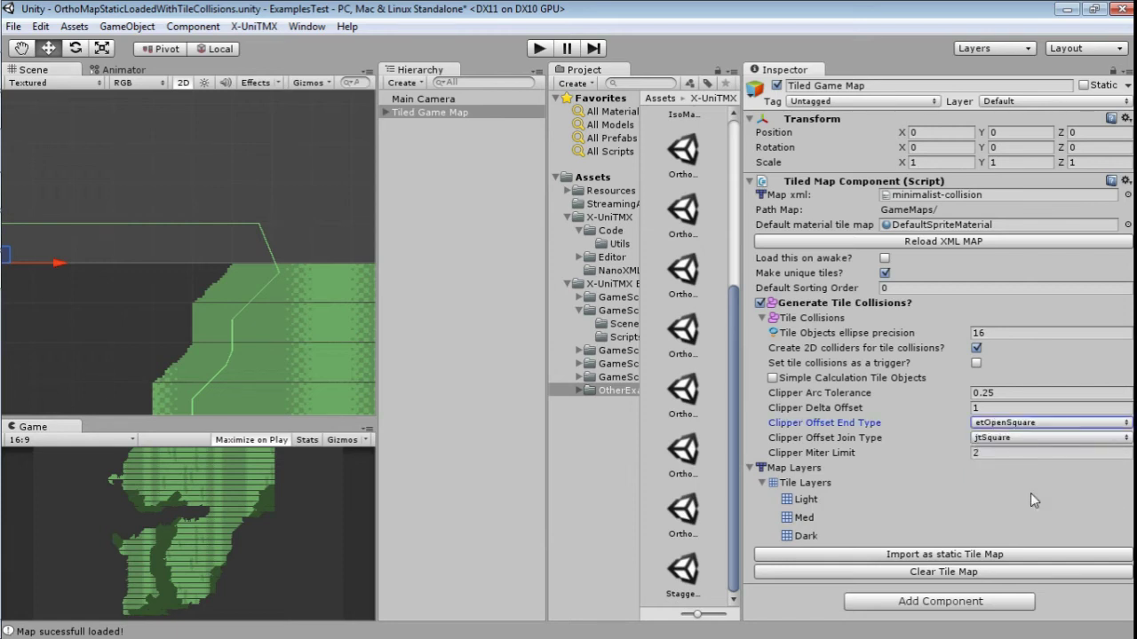
left_click(1008, 555)
middle_click_drag(205, 346, 276, 182)
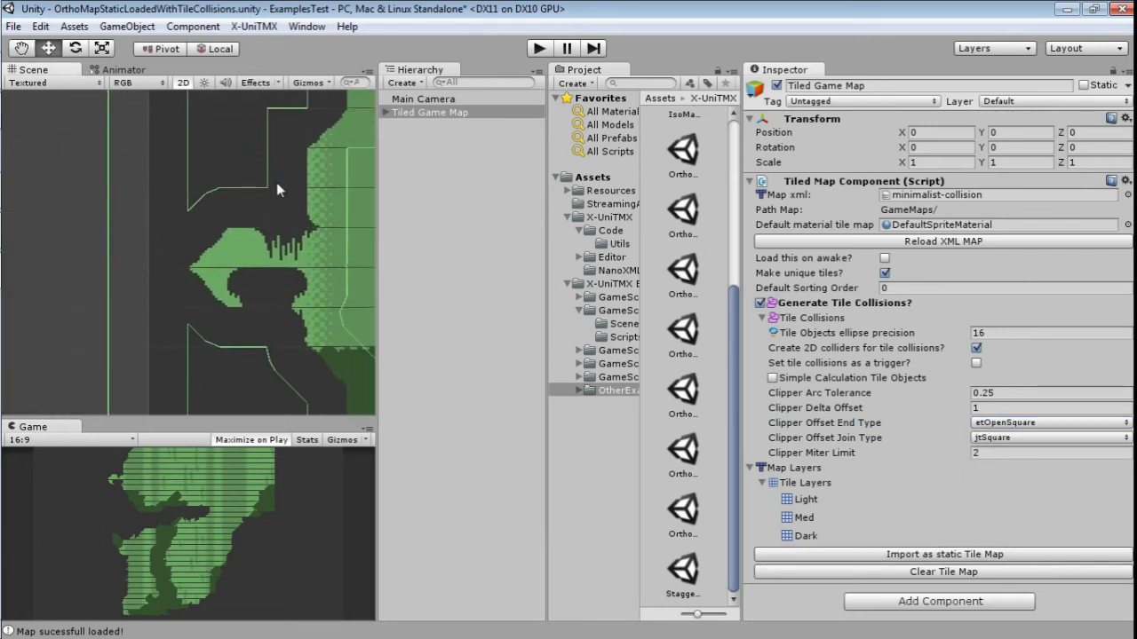
scroll(276, 182, "down", 4)
scroll(269, 210, "up", 6)
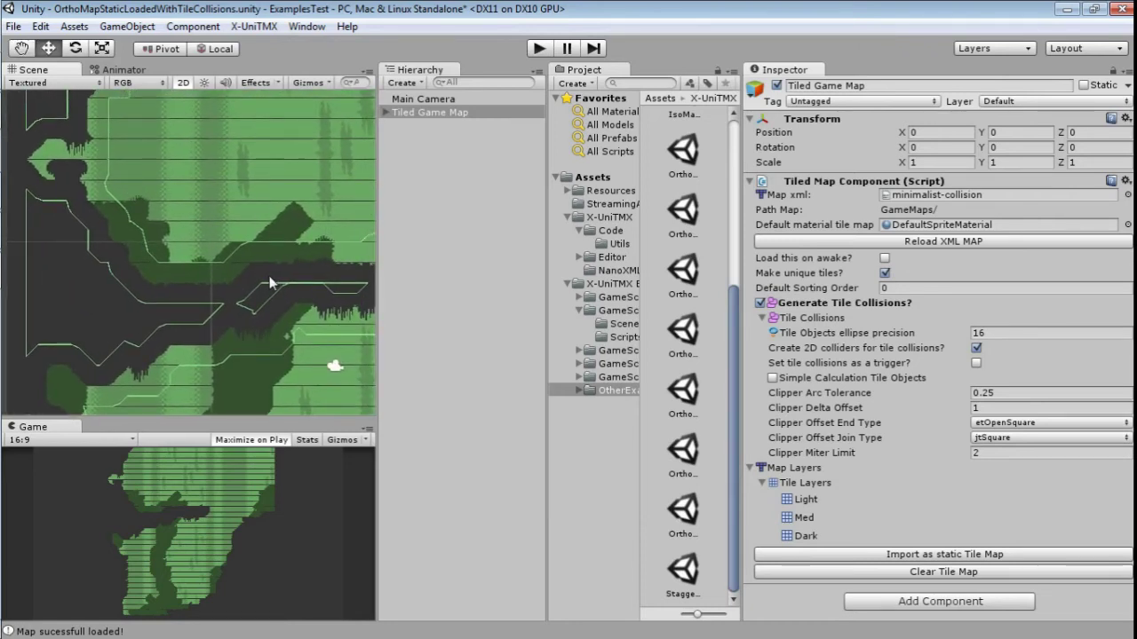
Step: Set the Clipper Delta Offset to 0 and the Offset End Type to etClosedPolygon, re-importing the static tile map
left_click(923, 418)
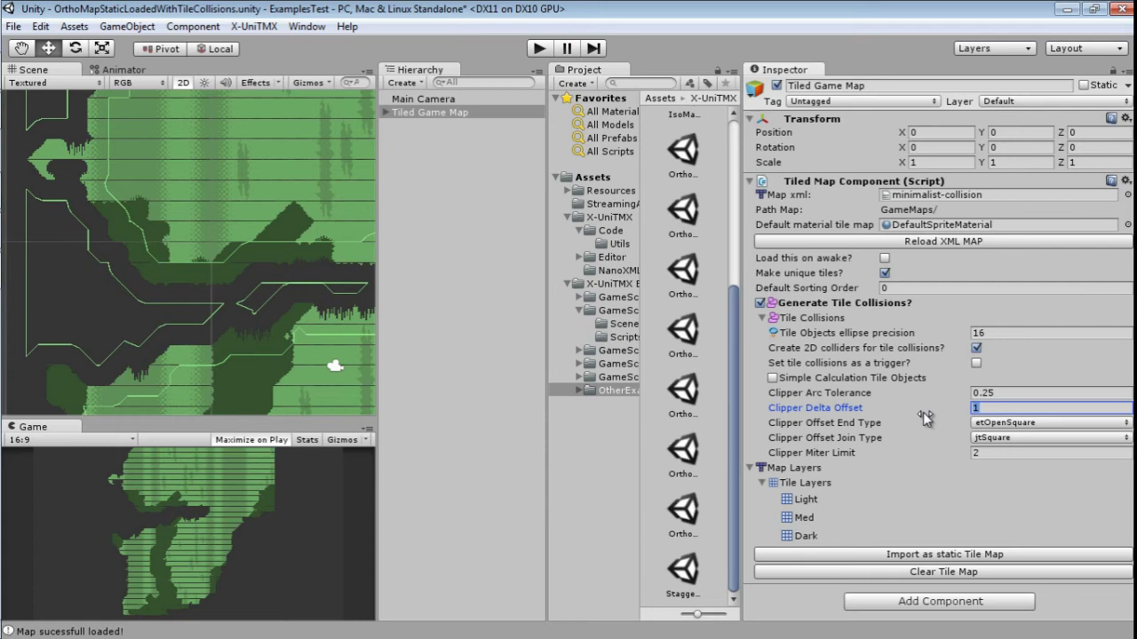
type("0")
left_click(878, 555)
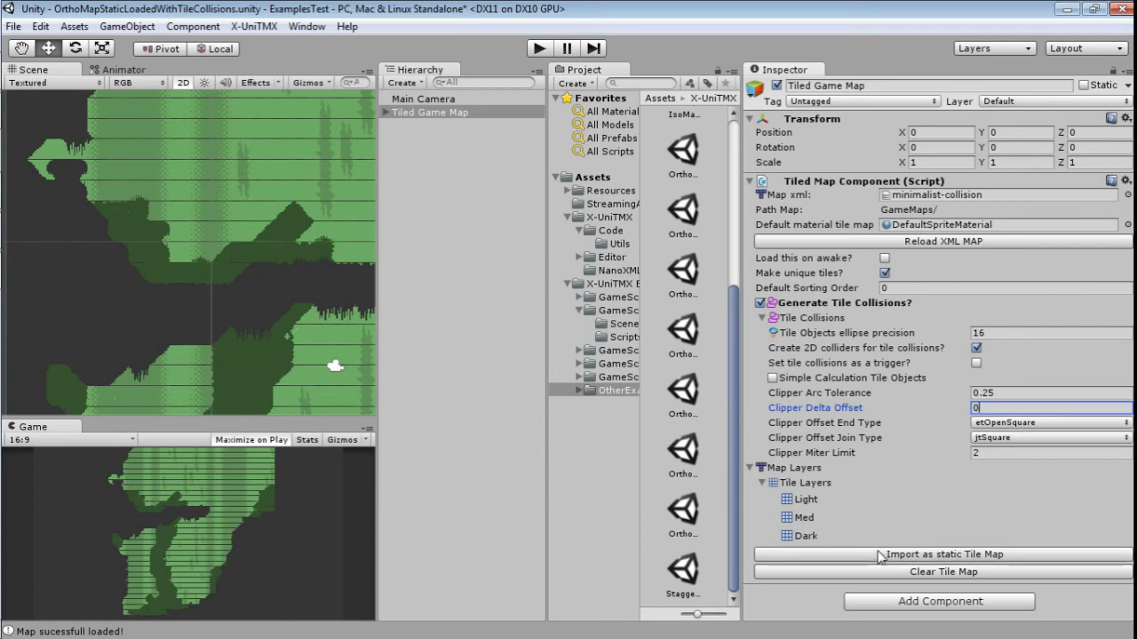
left_click(1010, 425)
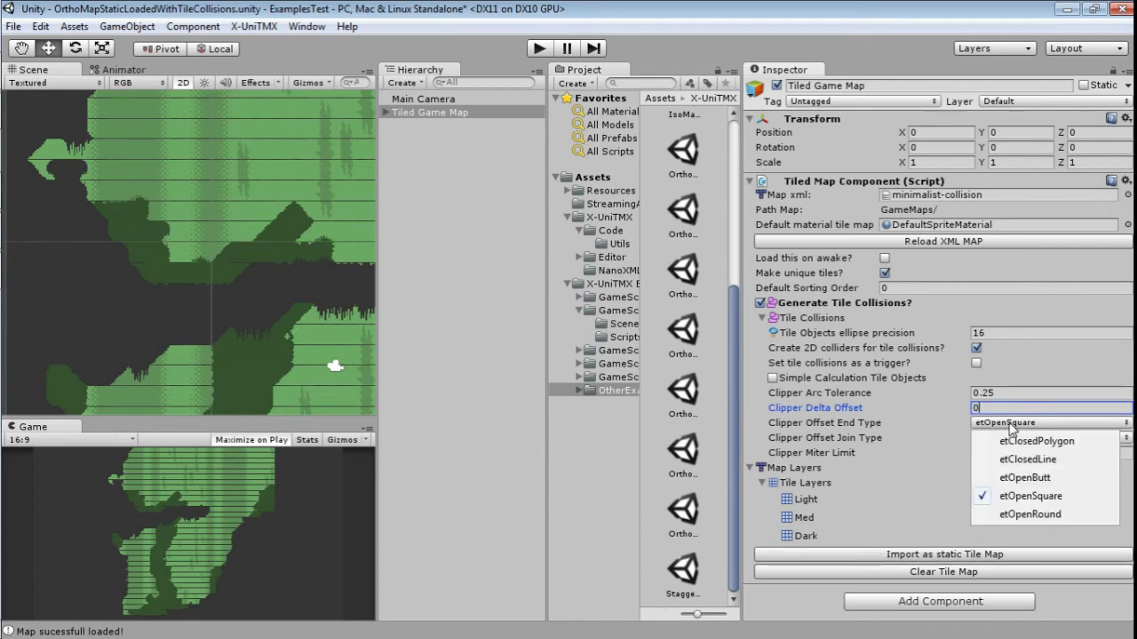
left_click(1036, 440)
left_click(976, 554)
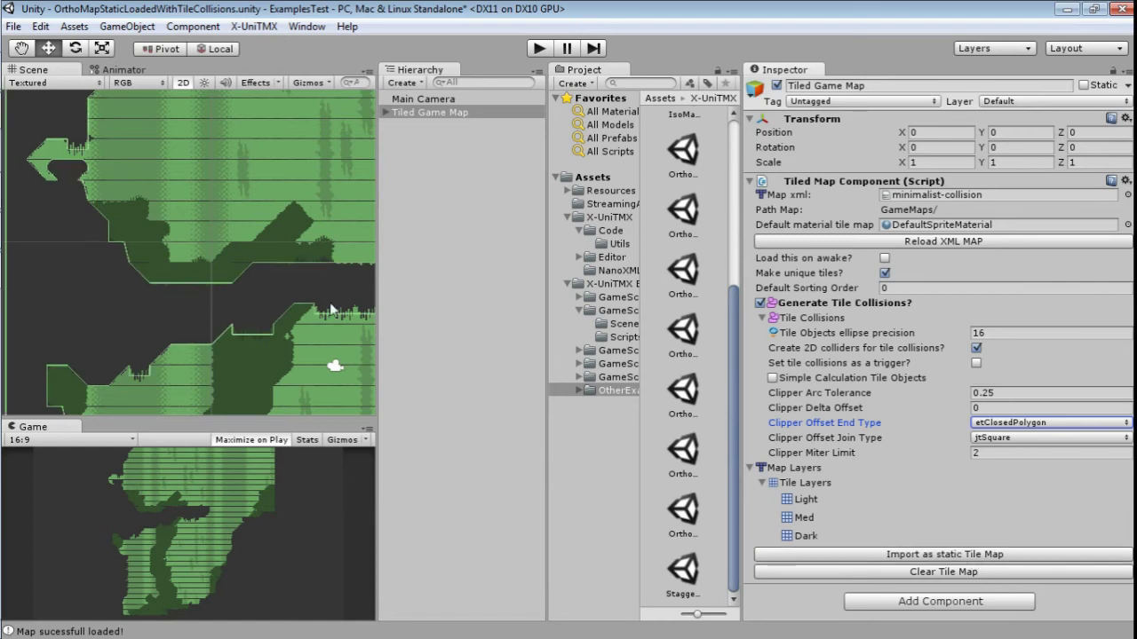
middle_click_drag(330, 309, 158, 186)
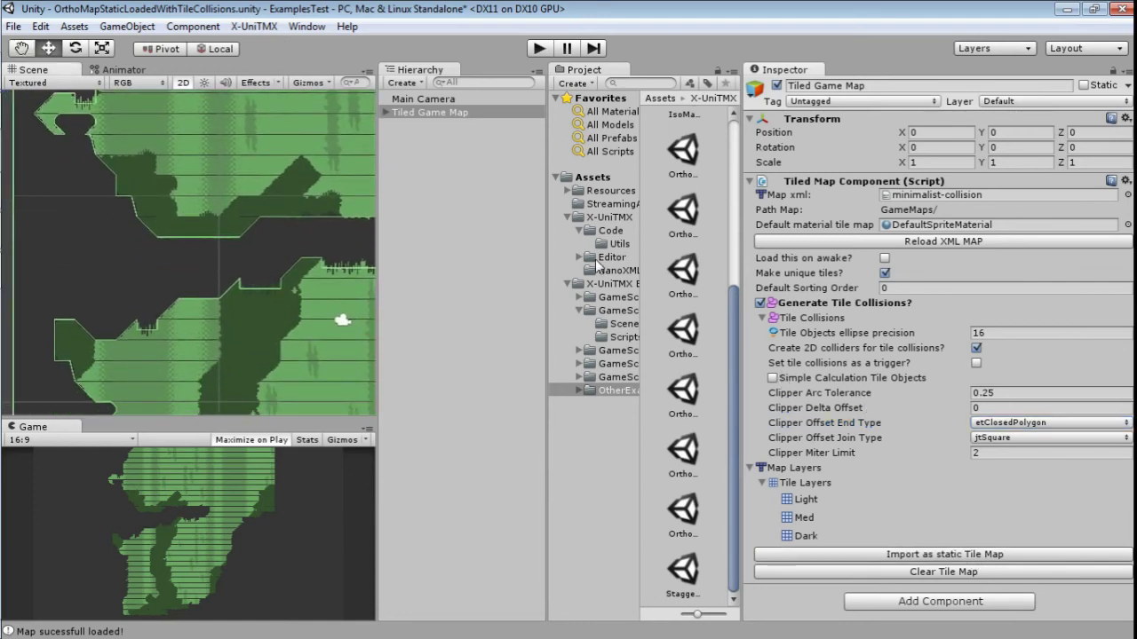
Step: Open the GameScene-Isometric-Test scene without saving the orthogonal scene's changes, and select its Tiled Game Map
left_click(629, 325)
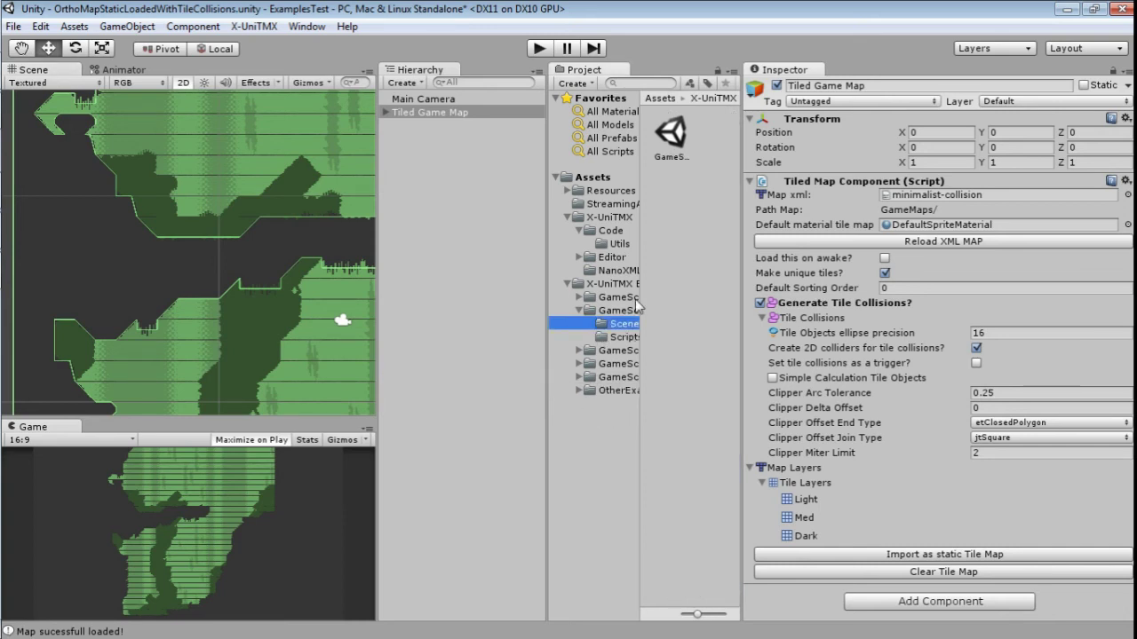
double_click(676, 140)
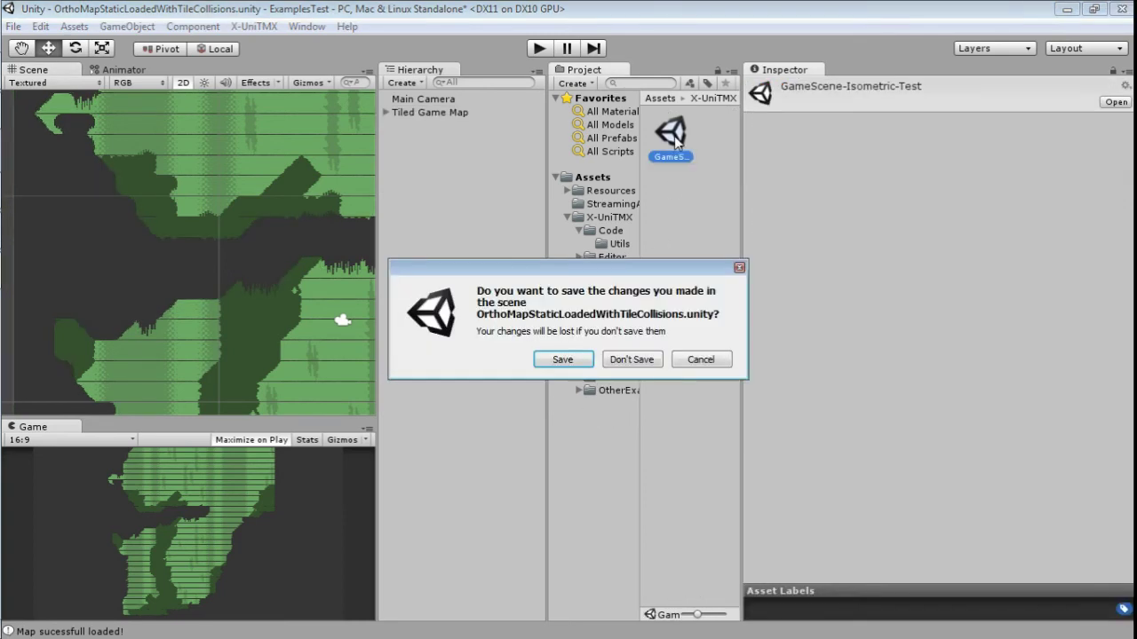
left_click(631, 360)
double_click(447, 112)
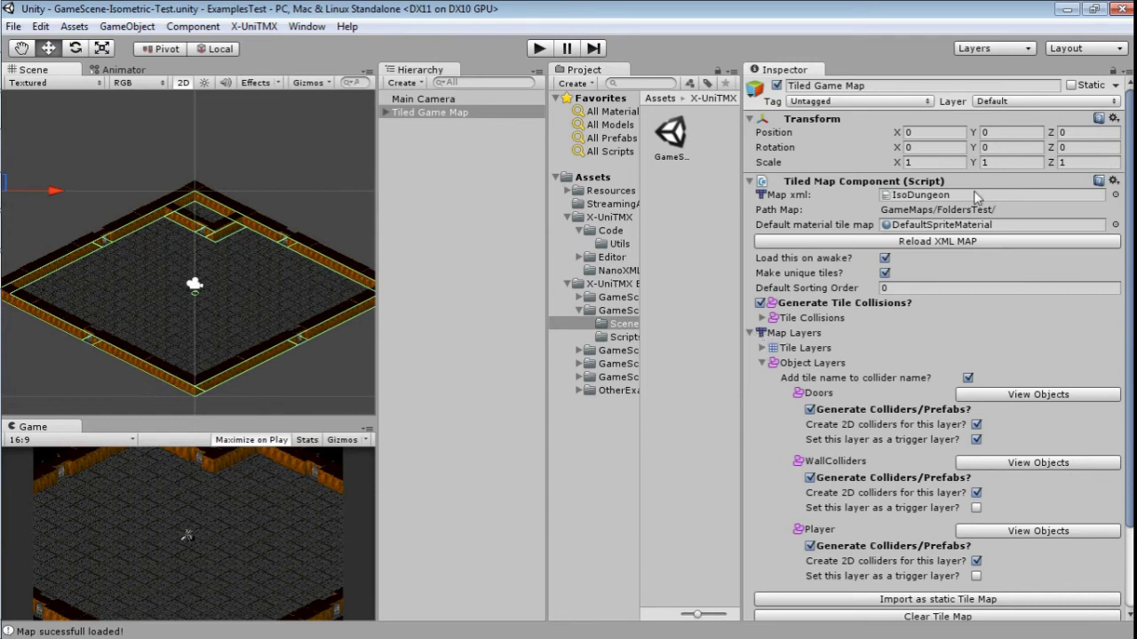
Step: Collapse the Map Layers section and show the contents of the IsoDungeon file assigned as the component's Map xml
left_click(750, 334)
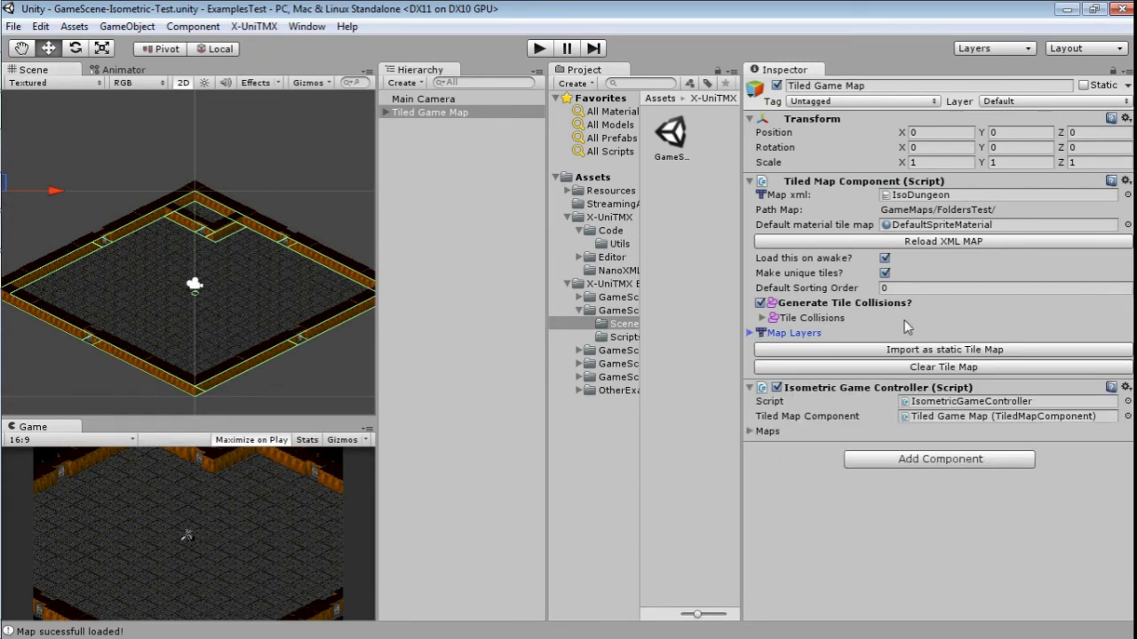
left_click(970, 200)
double_click(971, 200)
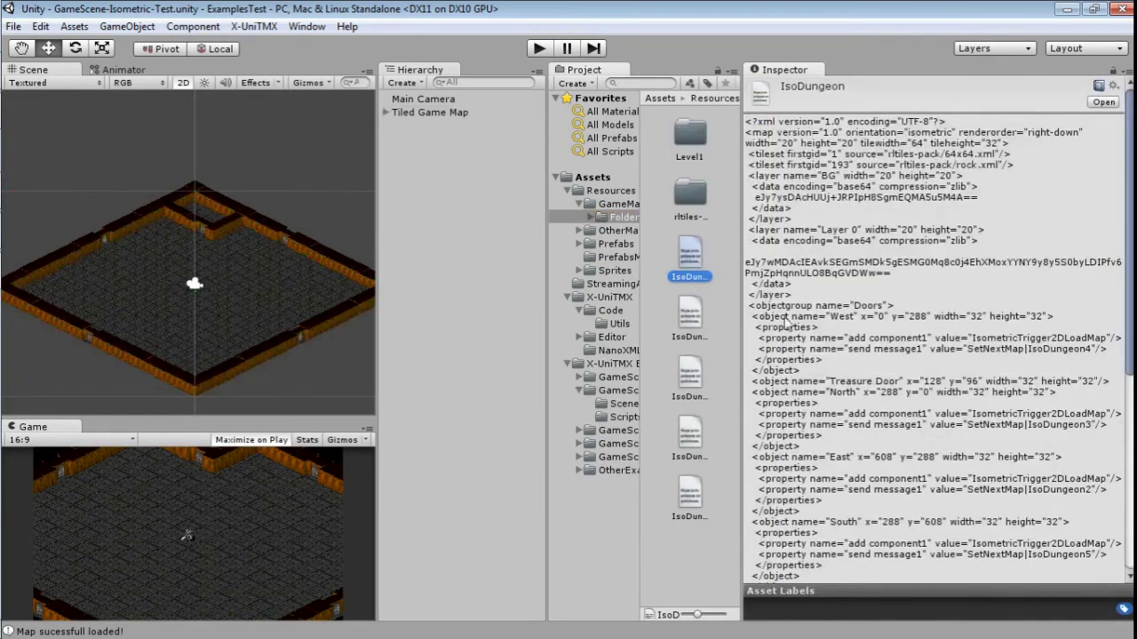
Step: Reselect Tiled Game Map and expand its Map Layers and Tile Layers to review the tile and object layers
left_click(463, 114)
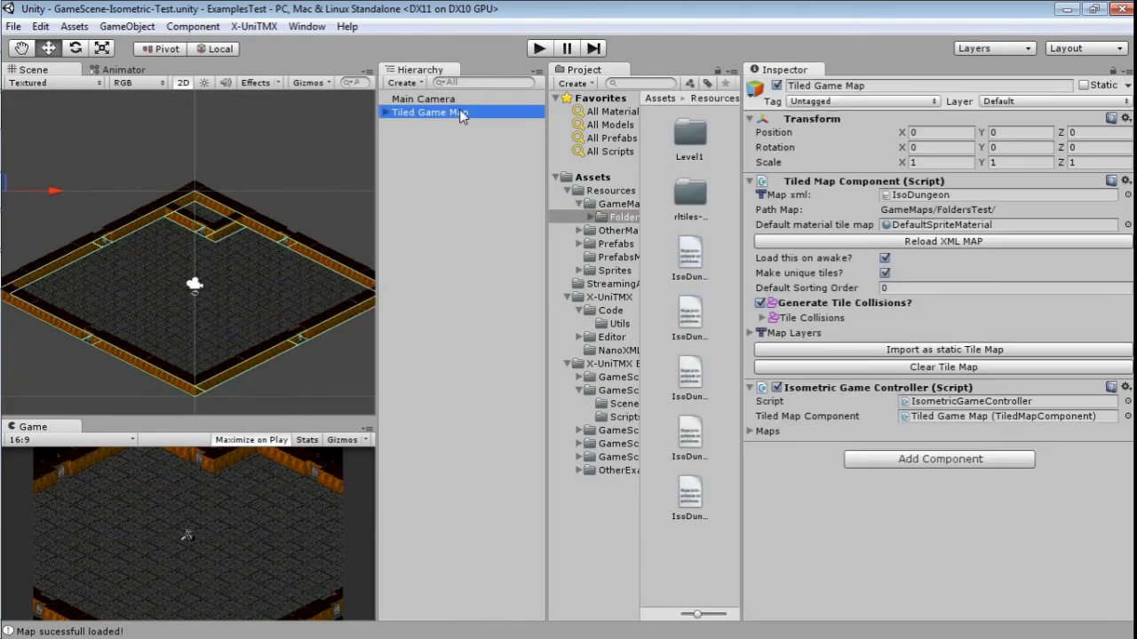
left_click(751, 333)
left_click(764, 349)
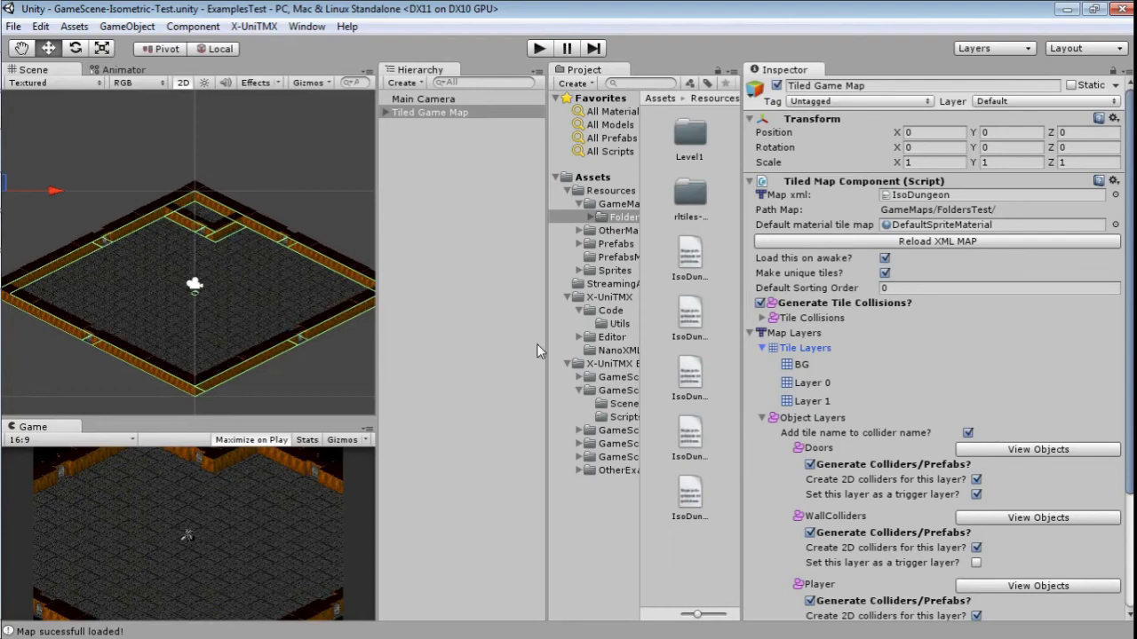
scroll(826, 355, "down", 4)
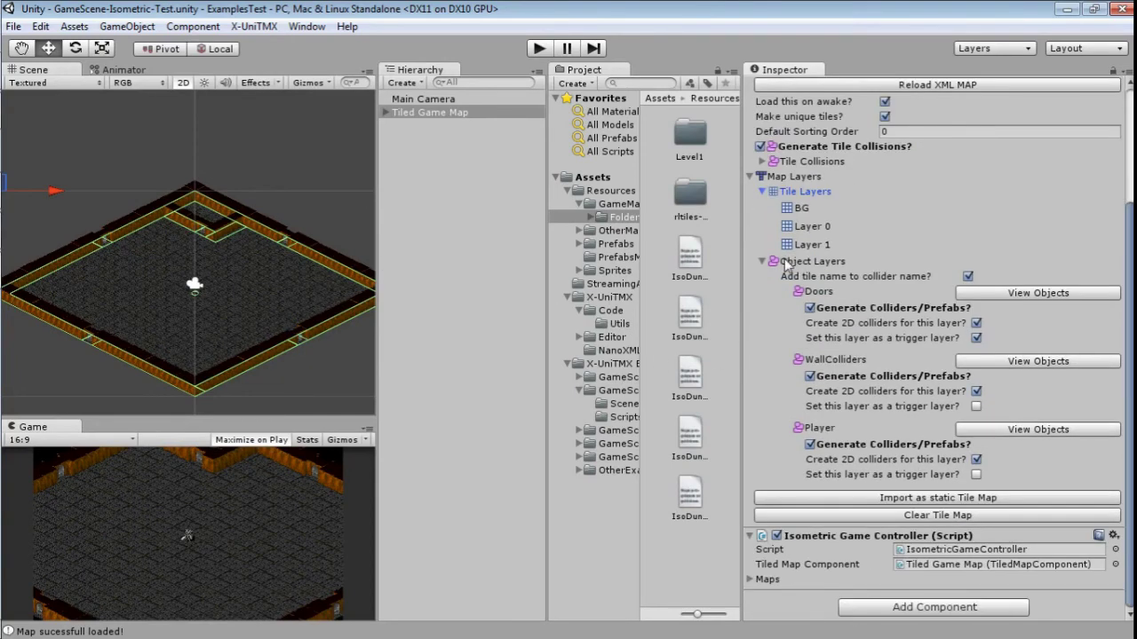
left_click(815, 263)
scroll(877, 320, "up", 2)
scroll(876, 320, "up", 2)
Step: Toggle Generate Colliders/Prefabs off and back on for the Doors layer, and expand the Tile Collisions settings for comparison
left_click(810, 408)
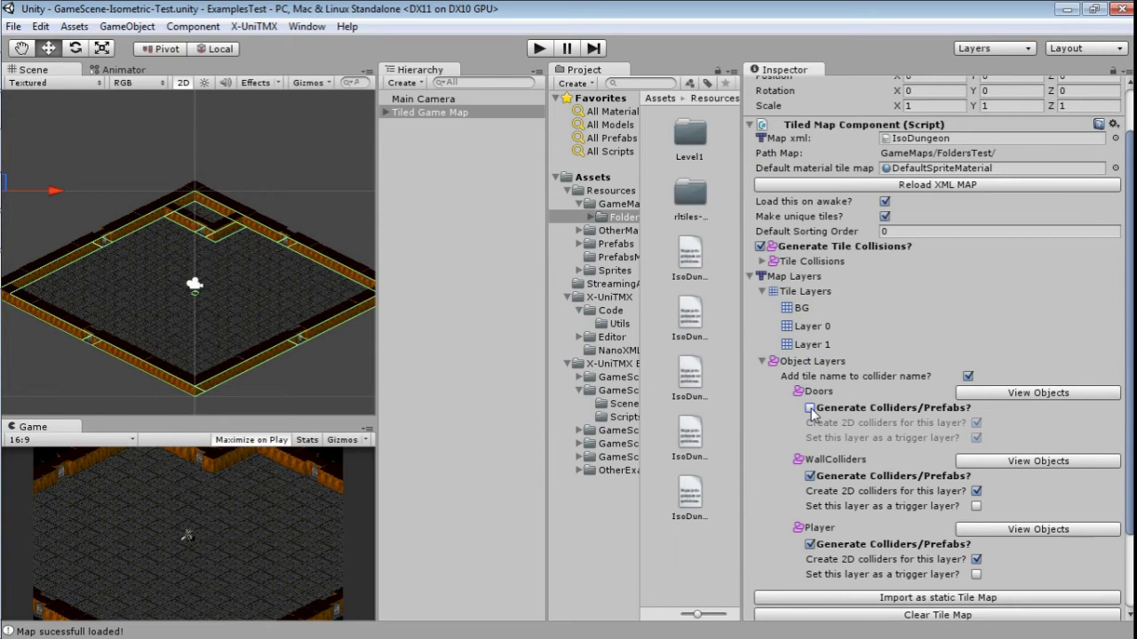
left_click(810, 408)
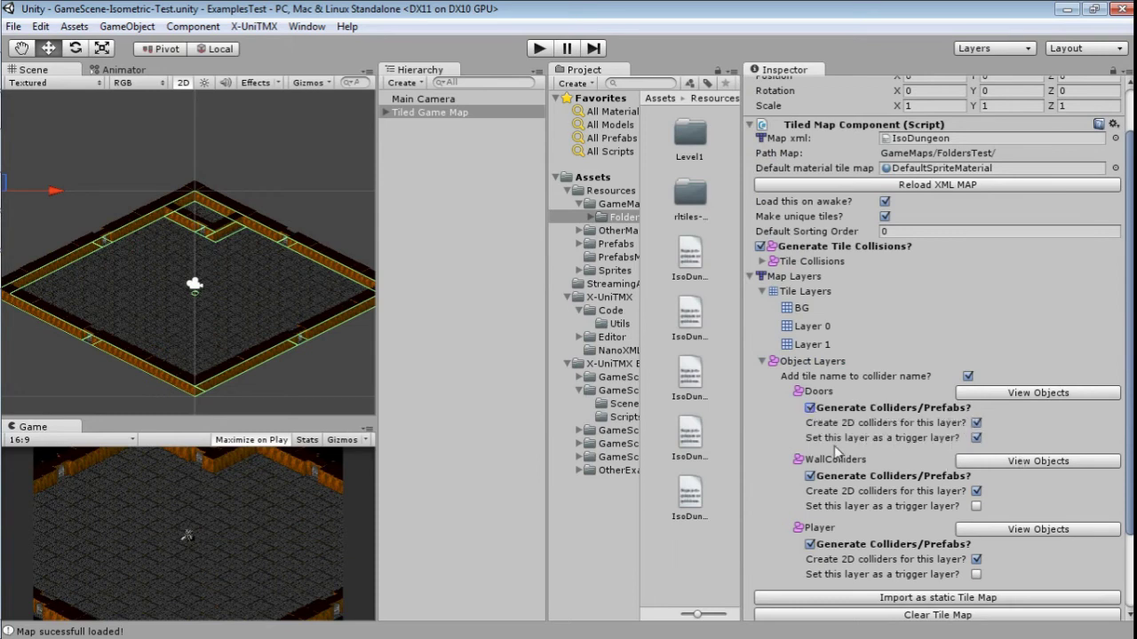
left_click(763, 262)
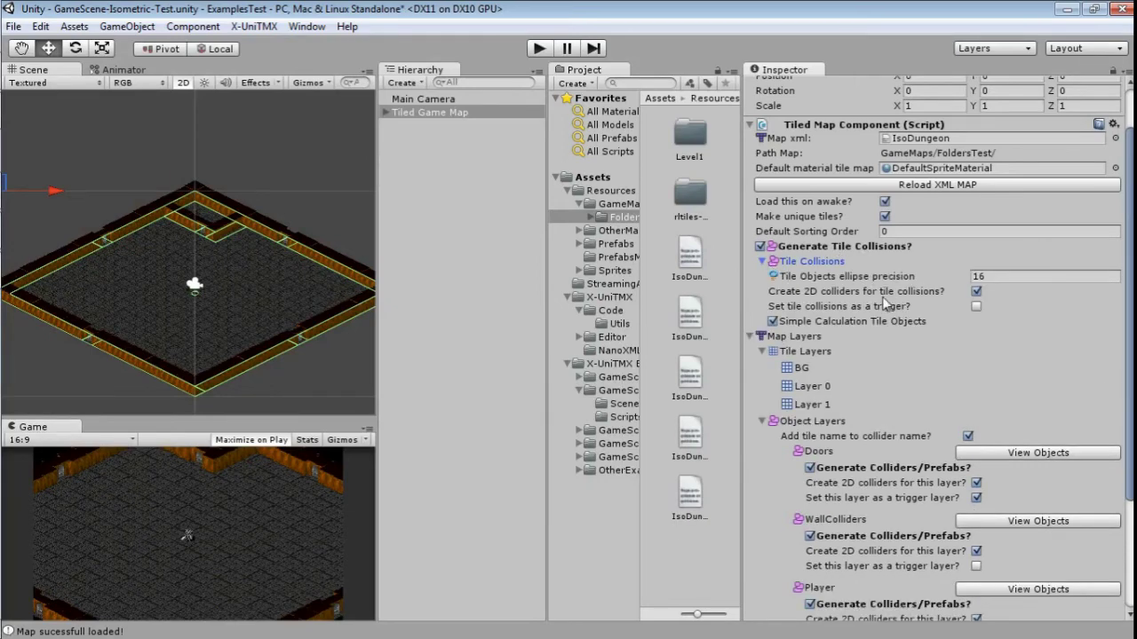
scroll(885, 302, "down", 3)
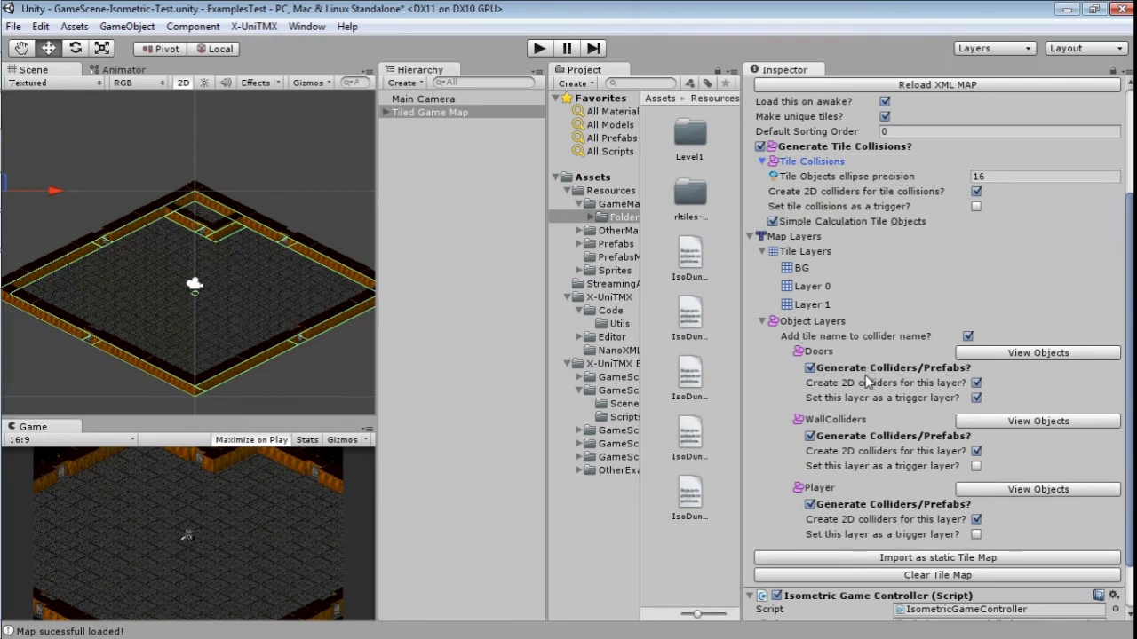
left_click(809, 367)
left_click(809, 368)
Step: View the objects of the Doors layer, move the object window clear of the settings, and view the WallColliders objects
left_click(1035, 354)
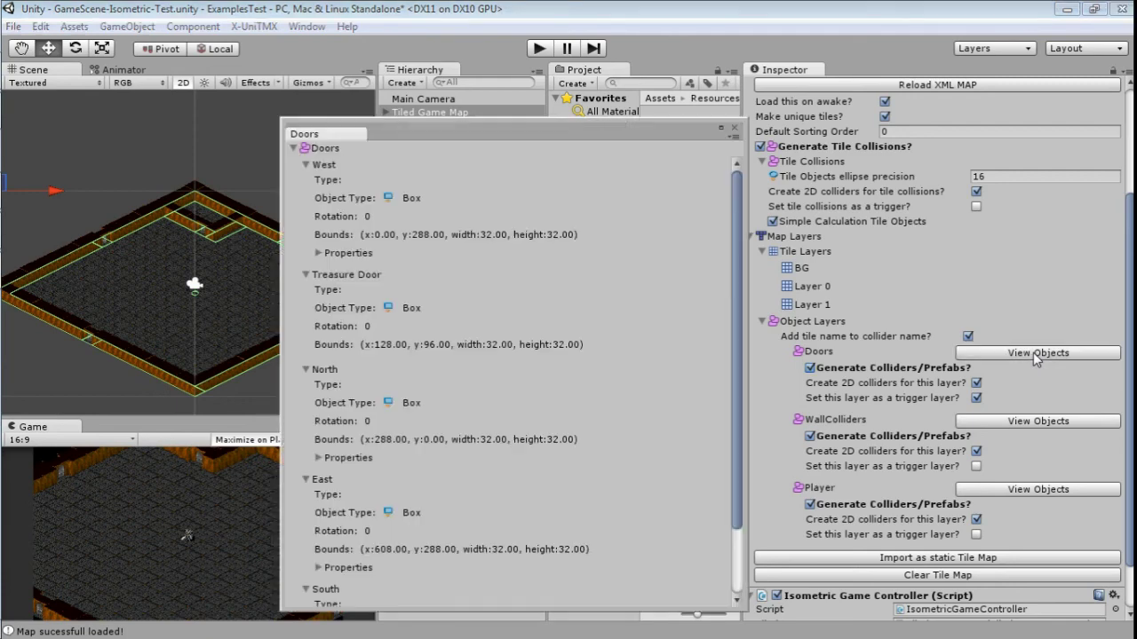
left_click_drag(610, 138, 485, 100)
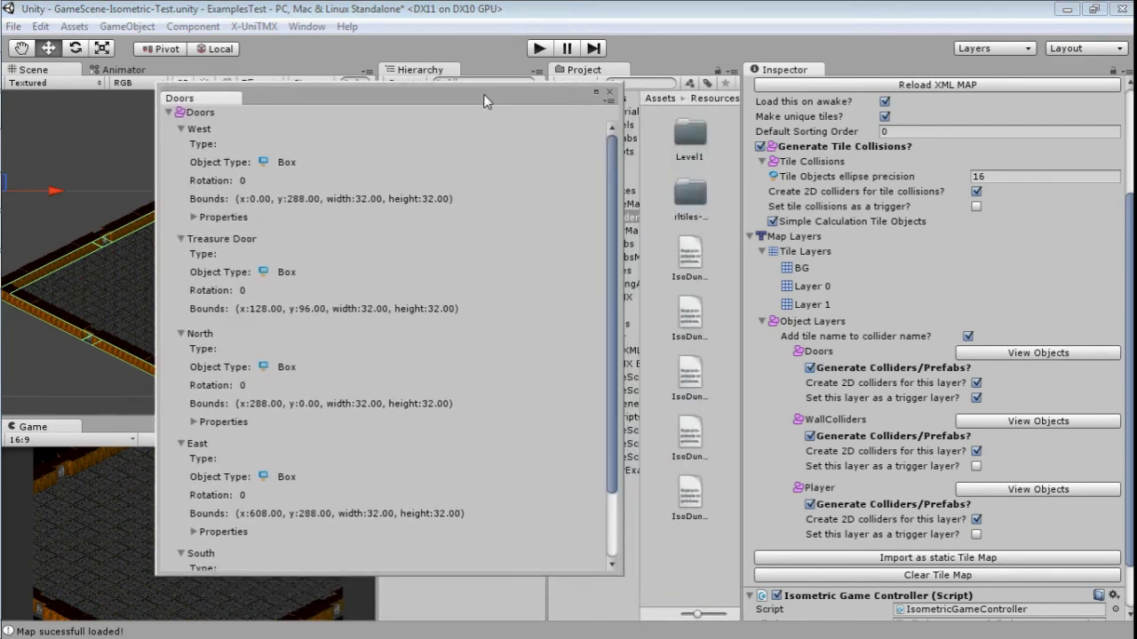
left_click(1074, 421)
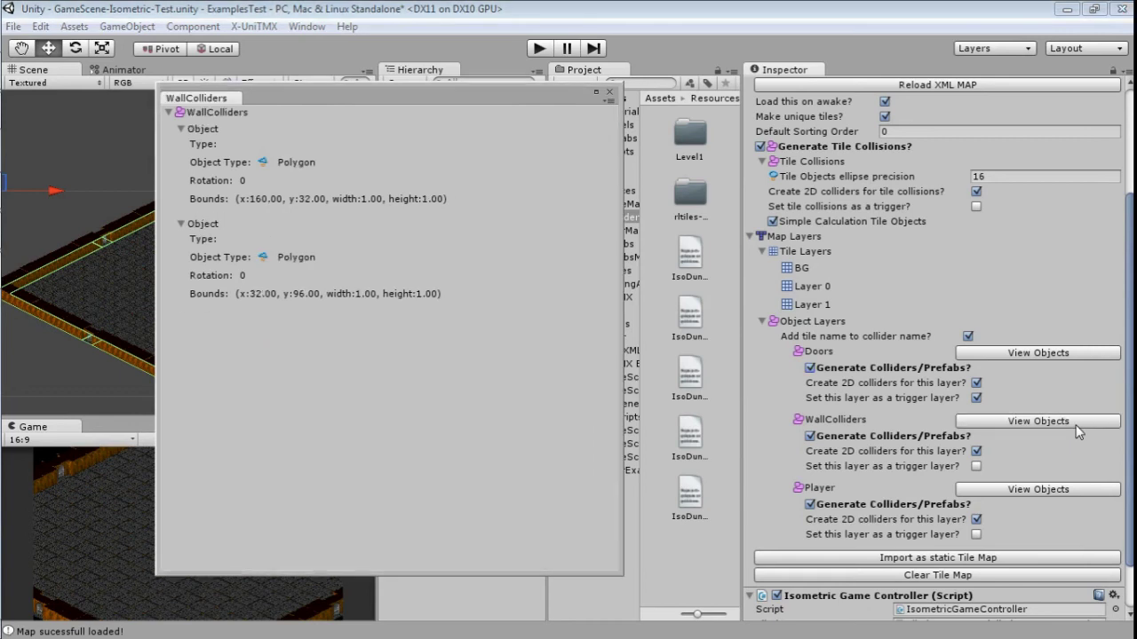
Step: View the Player layer's objects, expand the Knight's Properties and highlight its 0-prefab value
left_click(1053, 489)
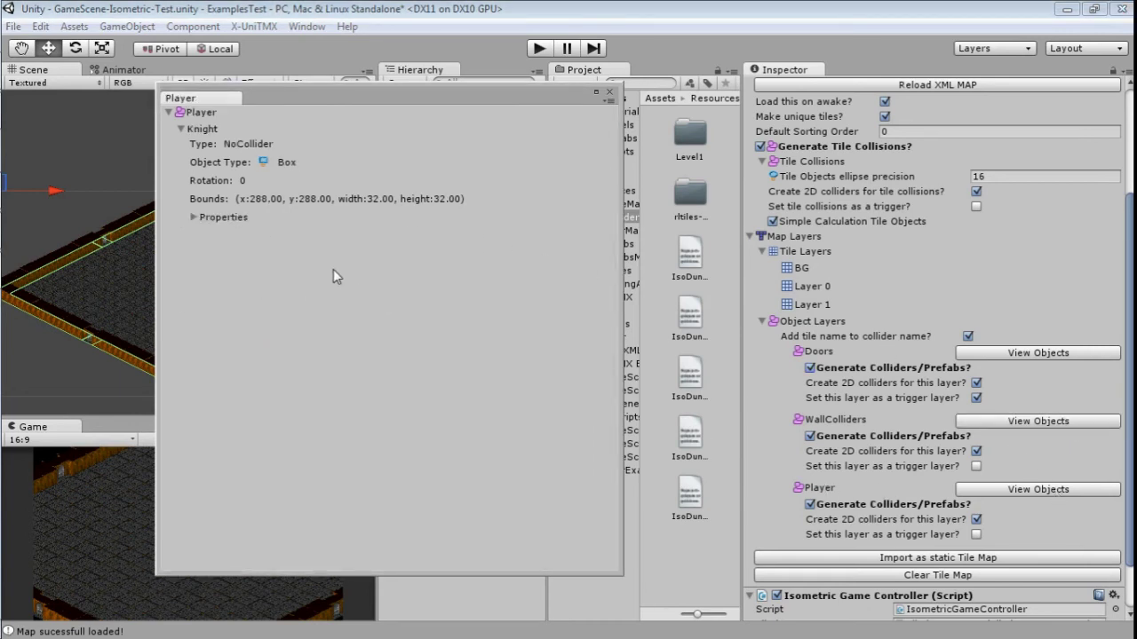
left_click(196, 219)
double_click(462, 250)
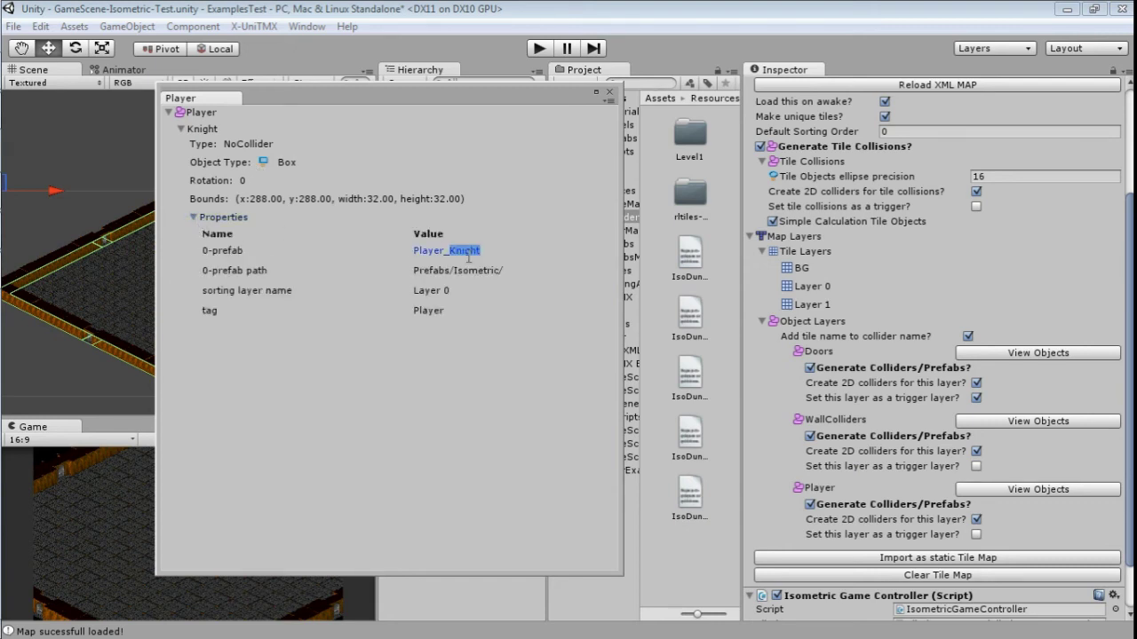
Step: Highlight the Knight's full 0-prefab value, Player_Knight, and close the Player layer's object window
left_click_drag(414, 250, 500, 265)
left_click(503, 260)
left_click(610, 93)
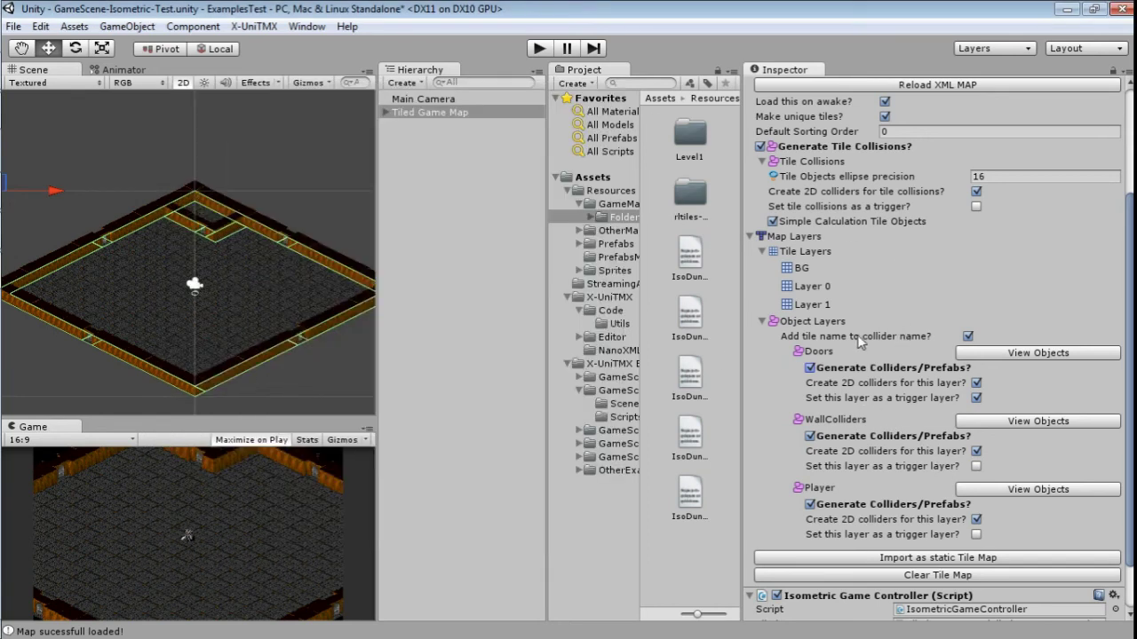
Step: Expand Tiled Game Map, IsoDungeon and Player, select the spawned knight object, and highlight the IsoDungeon prefix in its name
left_click(387, 114)
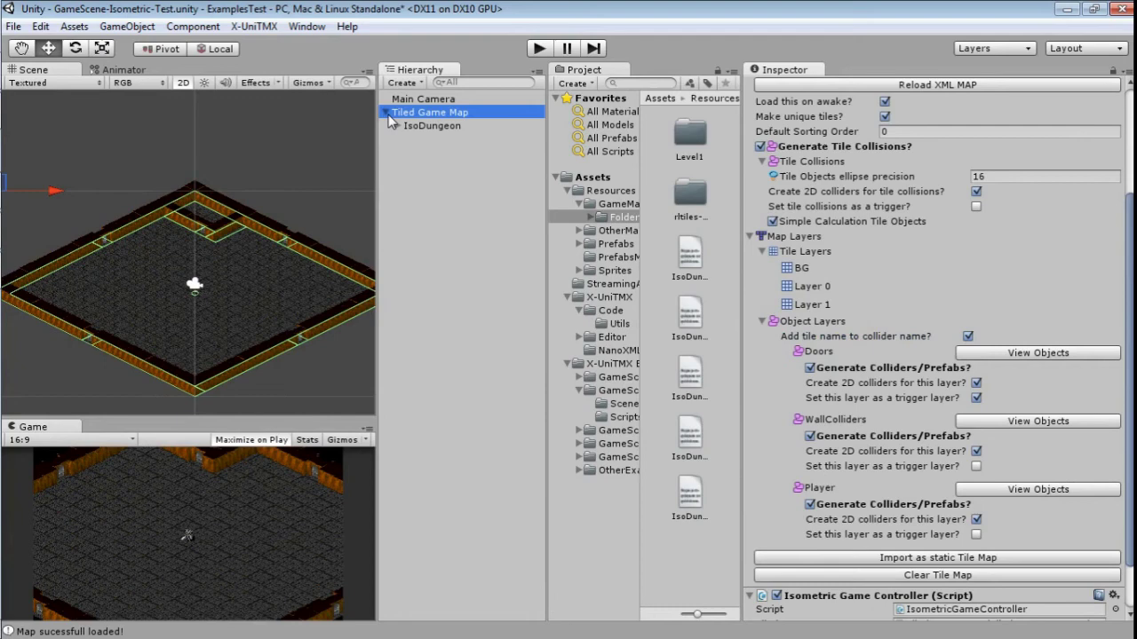
left_click(398, 126)
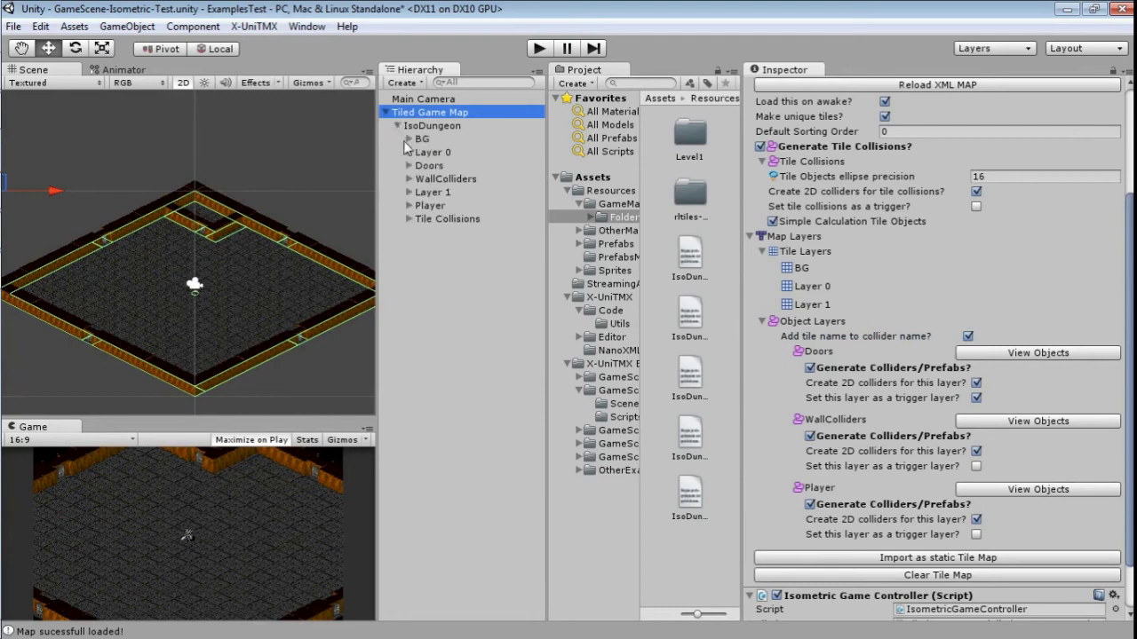
left_click(409, 206)
left_click(498, 220)
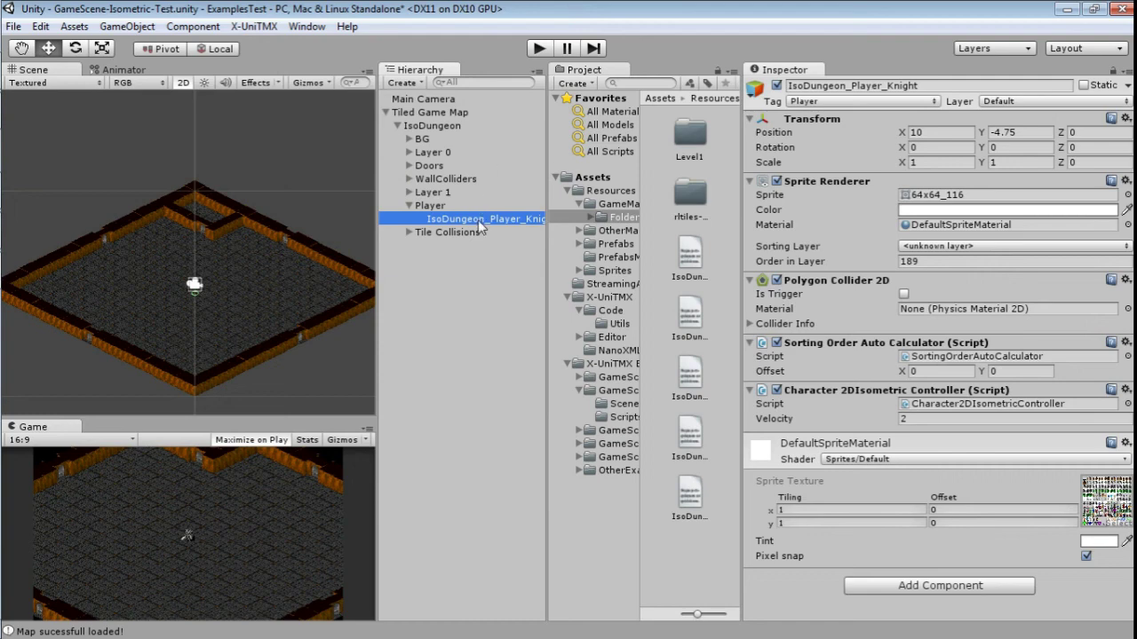
left_click(845, 85)
double_click(835, 86)
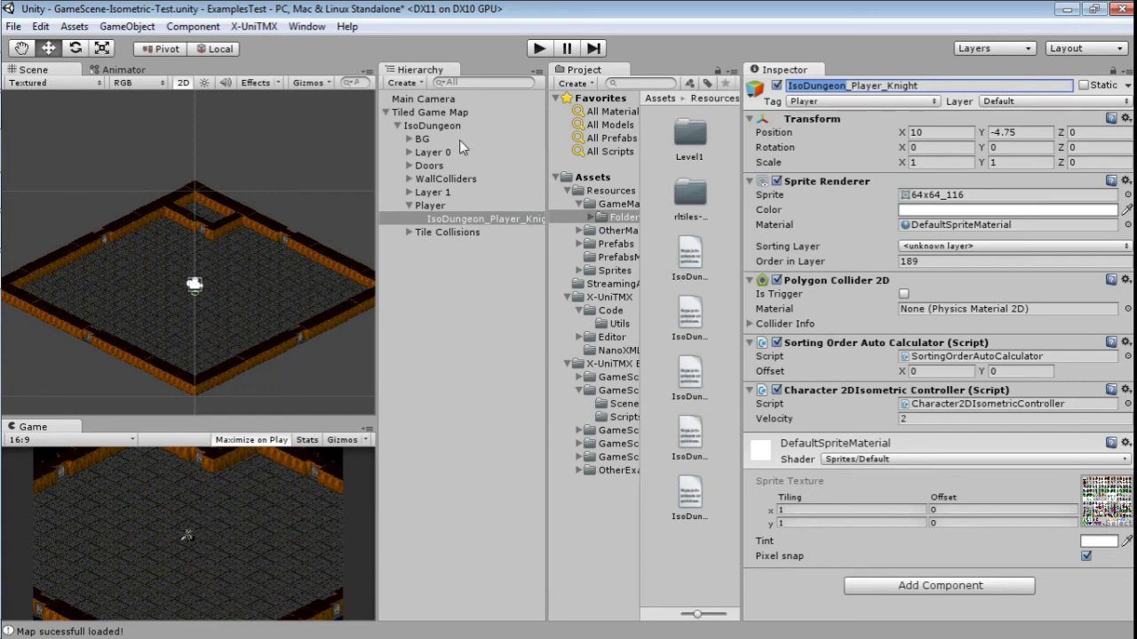
Step: Reselect Tiled Game Map, import the map again as a static tile map, and issue the Clear Tile Map command
left_click(431, 112)
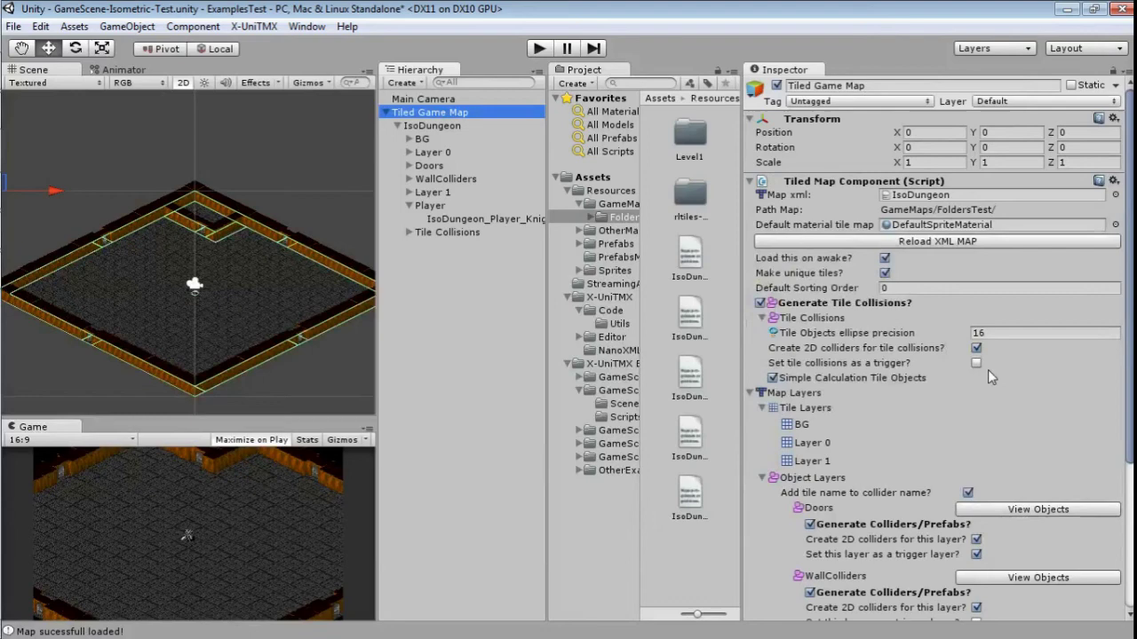
scroll(988, 369, "down", 5)
scroll(988, 370, "down", 2)
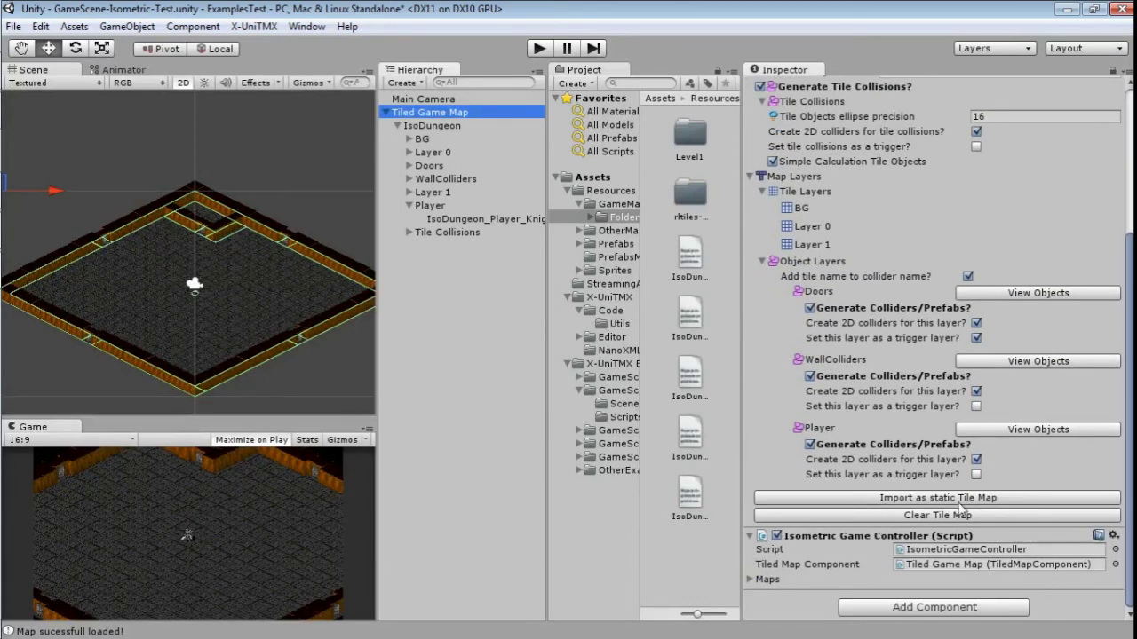
left_click(1026, 502)
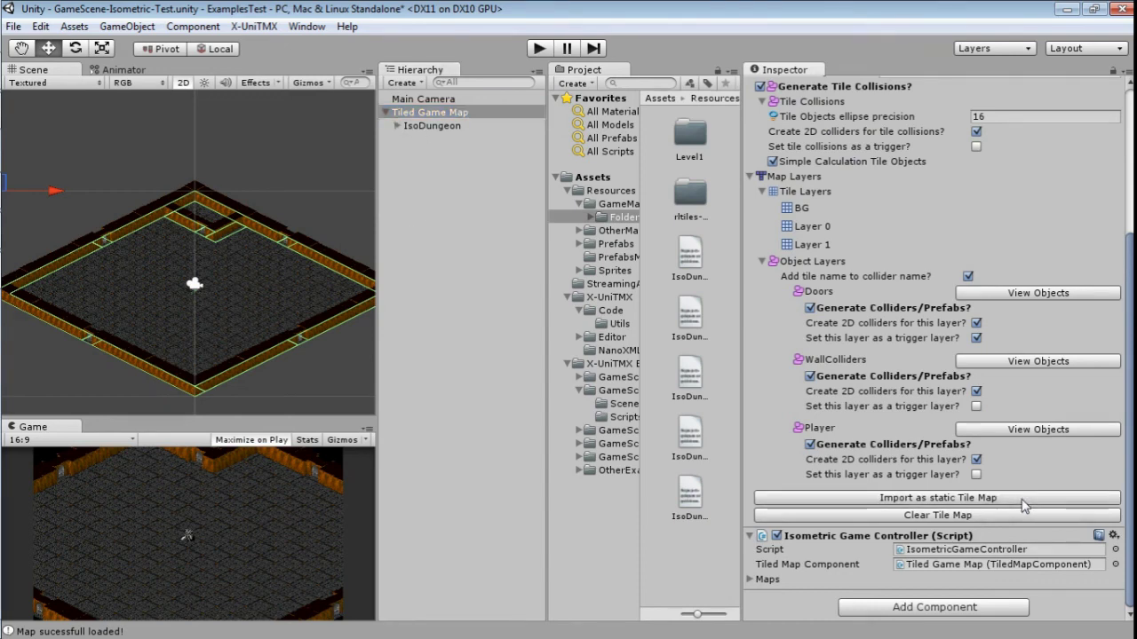
left_click(943, 517)
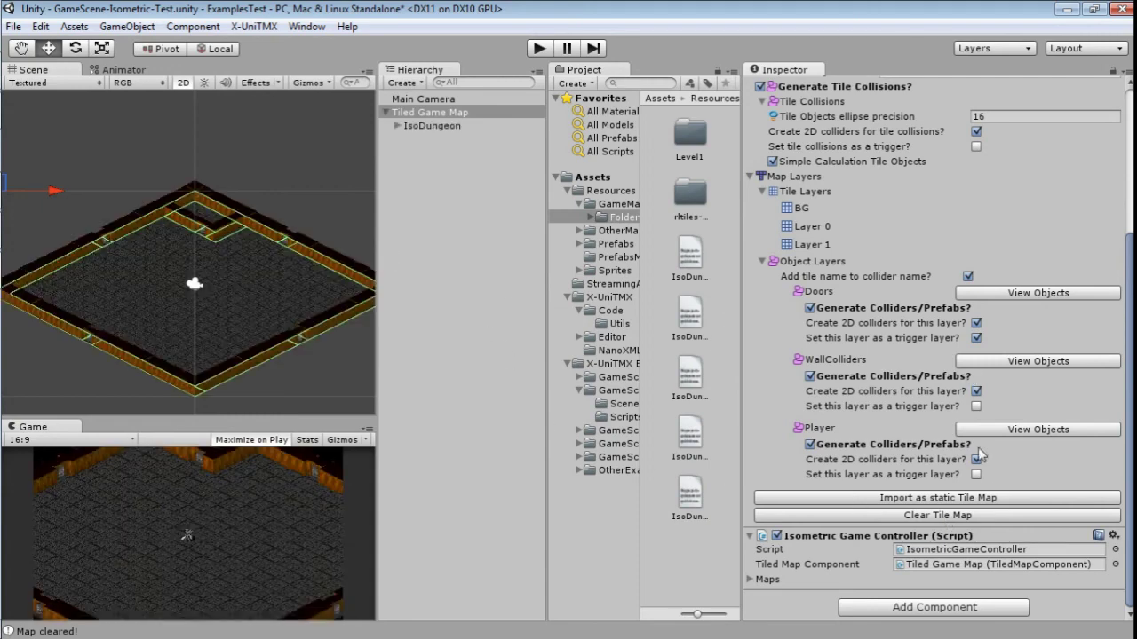
Step: Review the Tiled Map Component's settings on Tiled Game Map, from the map source and tile collisions to the tile and object layers
scroll(869, 413, "up", 5)
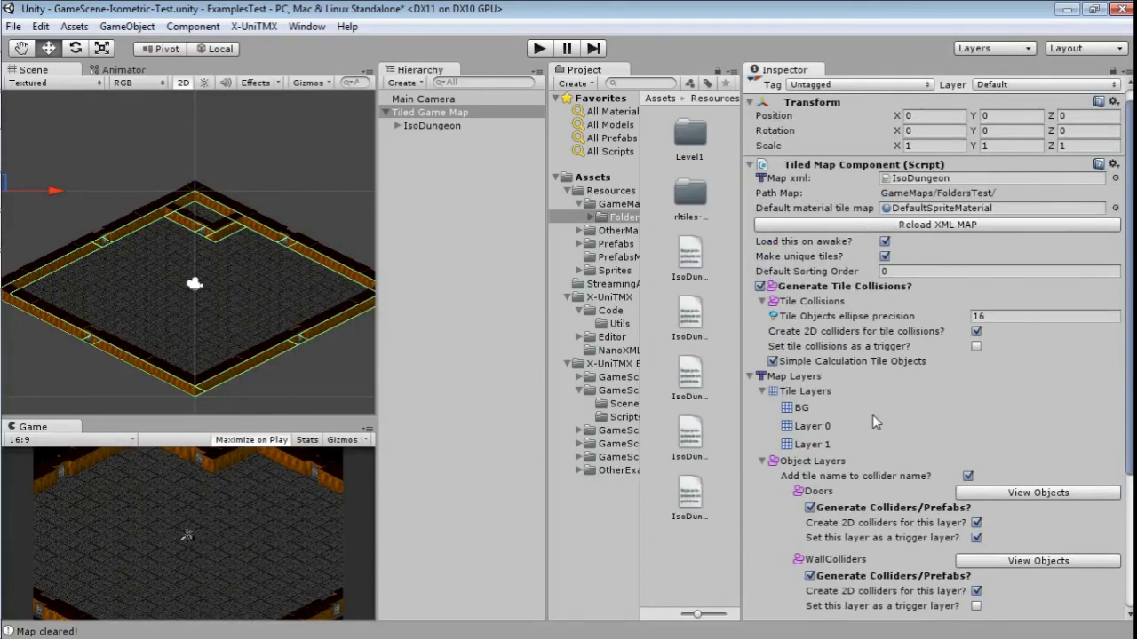
scroll(872, 414, "down", 5)
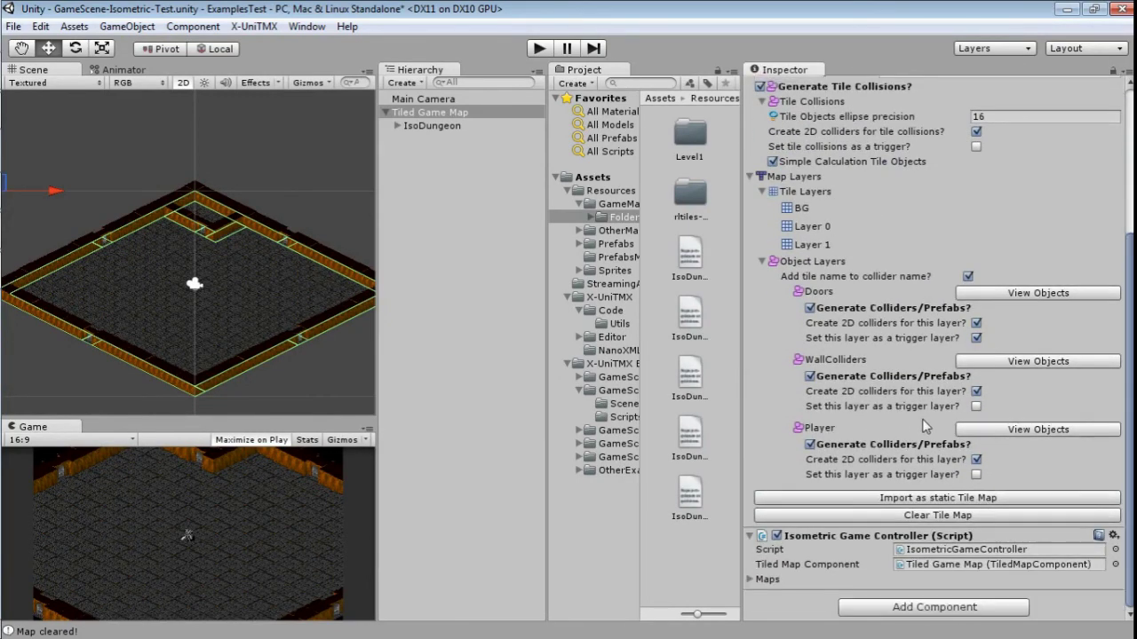
scroll(926, 427, "up", 4)
scroll(928, 418, "up", 2)
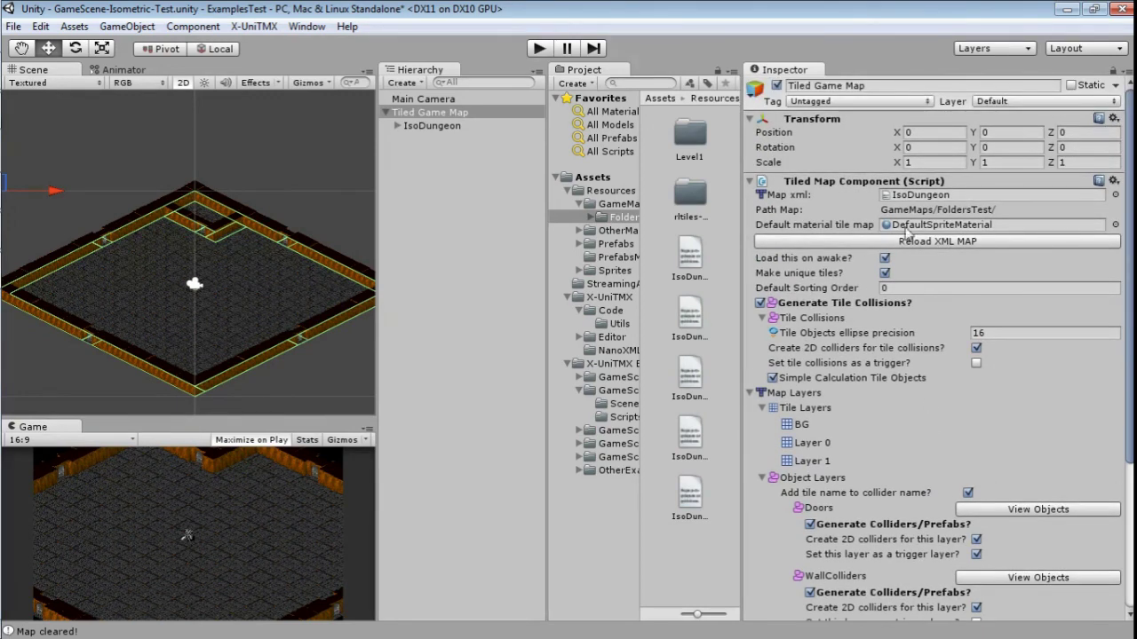
scroll(886, 293, "down", 6)
scroll(885, 294, "up", 6)
middle_click_drag(302, 227, 307, 206)
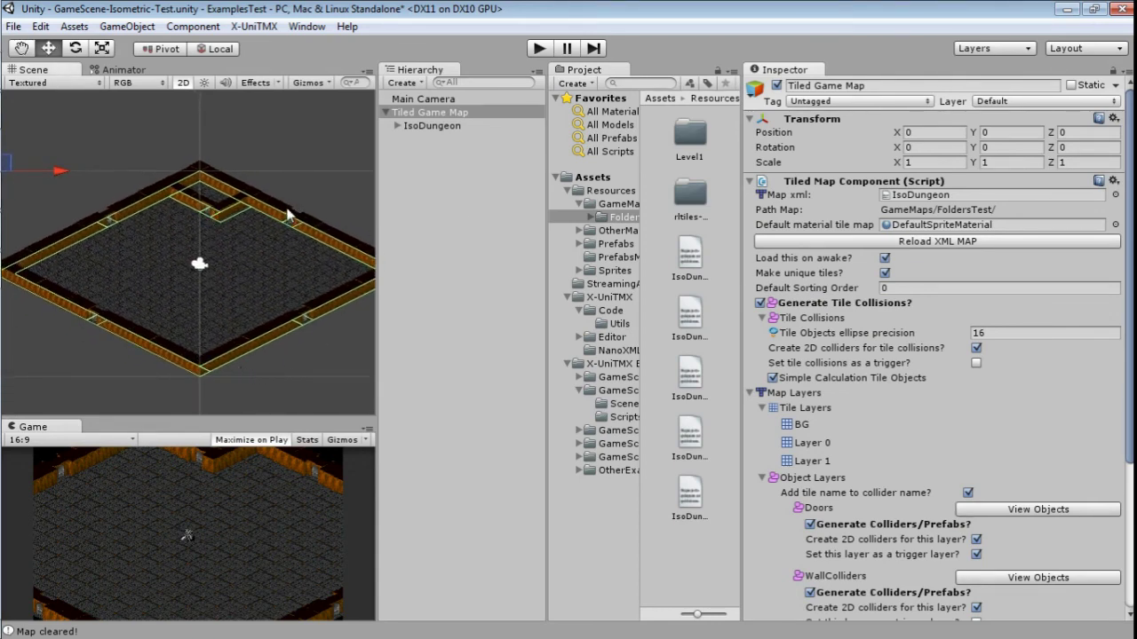
scroll(841, 322, "down", 5)
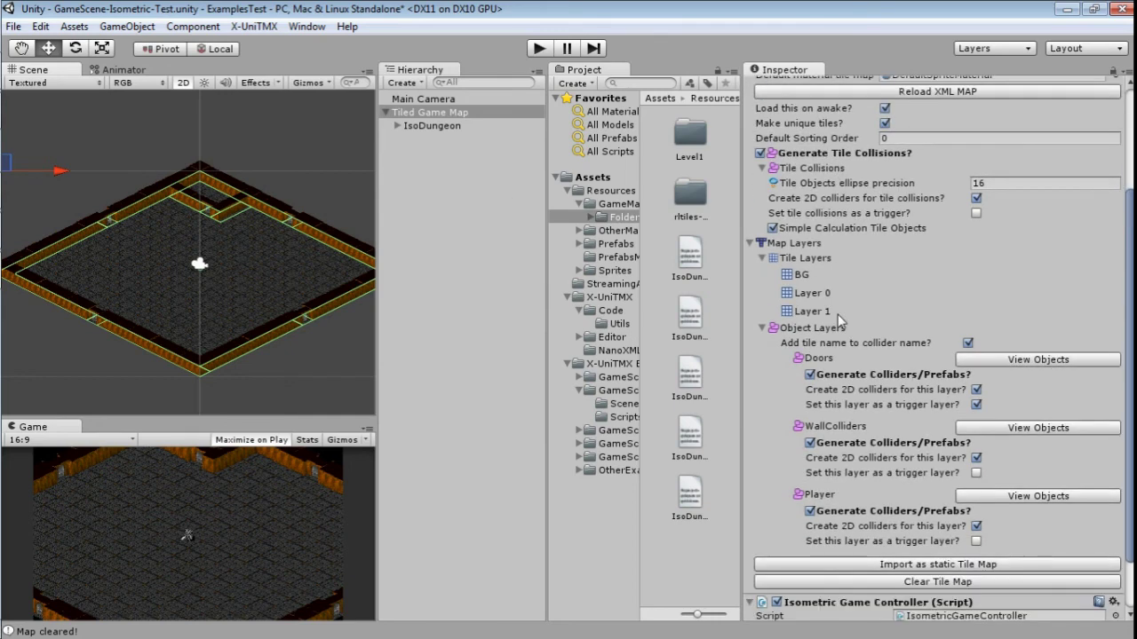
scroll(841, 321, "up", 5)
scroll(889, 287, "down", 10)
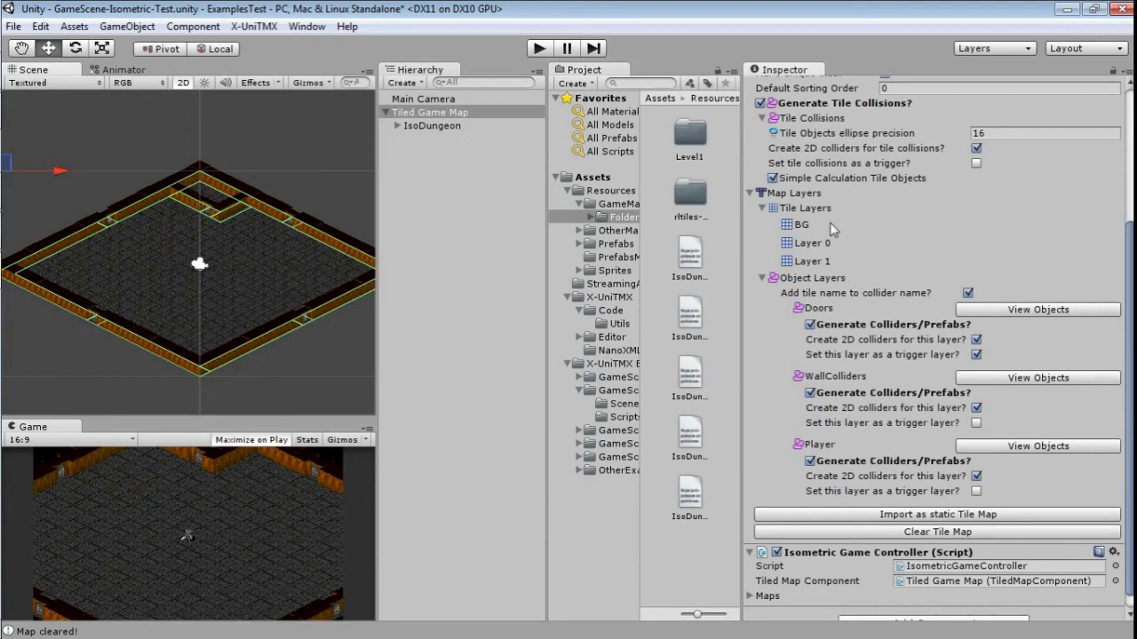
scroll(830, 222, "up", 10)
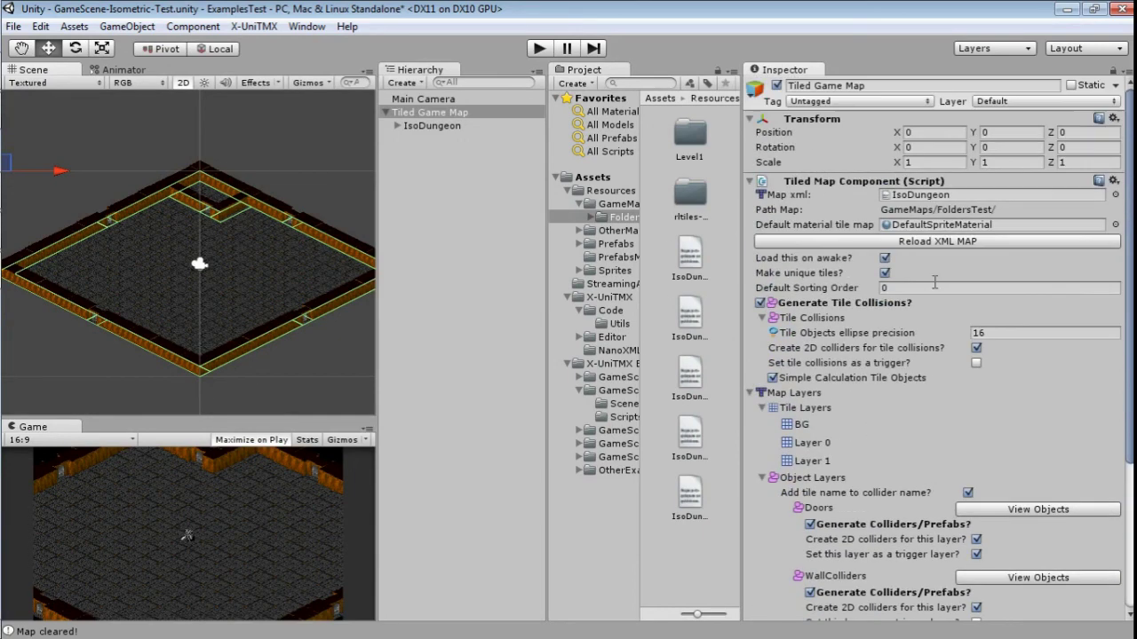
left_click(751, 393)
left_click(751, 394)
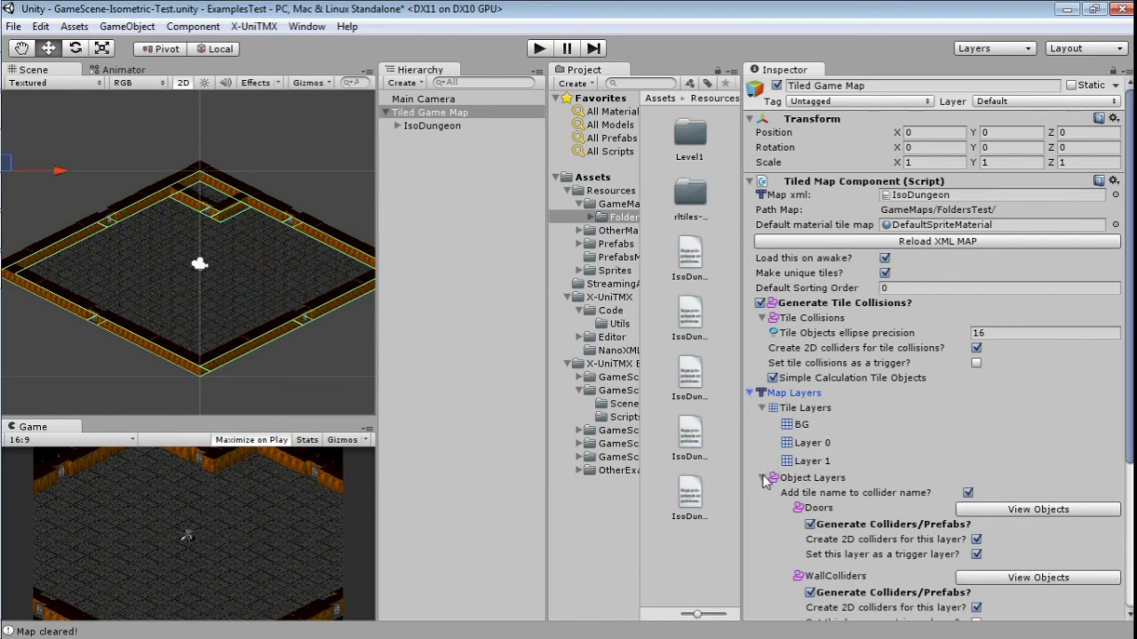
scroll(846, 386, "down", 8)
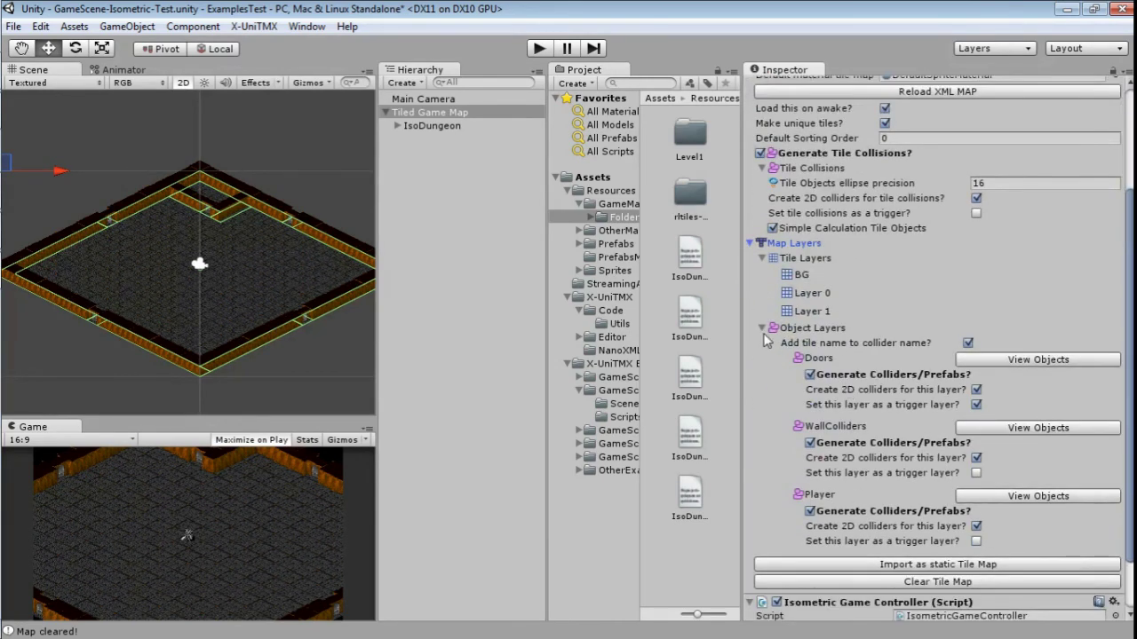